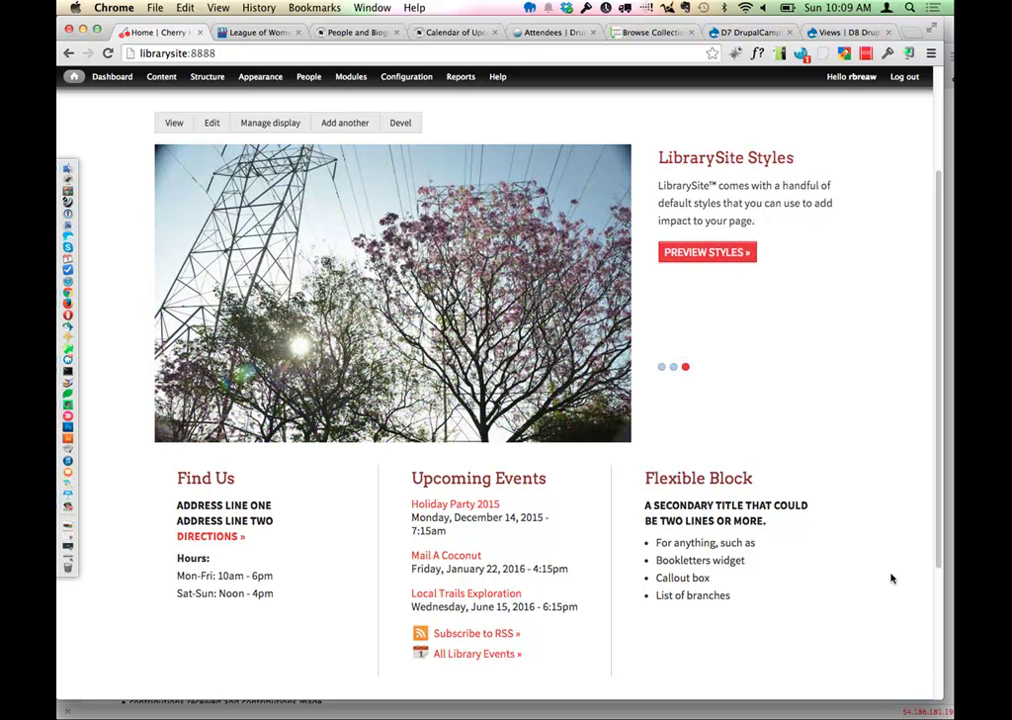
# Step: Look over the article teasers on the D7 DrupalCampLA 2014 Demos home page, enlarging the page for readability
pyautogui.click(750, 32)
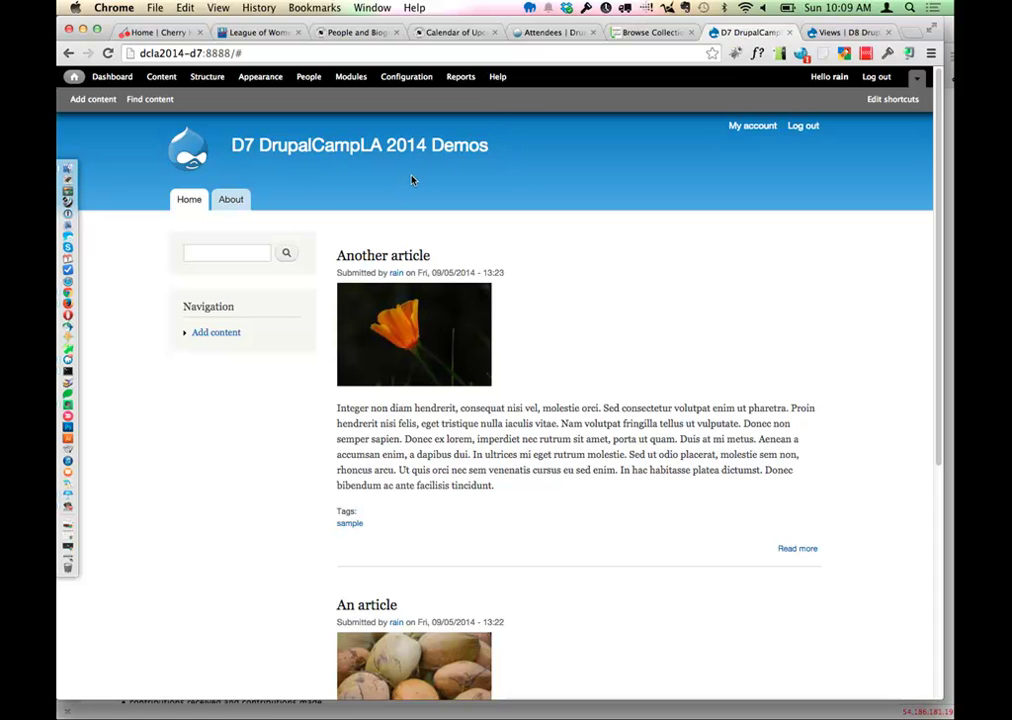
pyautogui.scroll(-5, 485, 398)
pyautogui.scroll(5, 485, 398)
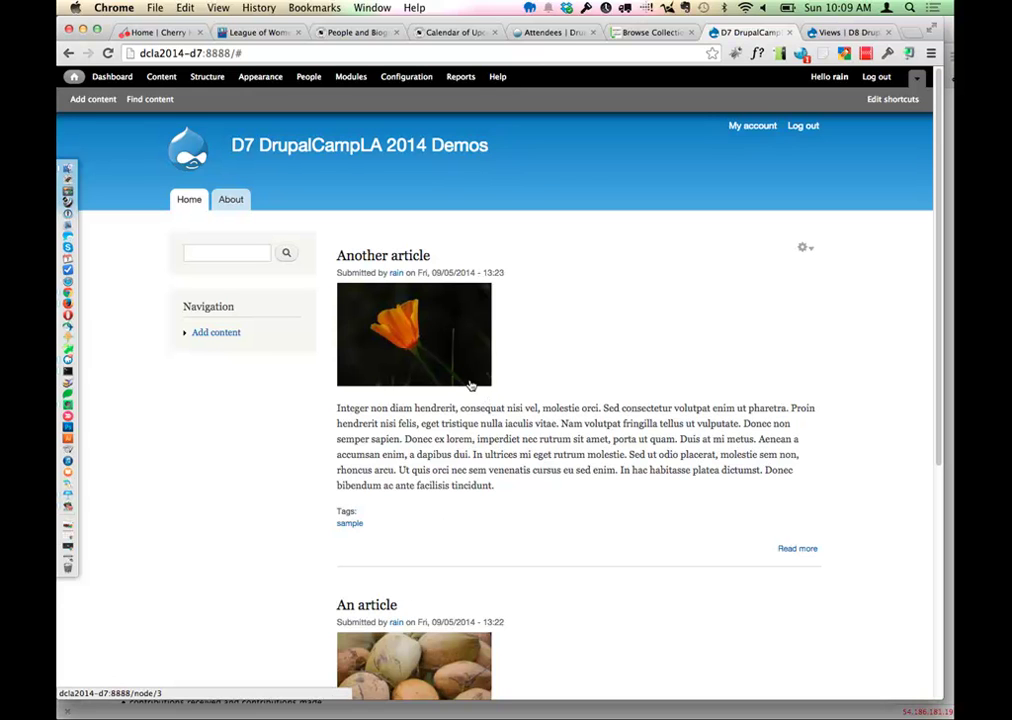
pyautogui.press('super+plus')
pyautogui.press('super+plus')
pyautogui.press('super+plus')
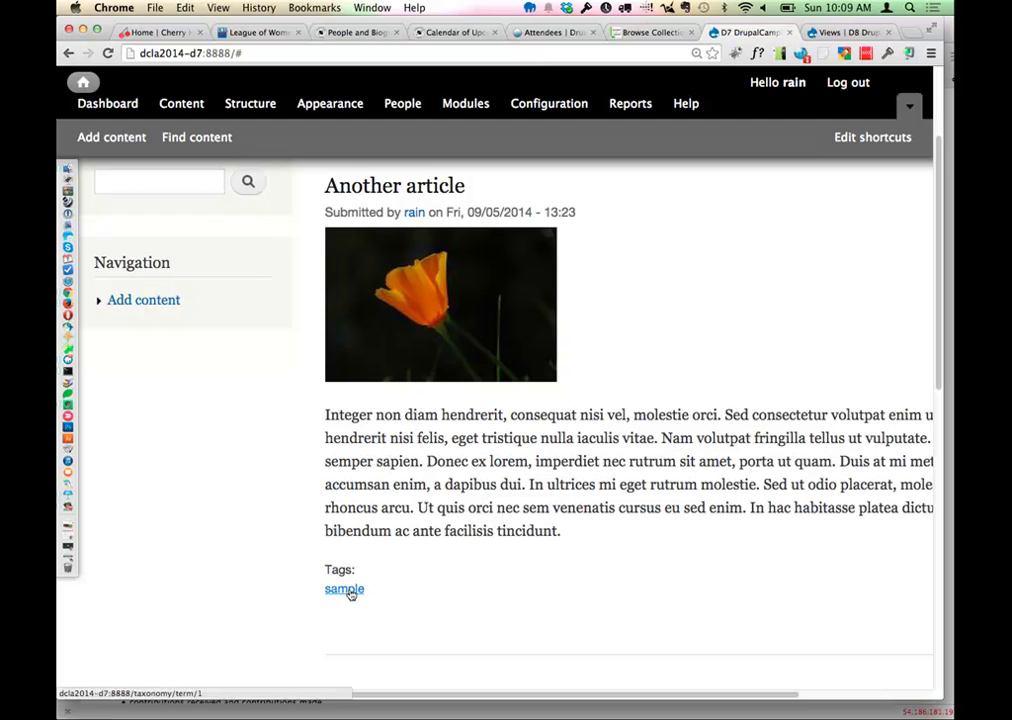
# Step: Open the "sample" tag's term page from the article teaser and look through its listed articles at 90% page zoom
pyautogui.click(348, 592)
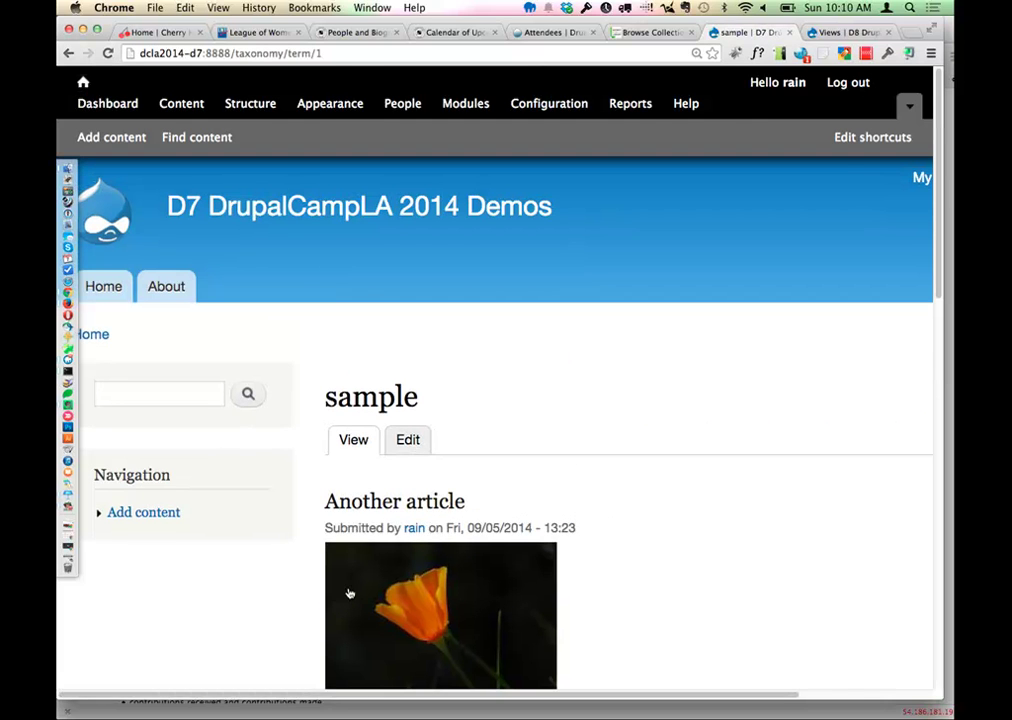
pyautogui.press('super+minus')
pyautogui.press('super+minus')
pyautogui.press('super+minus')
pyautogui.press('super+minus')
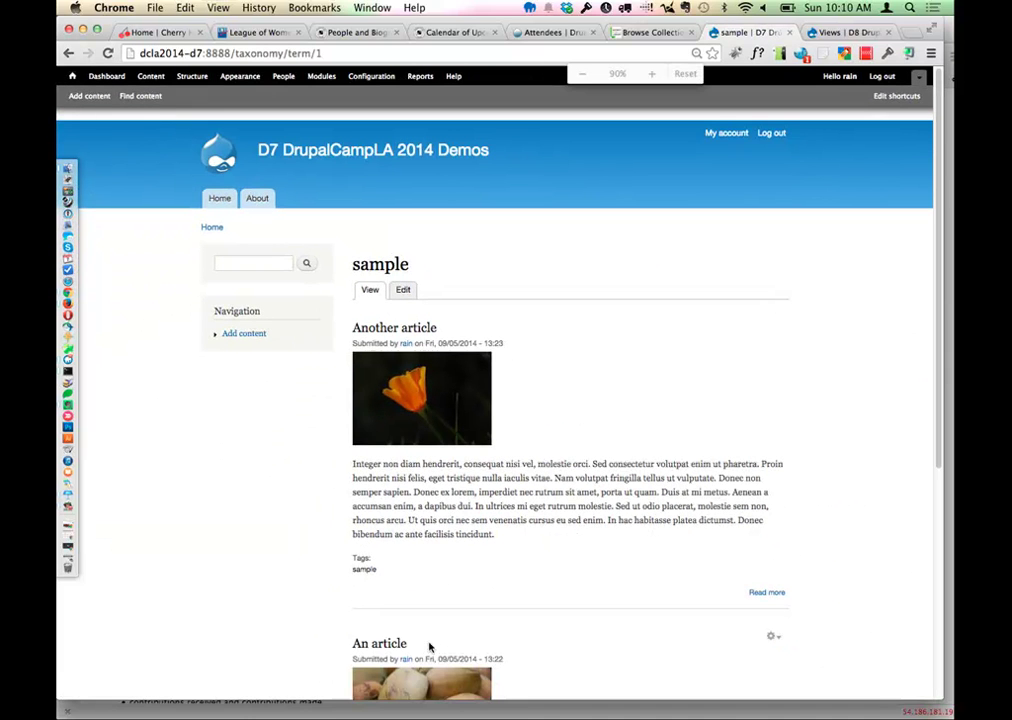
pyautogui.scroll(-5, 429, 646)
pyautogui.scroll(5, 429, 646)
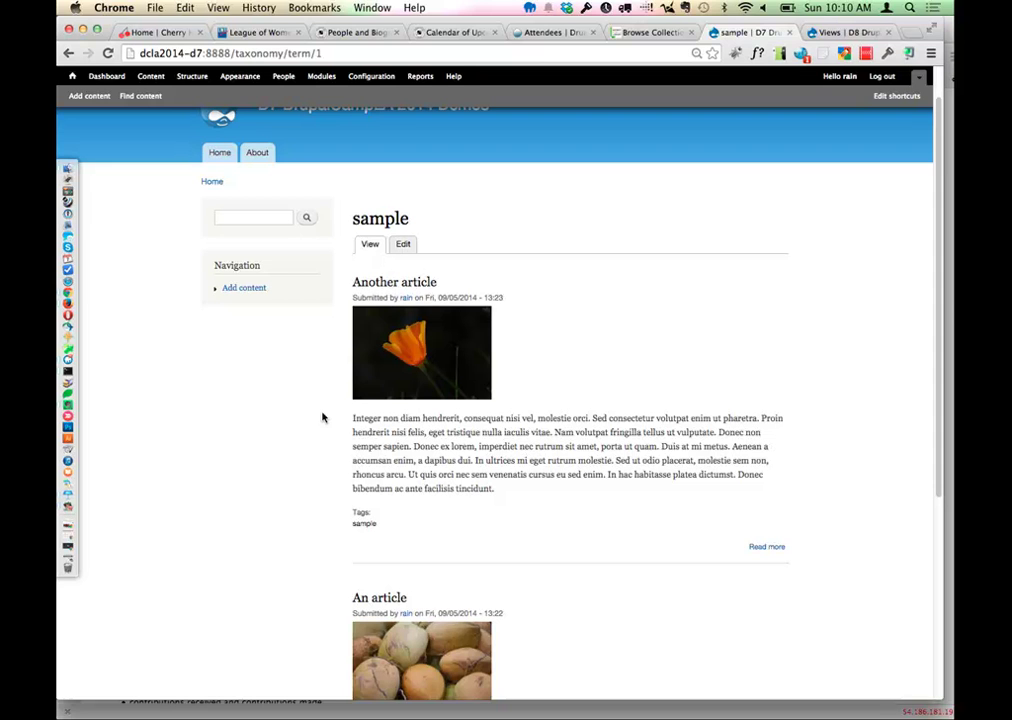
# Step: Compare the Sonoma County Library "People and Biography for kids" page with the demo site's sample term page
pyautogui.click(346, 33)
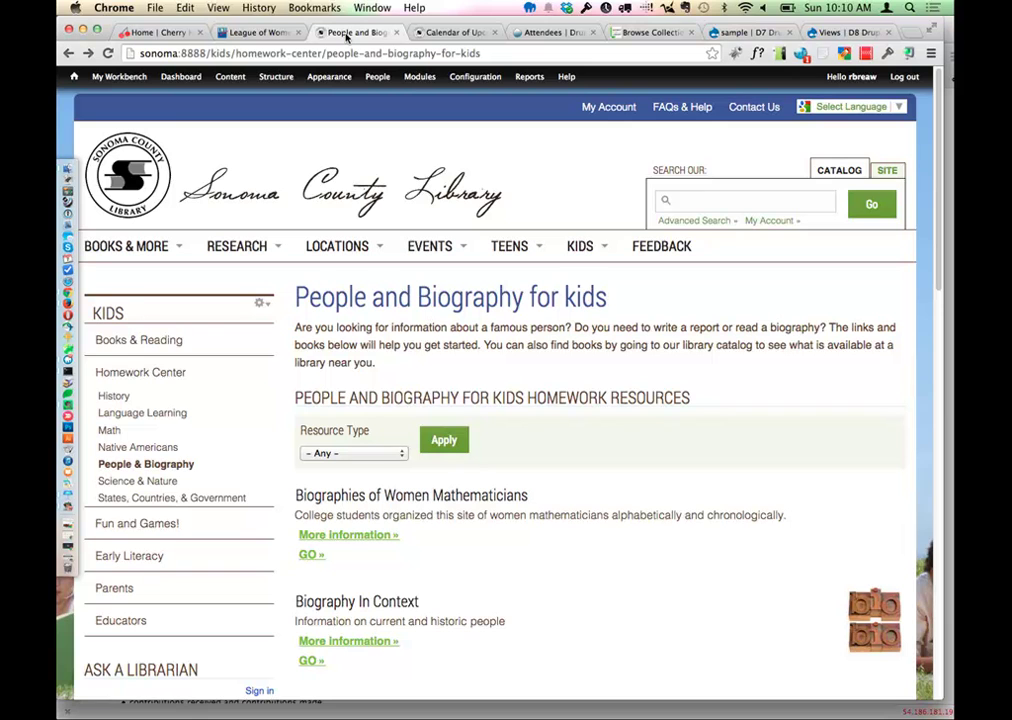
pyautogui.press('super+minus')
pyautogui.press('super+minus')
pyautogui.press('super+minus')
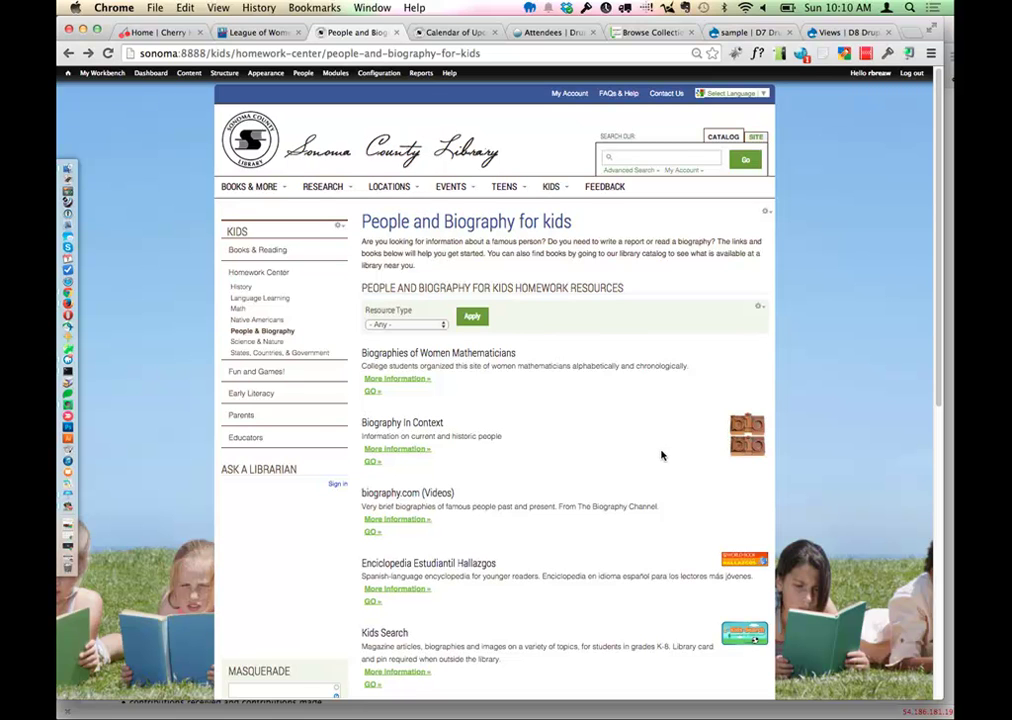
pyautogui.click(735, 32)
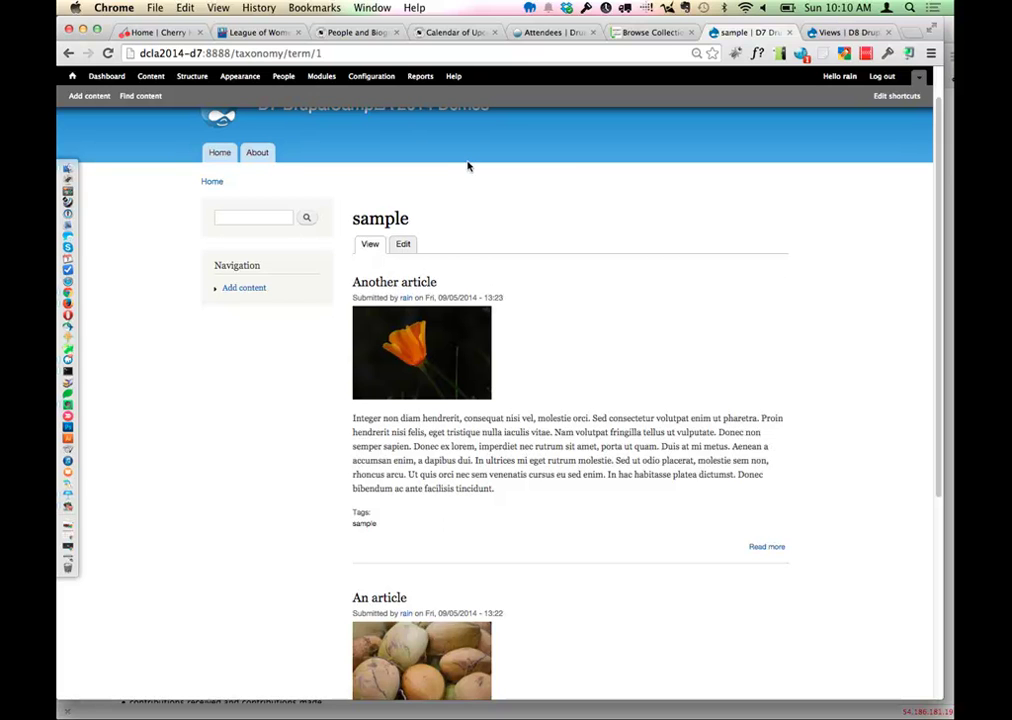
pyautogui.click(318, 33)
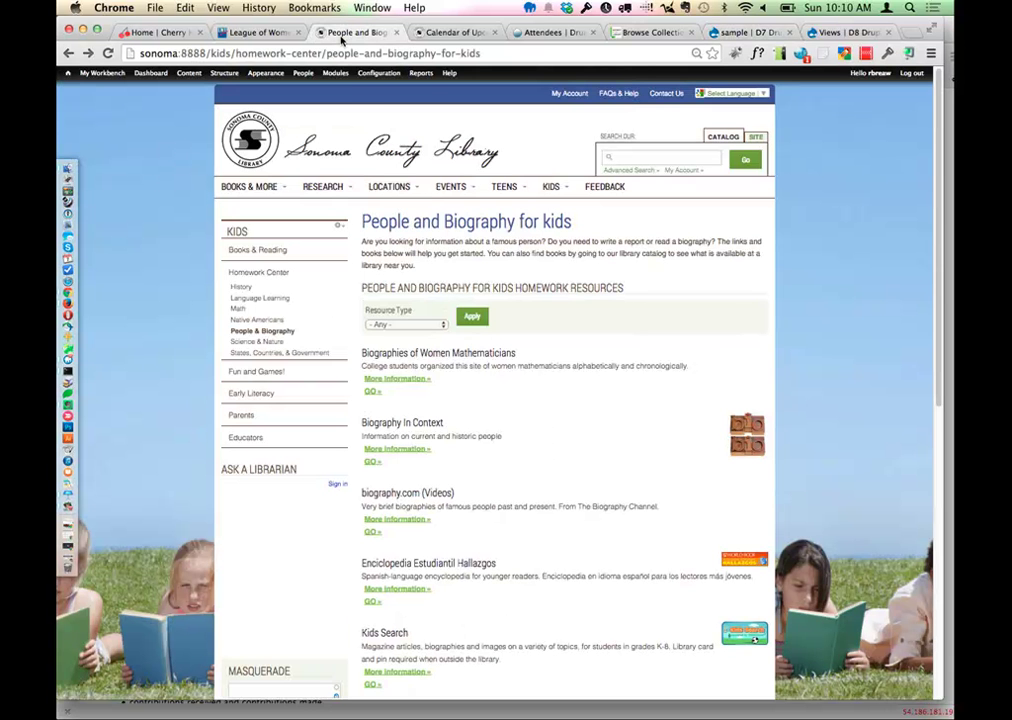
# Step: Highlight the introductory paragraph on the People and Biography page and inspect the Resource Type filter's options
pyautogui.moveTo(423, 270); pyautogui.dragTo(358, 238)
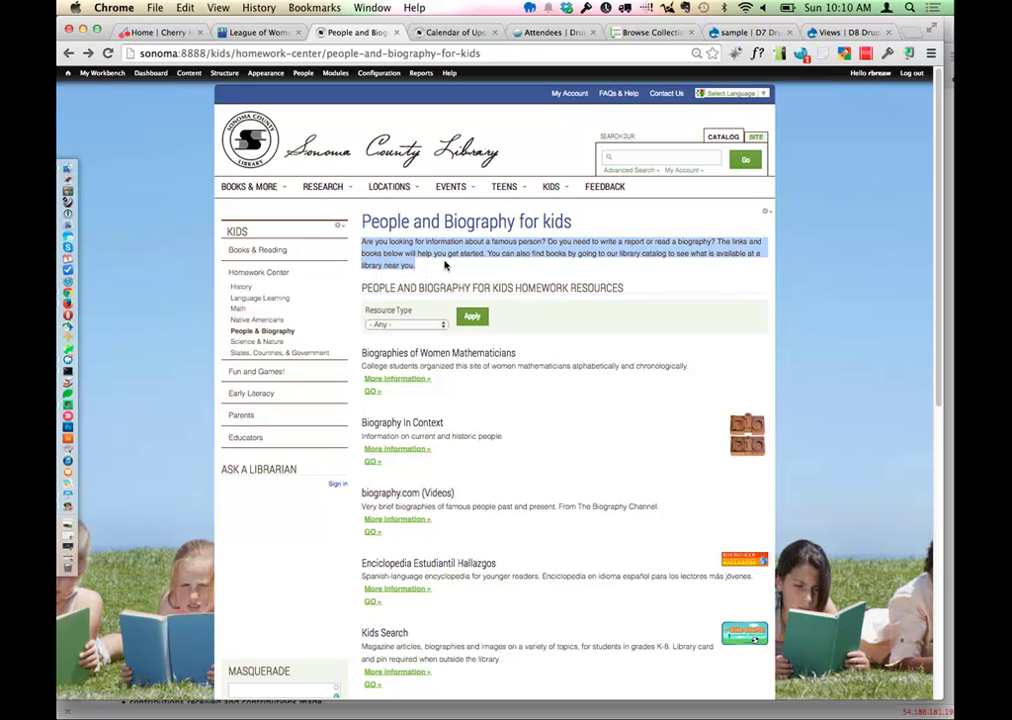
pyautogui.click(440, 324)
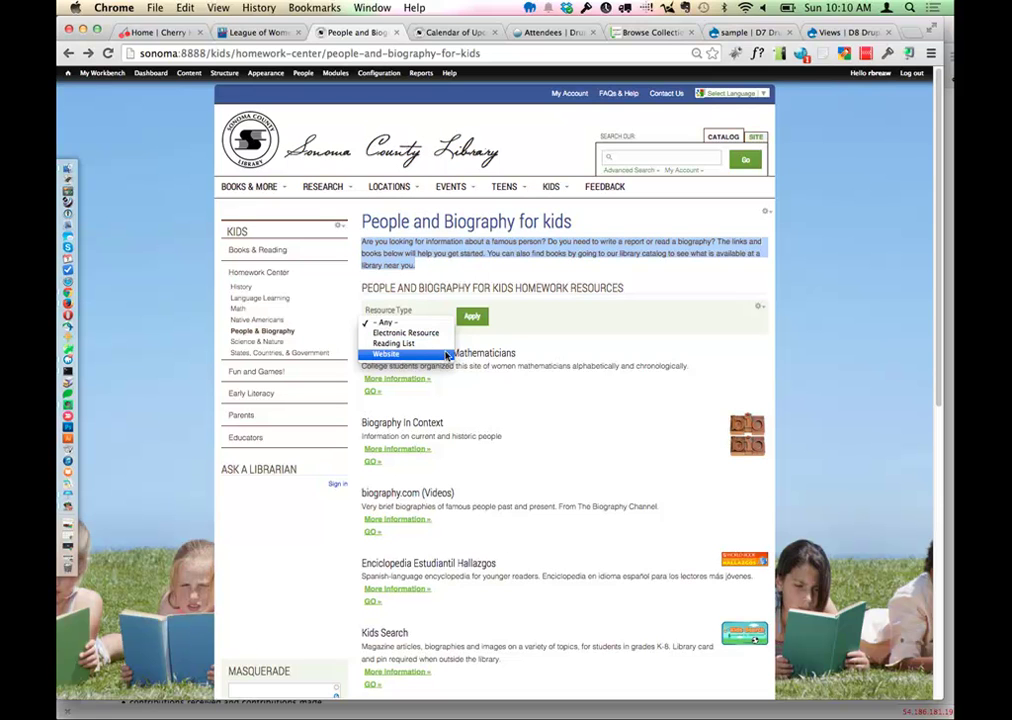
pyautogui.click(515, 441)
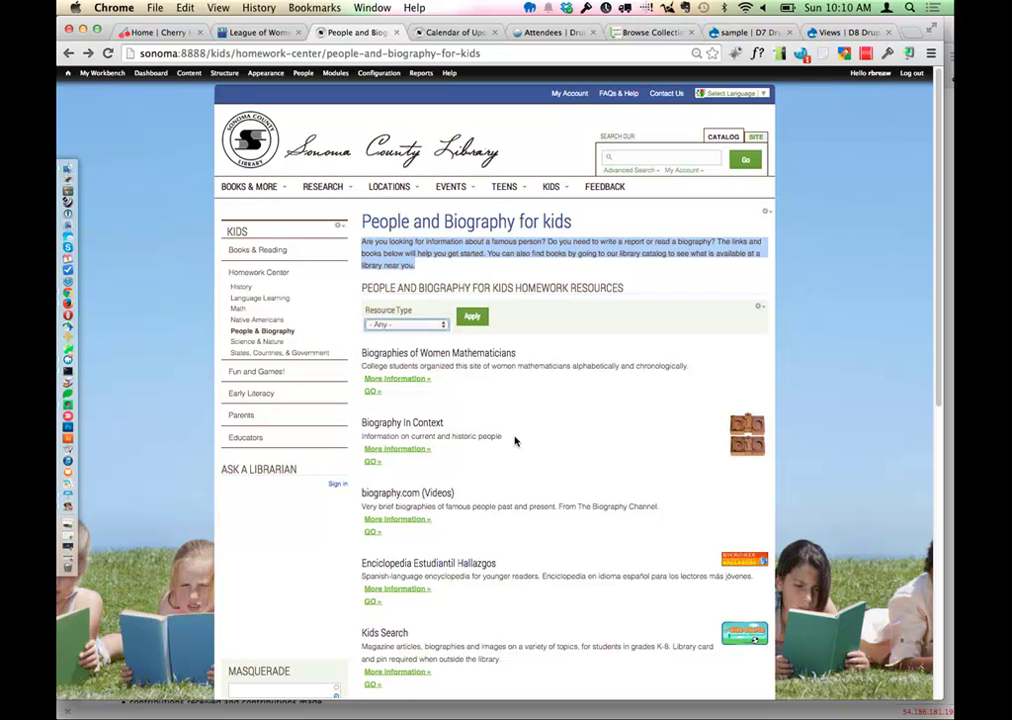
pyautogui.press('super+equal')
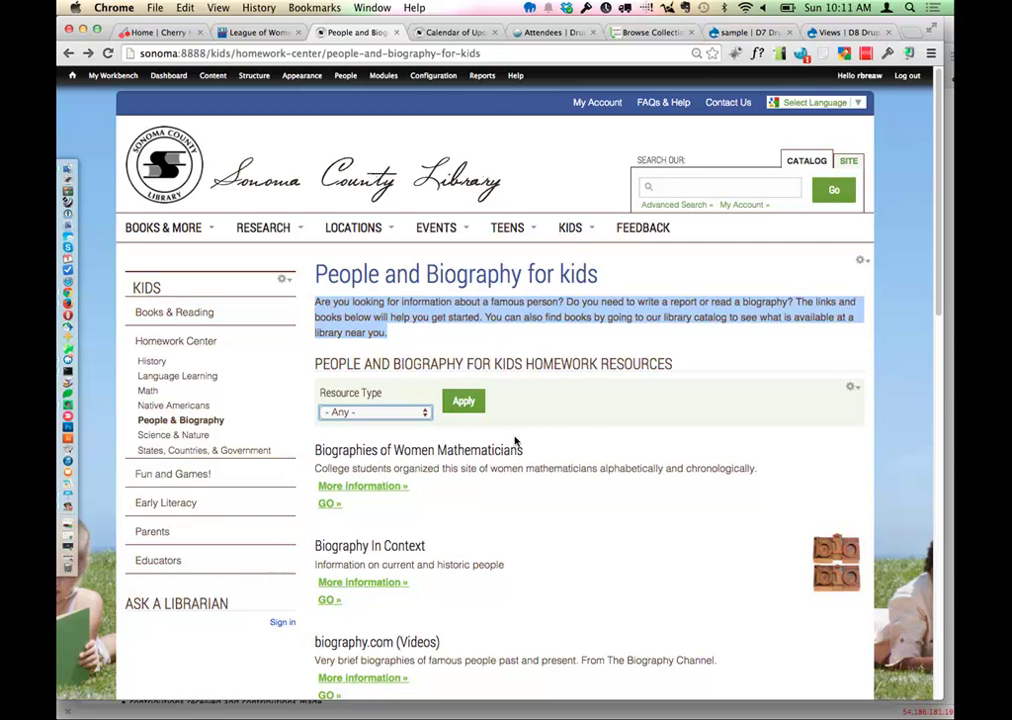
# Step: View the DrupalCamp LA Attendees page and load chillco.com in a new browser tab
pyautogui.click(537, 33)
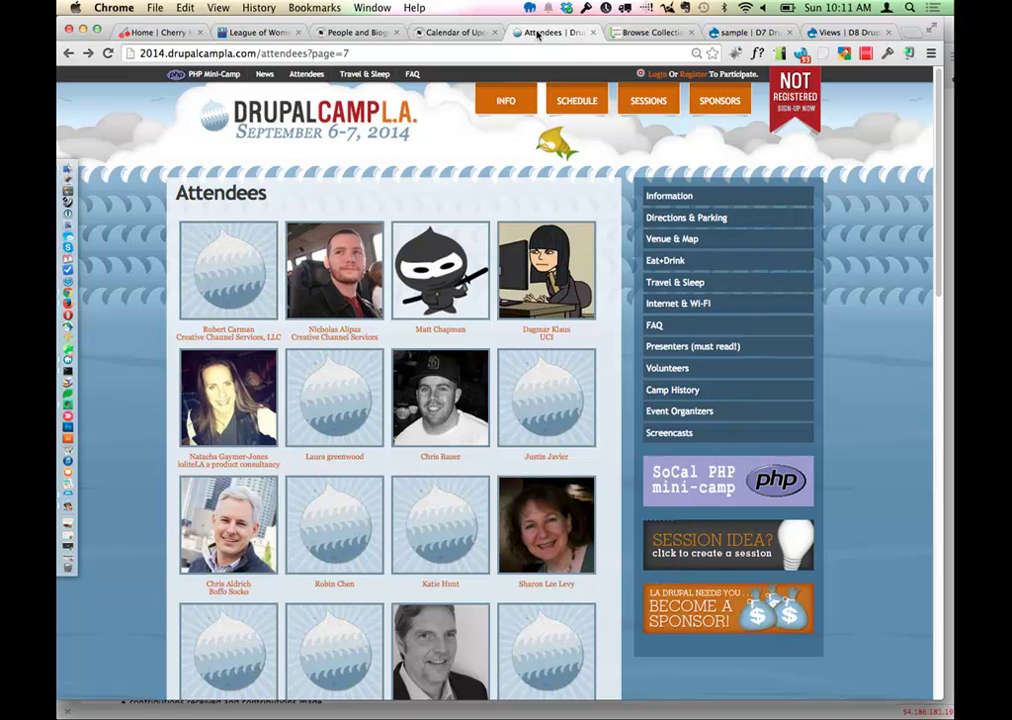
pyautogui.press('super+t')
pyautogui.write('chillco')
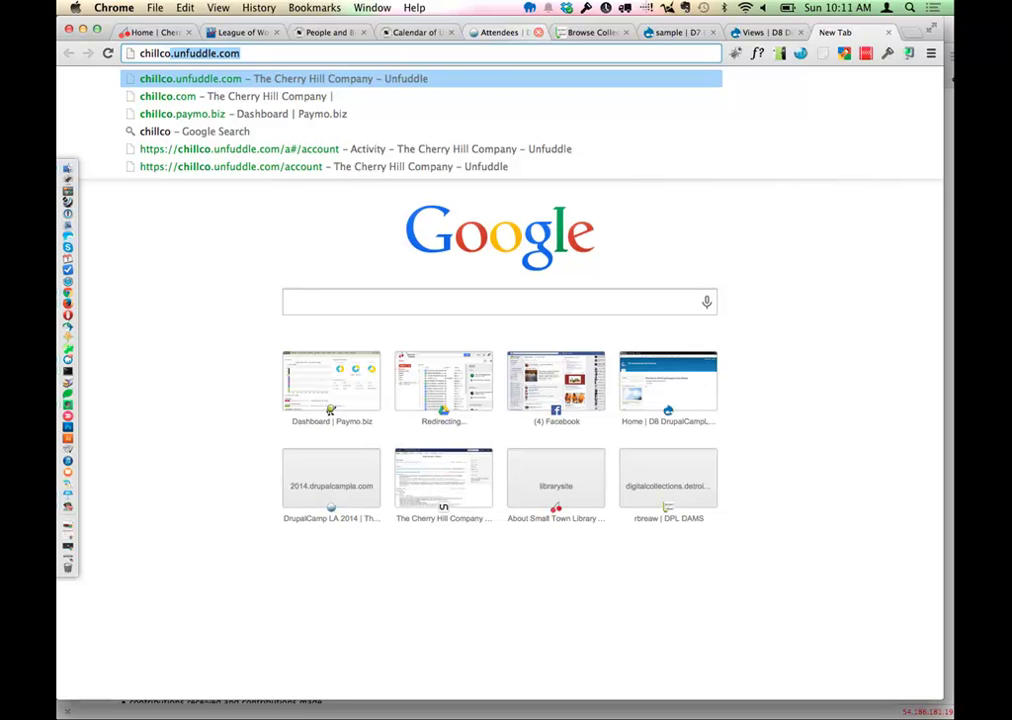
pyautogui.write('.com')
pyautogui.press('Return')
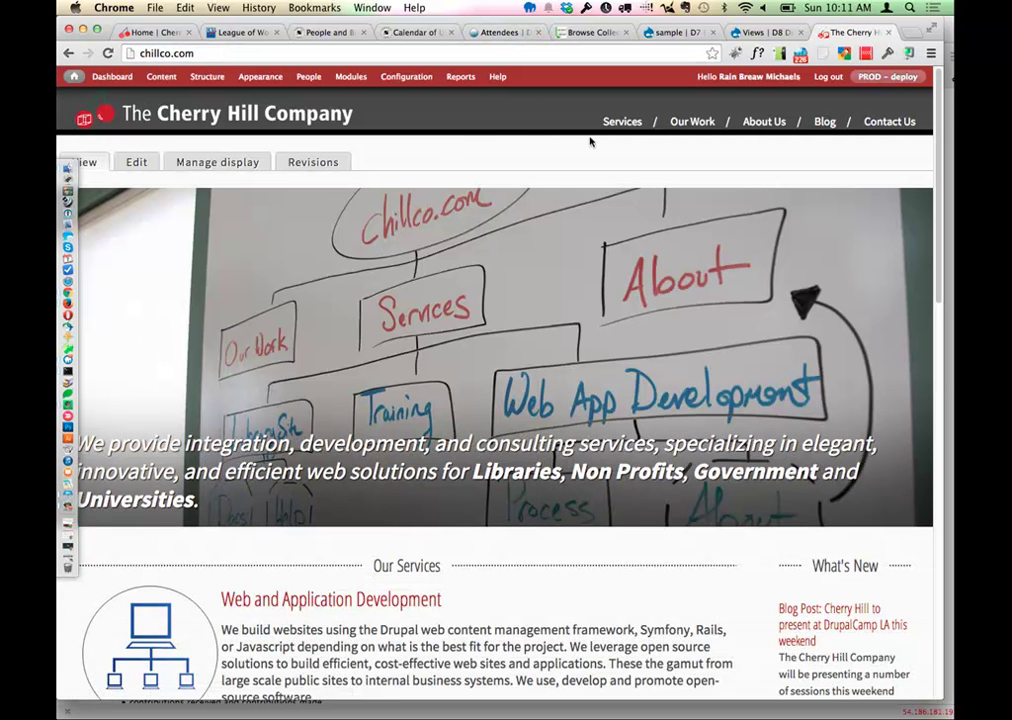
# Step: Open The Cherry Hill Company's About Us page and look over the Our Team section
pyautogui.click(763, 121)
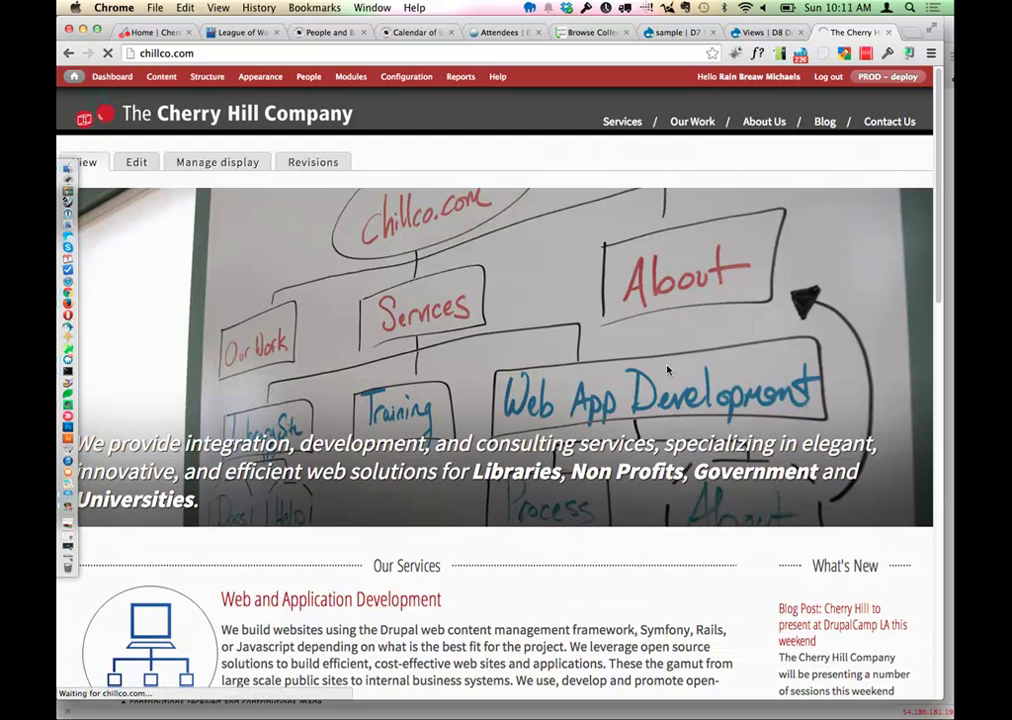
pyautogui.scroll(-5, 667, 400)
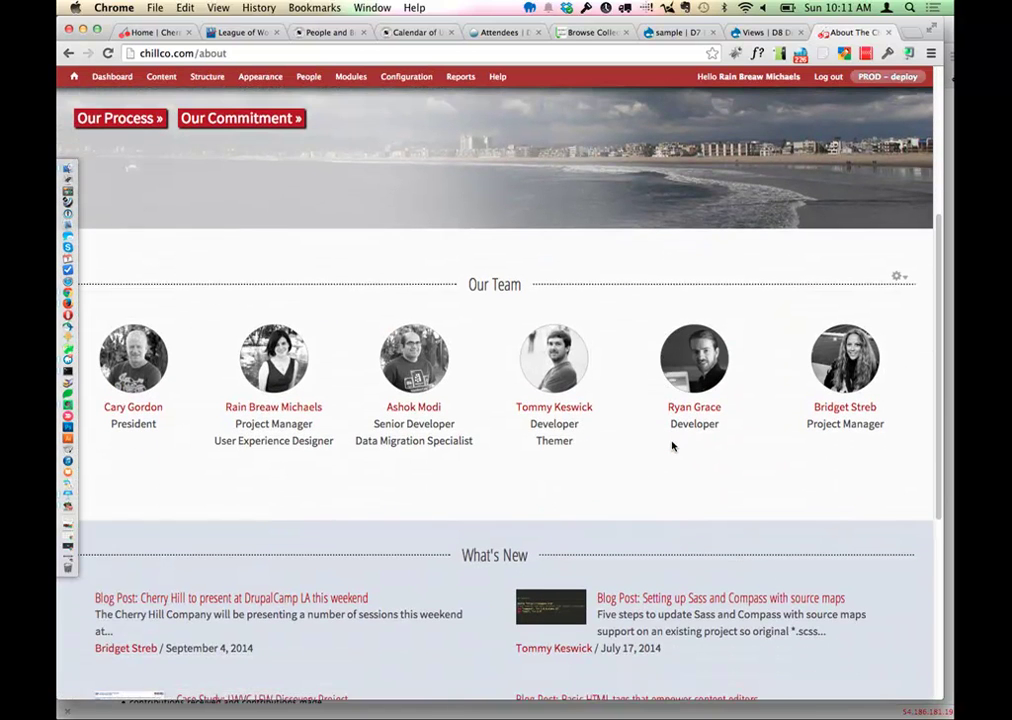
pyautogui.scroll(-1, 672, 446)
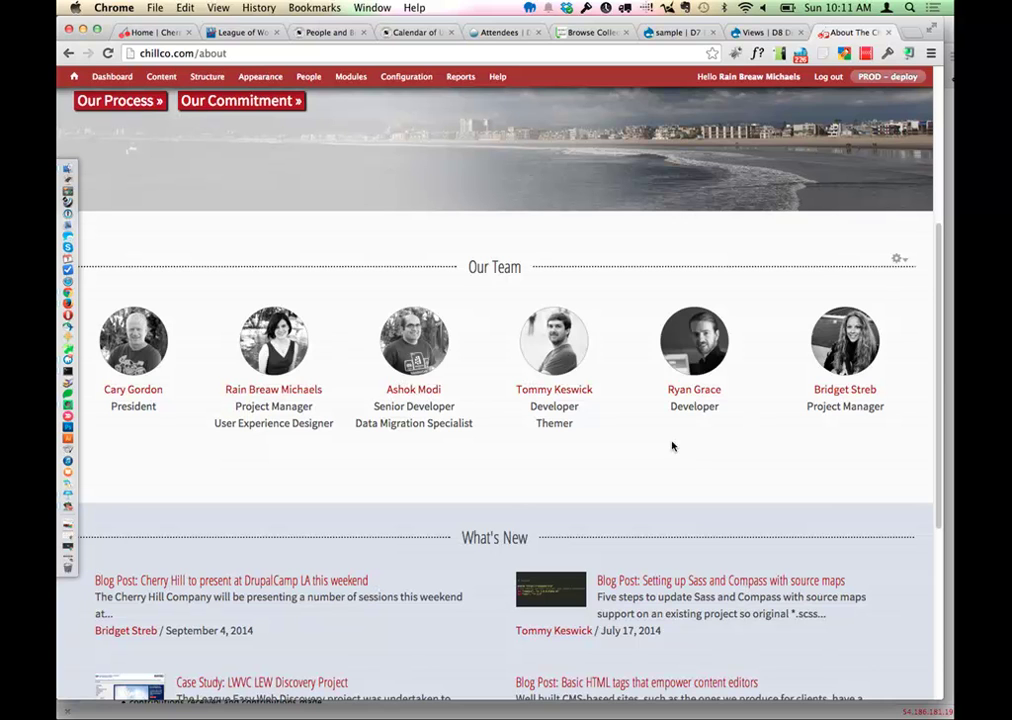
pyautogui.scroll(5, 672, 446)
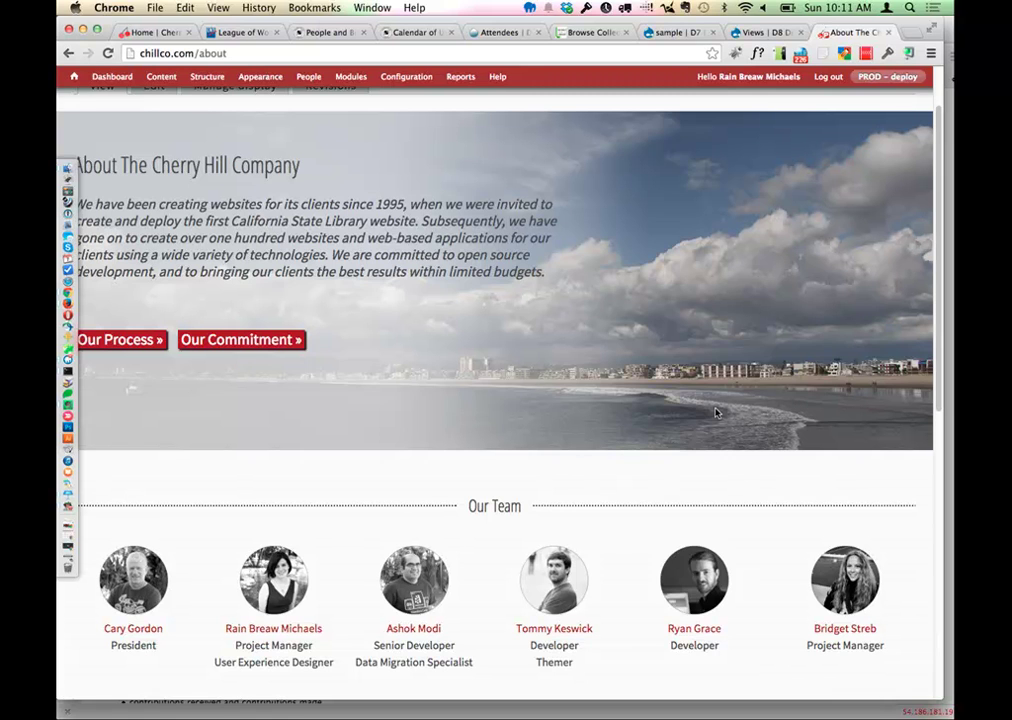
# Step: Switch to Firefox to view the LWVC Education Fund Issues RSS feed, and return to Chrome
pyautogui.press('super+Tab')
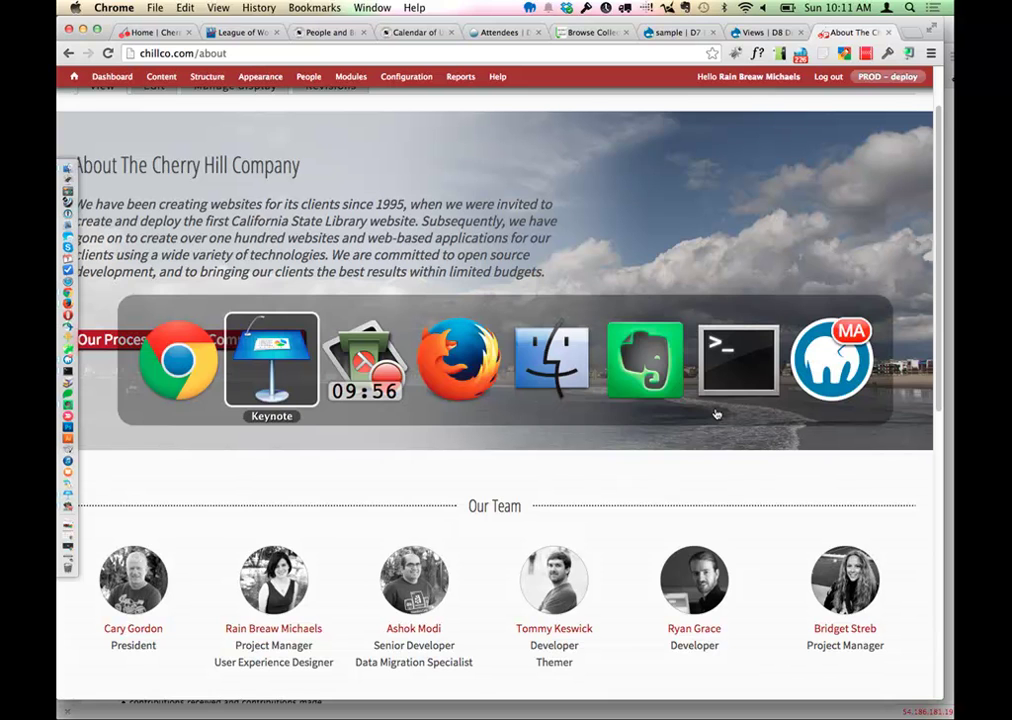
pyautogui.press('super+Tab')
pyautogui.press('super+Tab')
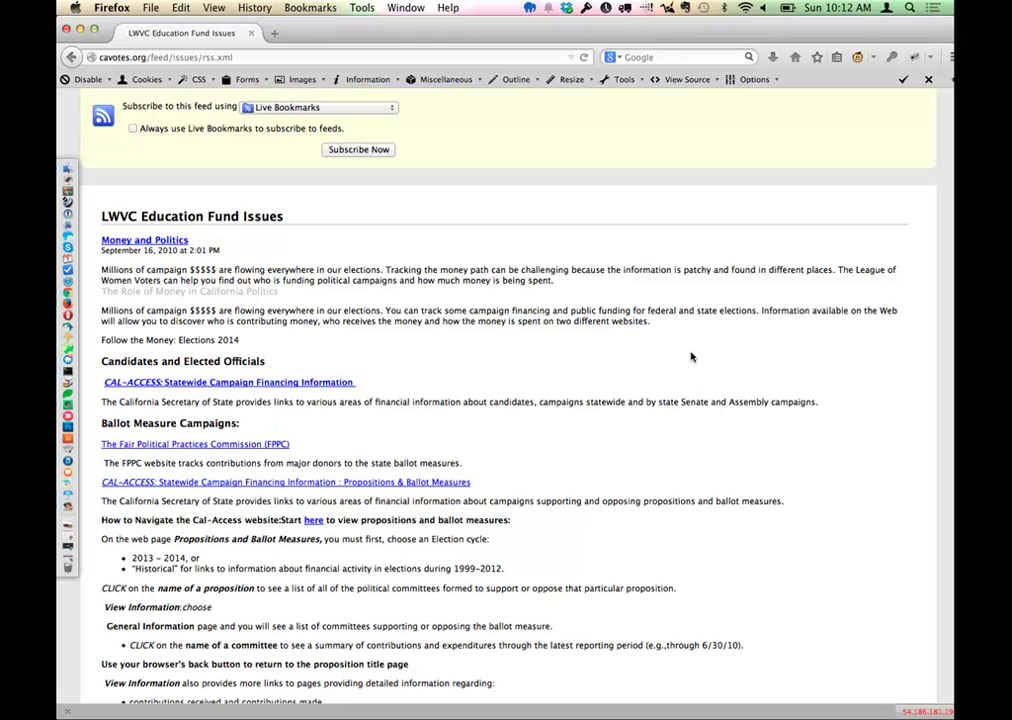
pyautogui.press('super+Tab')
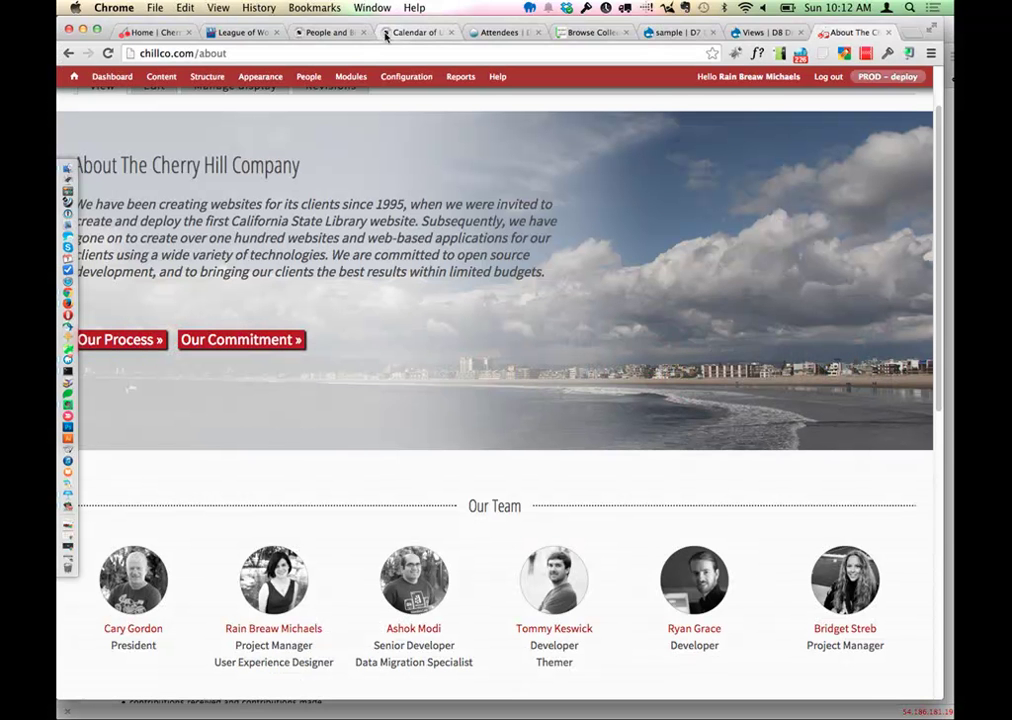
# Step: Open the content administration page of the Sonoma County Library site to view its customized filters and operations
pyautogui.click(325, 32)
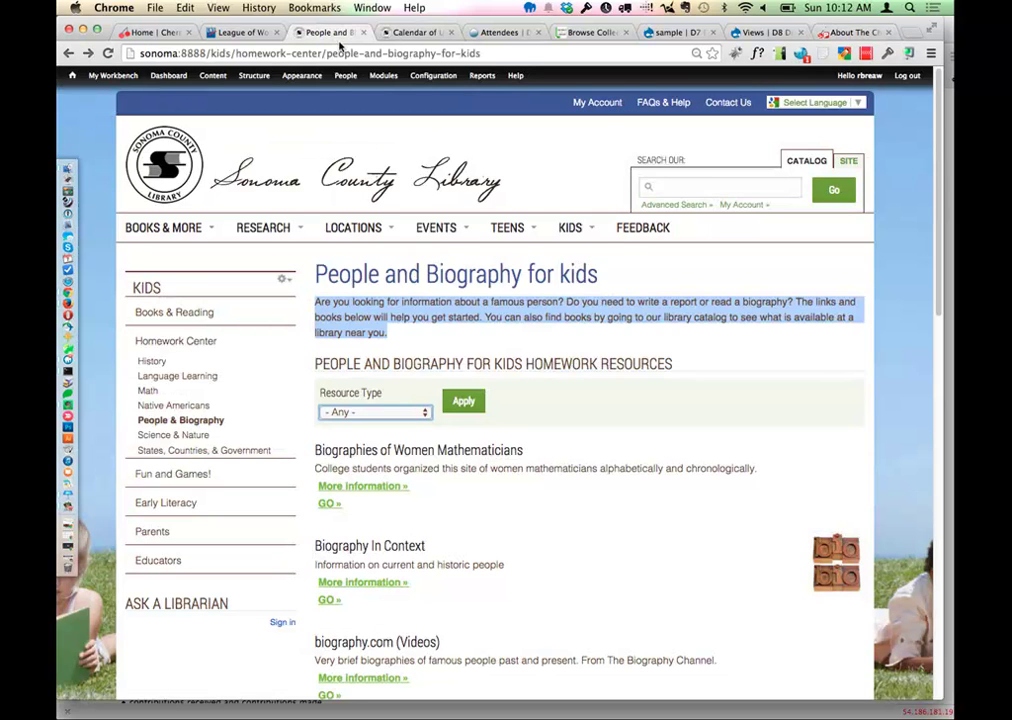
pyautogui.moveTo(433, 75)
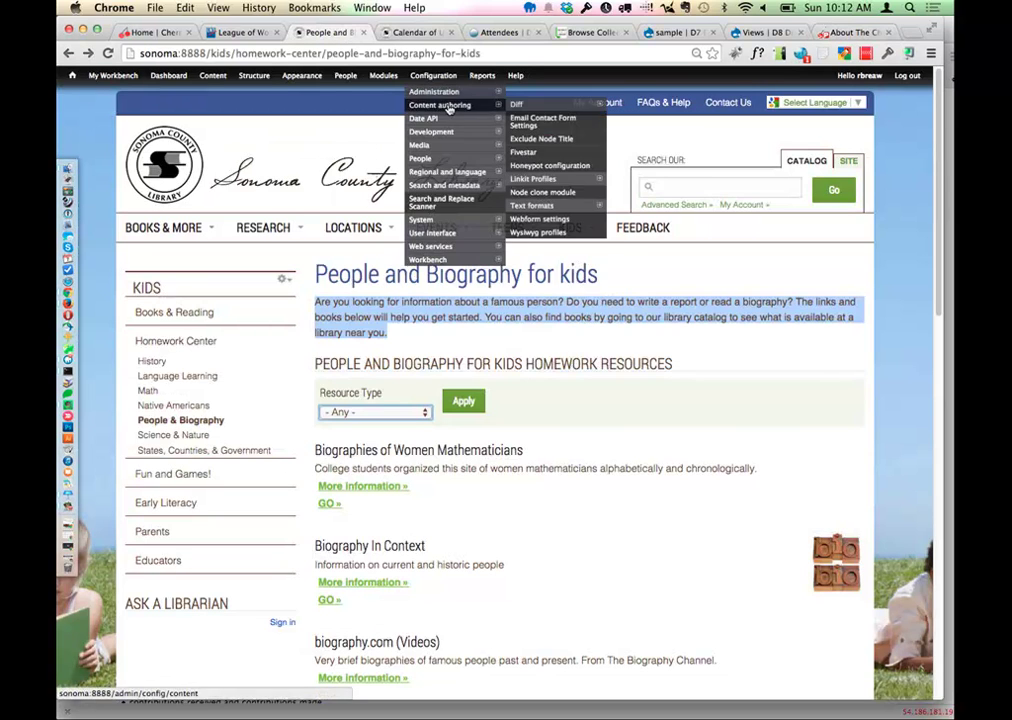
pyautogui.click(450, 350)
pyautogui.moveTo(214, 78)
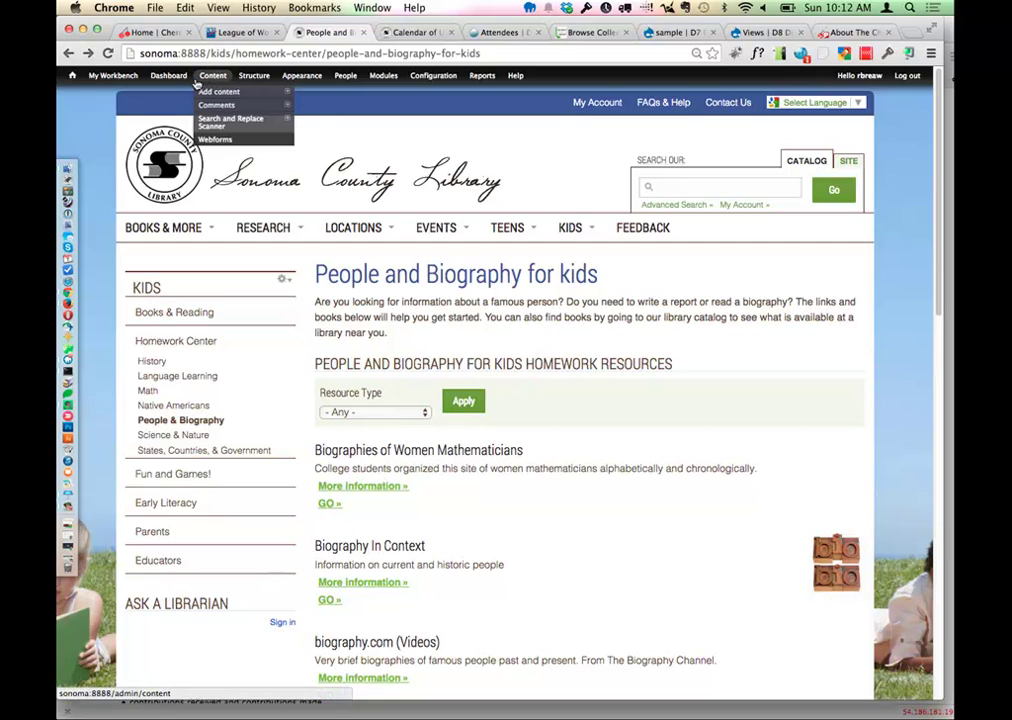
pyautogui.click(207, 78)
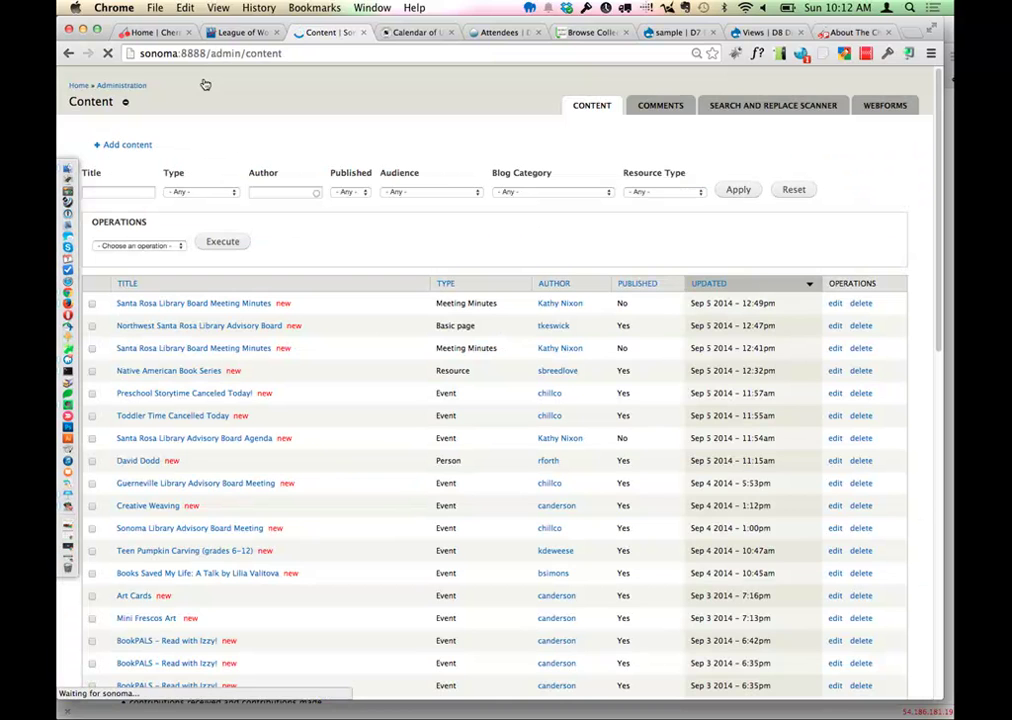
# Step: Open the D7 demo site's content administration list and inspect its bulk update options without changing the selection
pyautogui.click(662, 33)
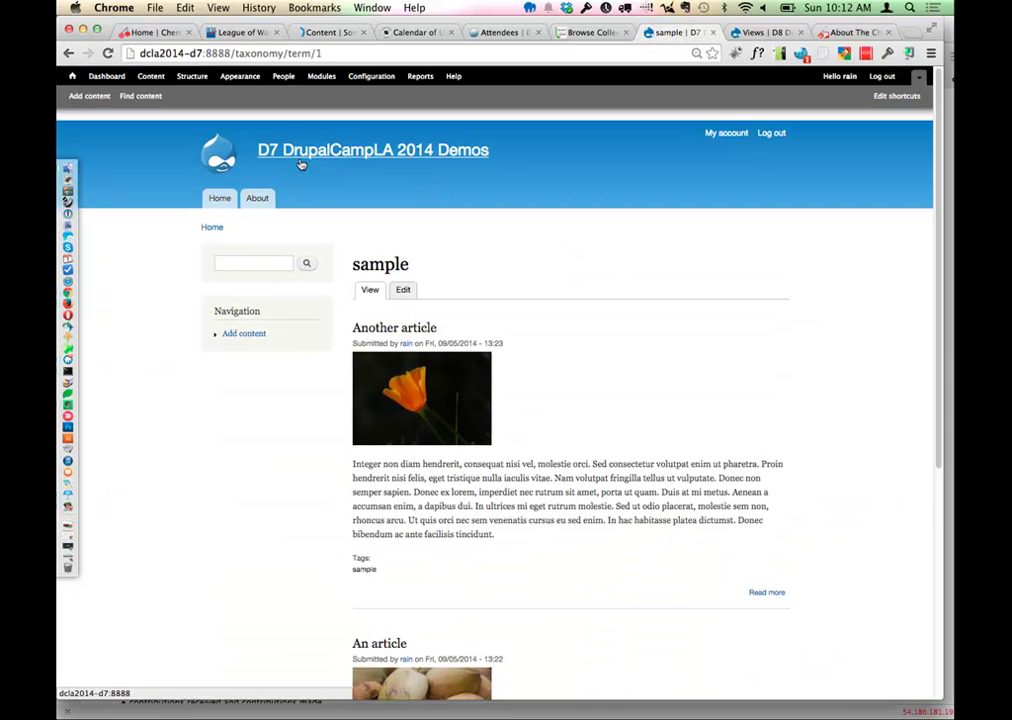
pyautogui.click(151, 76)
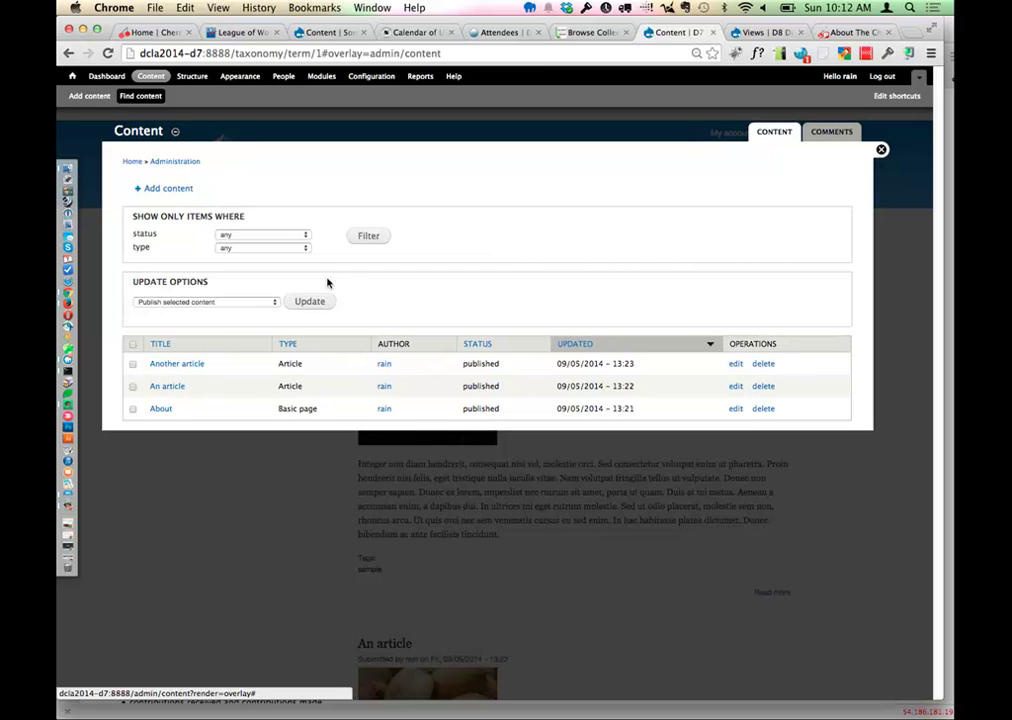
pyautogui.click(238, 303)
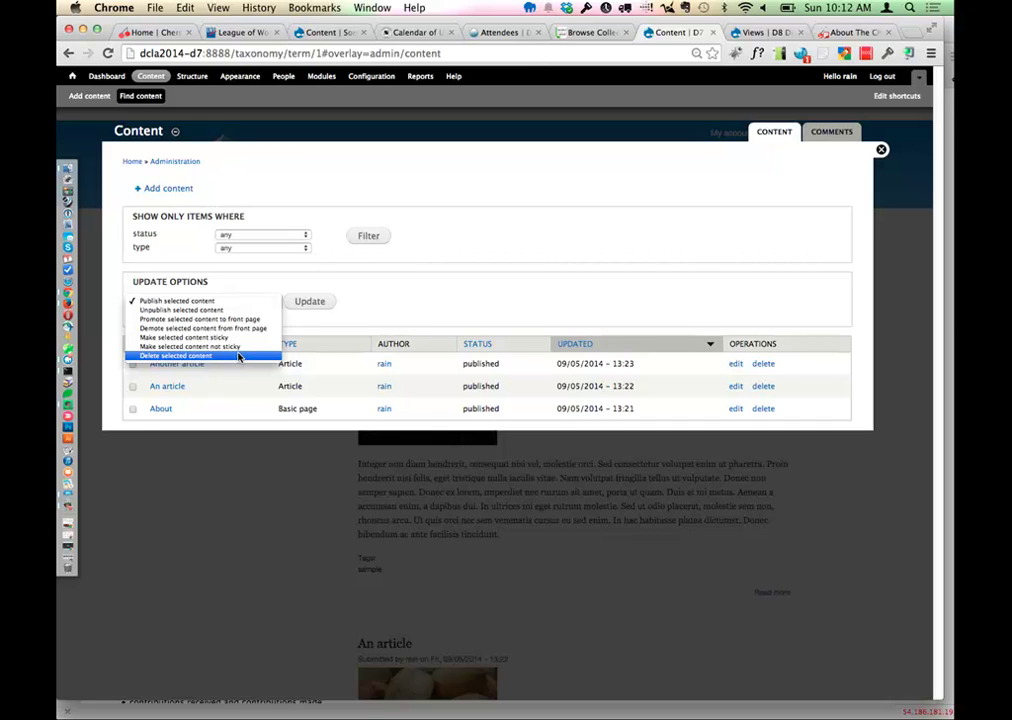
pyautogui.click(306, 222)
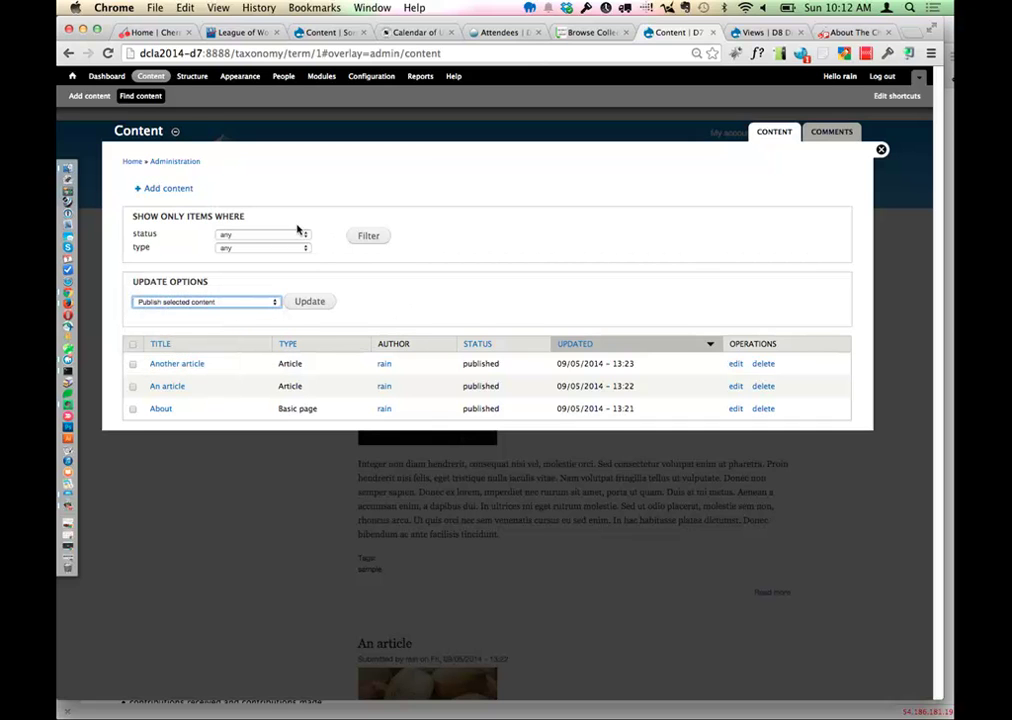
# Step: Inspect the status and type filter choices in the demo site's content list, leaving both set to any
pyautogui.click(294, 234)
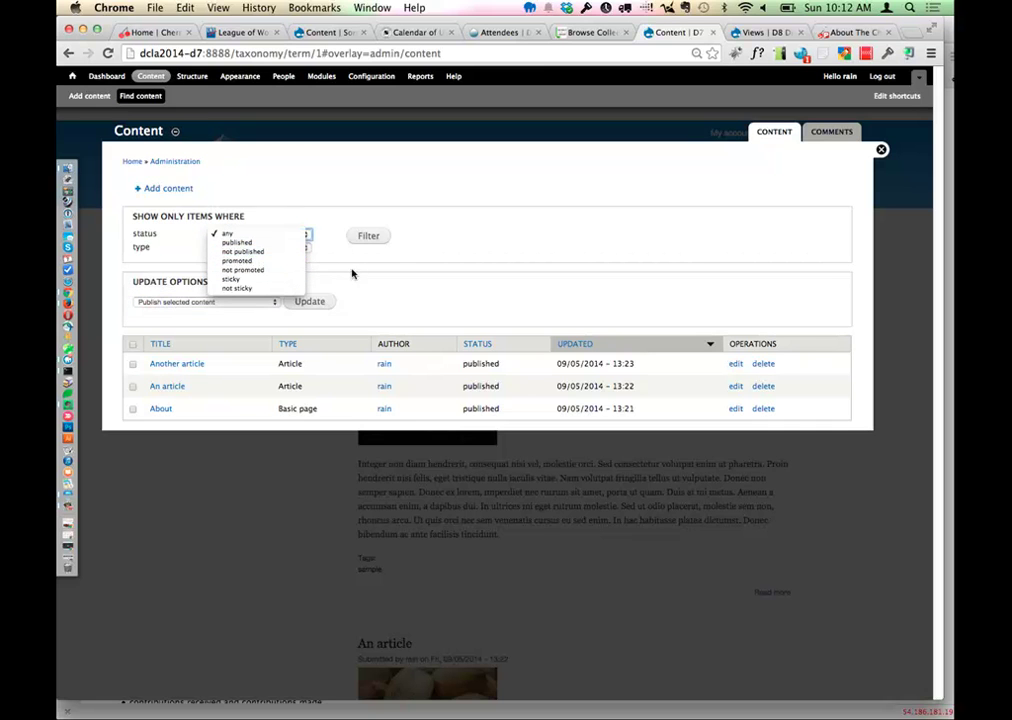
pyautogui.click(271, 233)
pyautogui.click(267, 248)
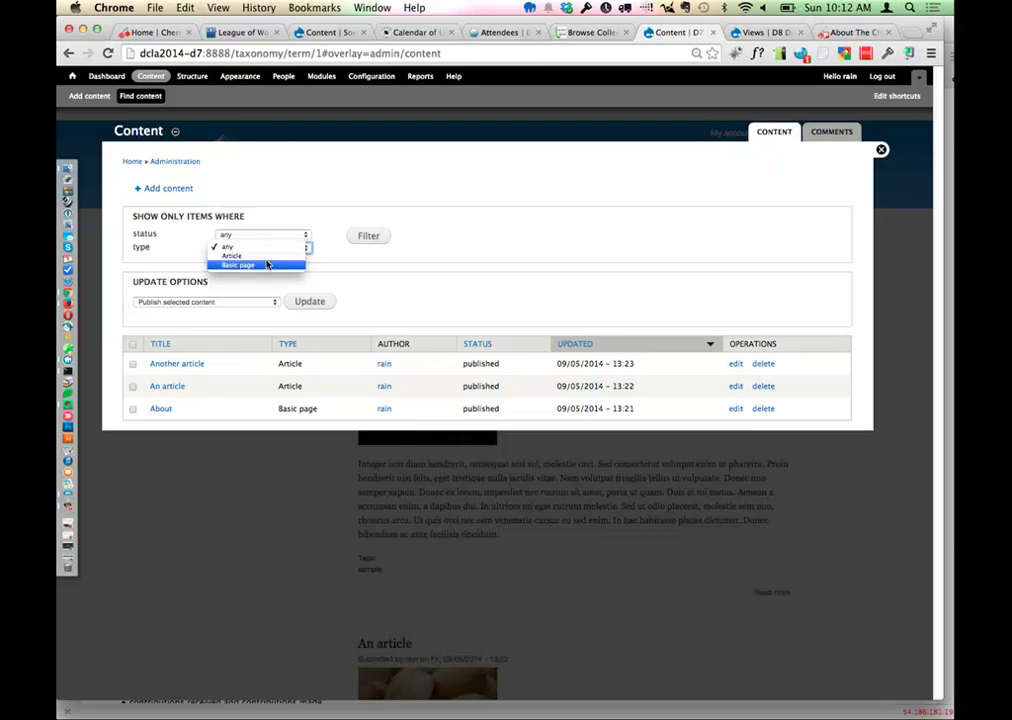
pyautogui.click(436, 277)
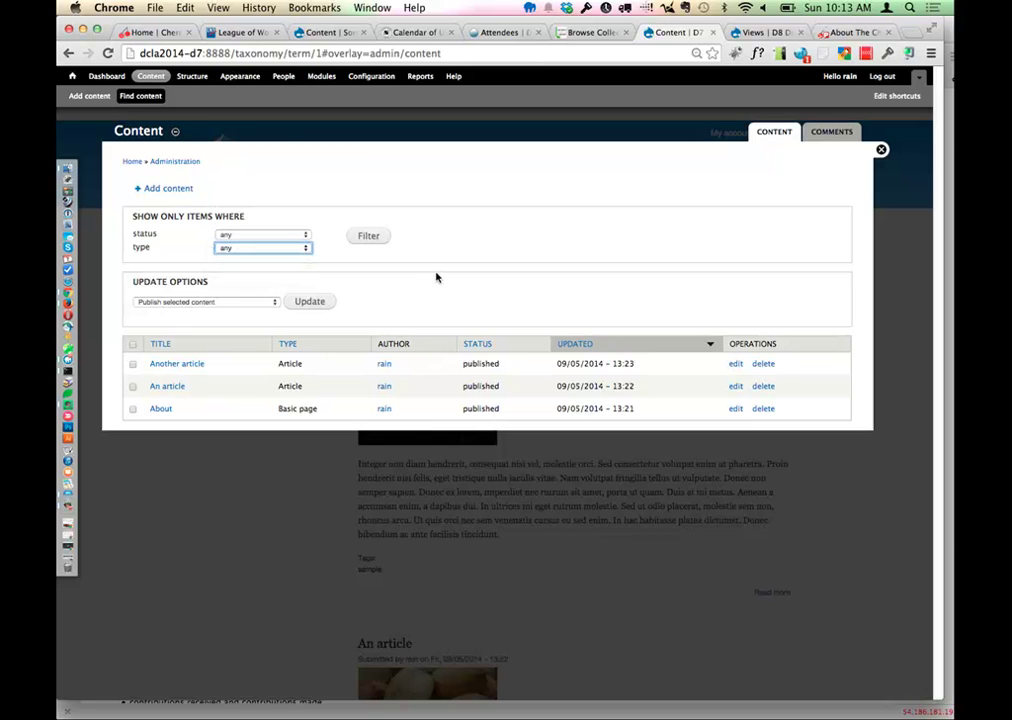
# Step: Inspect the Audience filter and bulk operation choices on the Sonoma County Library content administration page, leaving both unset
pyautogui.click(319, 34)
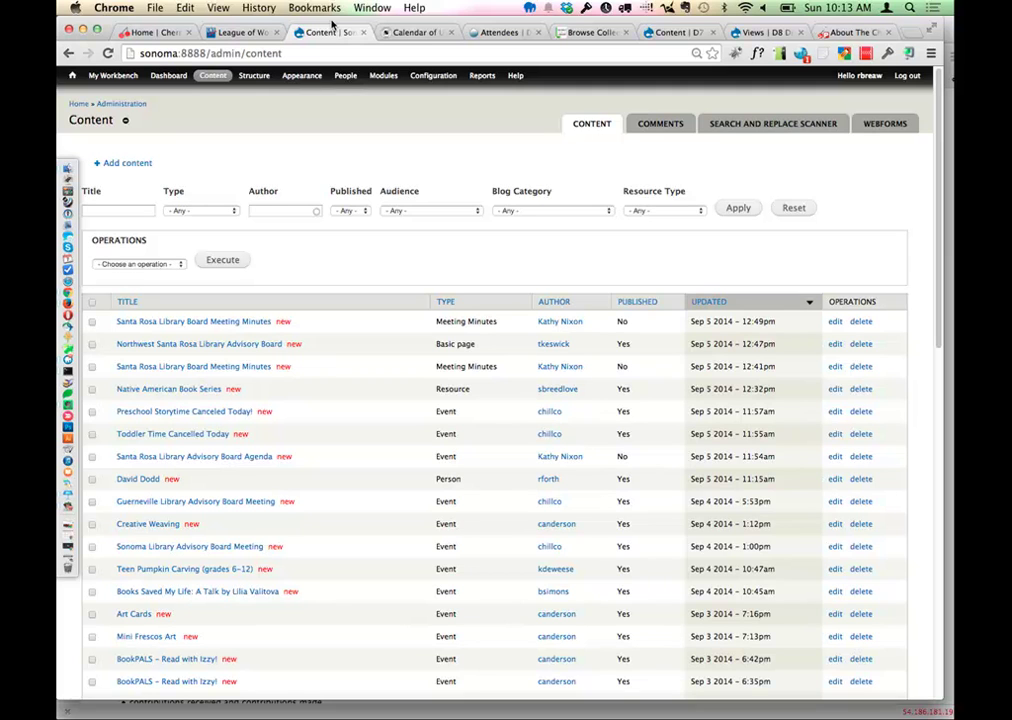
pyautogui.click(118, 210)
pyautogui.click(405, 210)
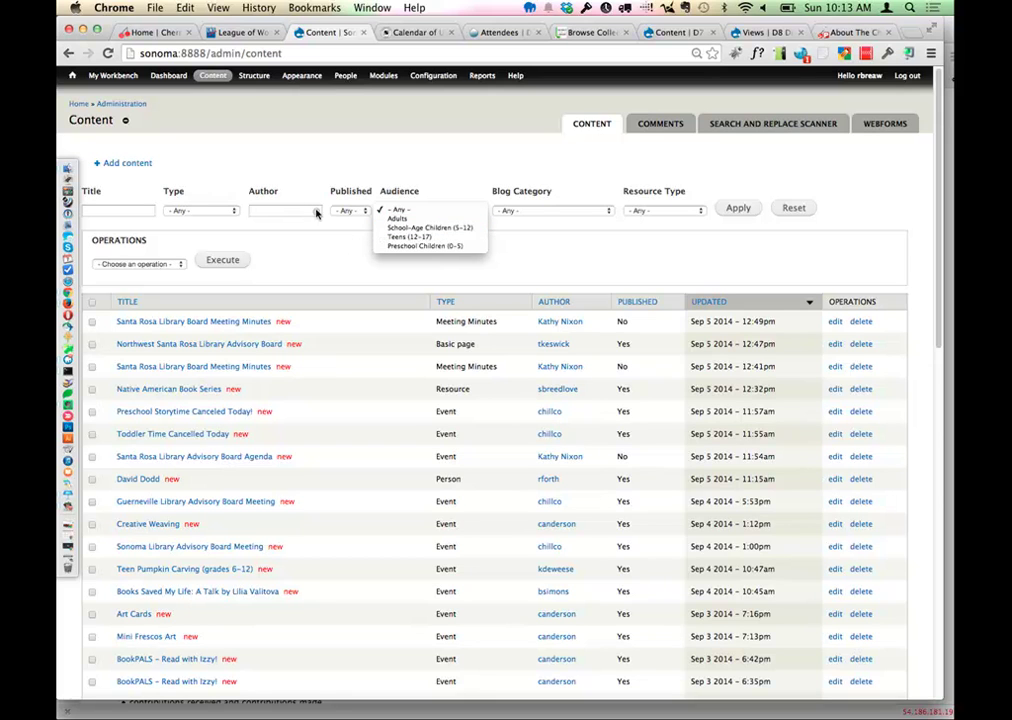
pyautogui.click(415, 140)
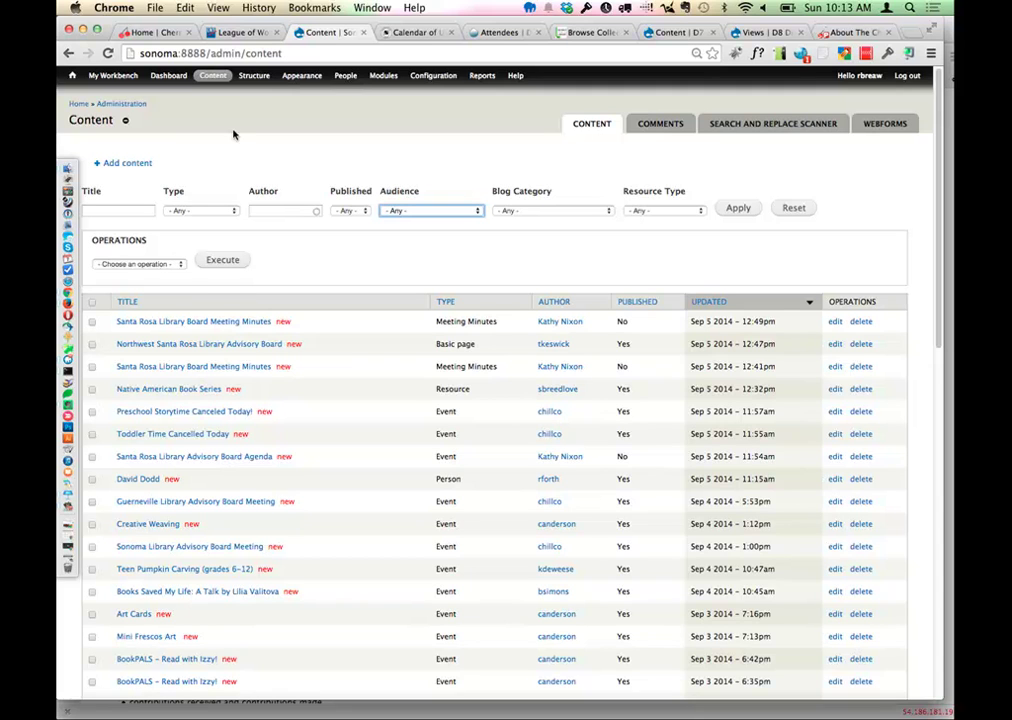
pyautogui.click(160, 264)
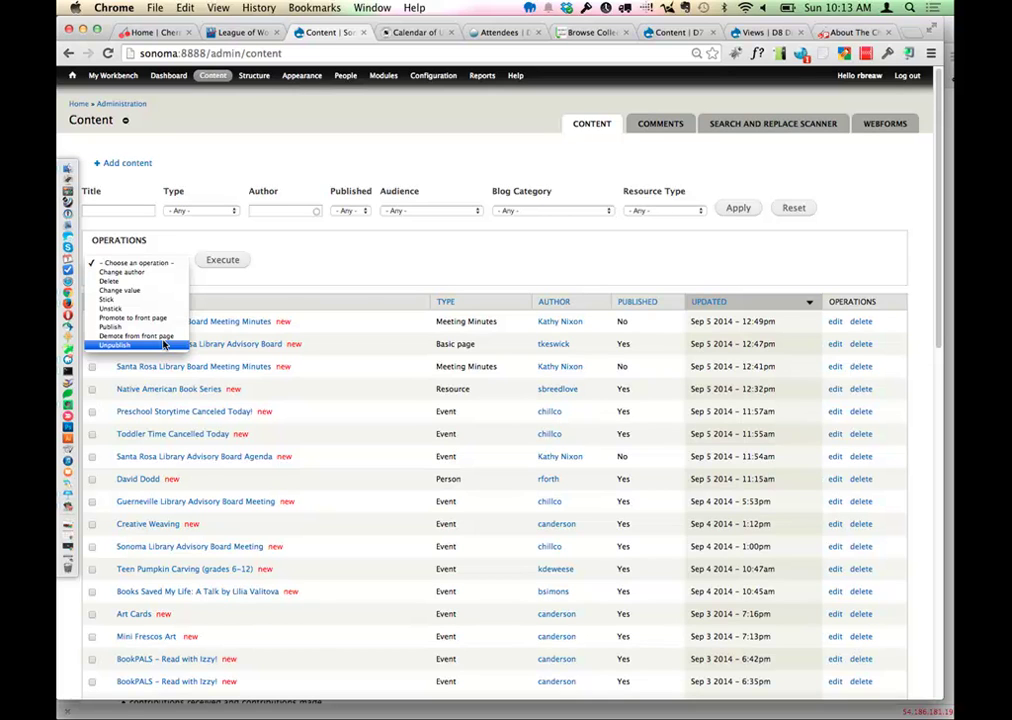
pyautogui.click(377, 257)
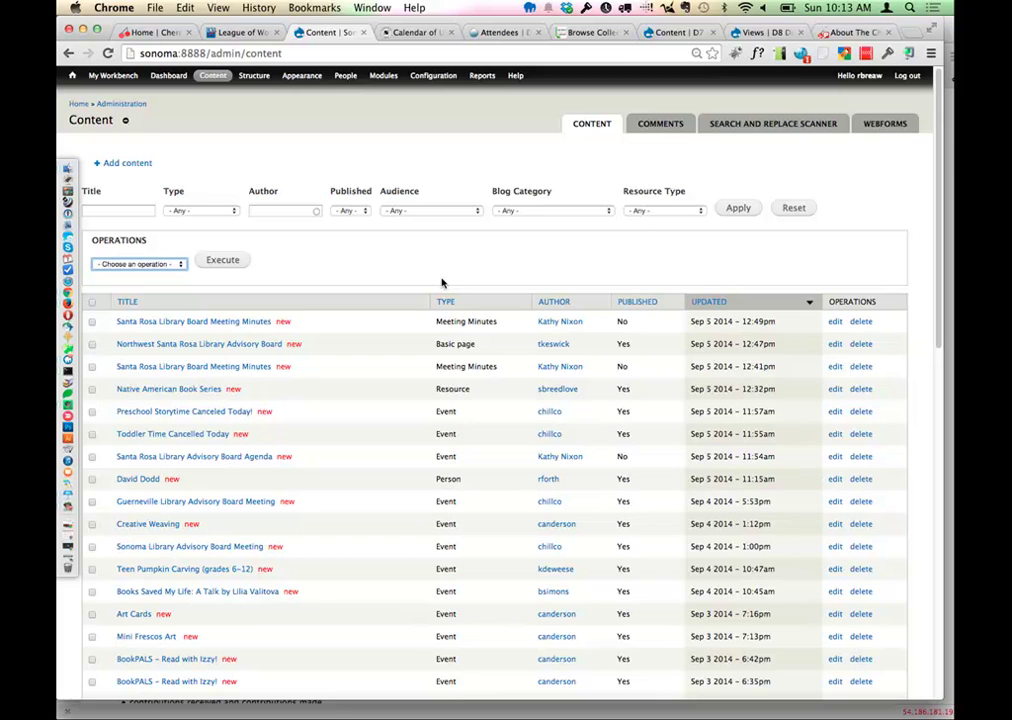
# Step: Close the D7 demo site's content administration overlay and delete the Demo view from the D8 demo site
pyautogui.click(677, 33)
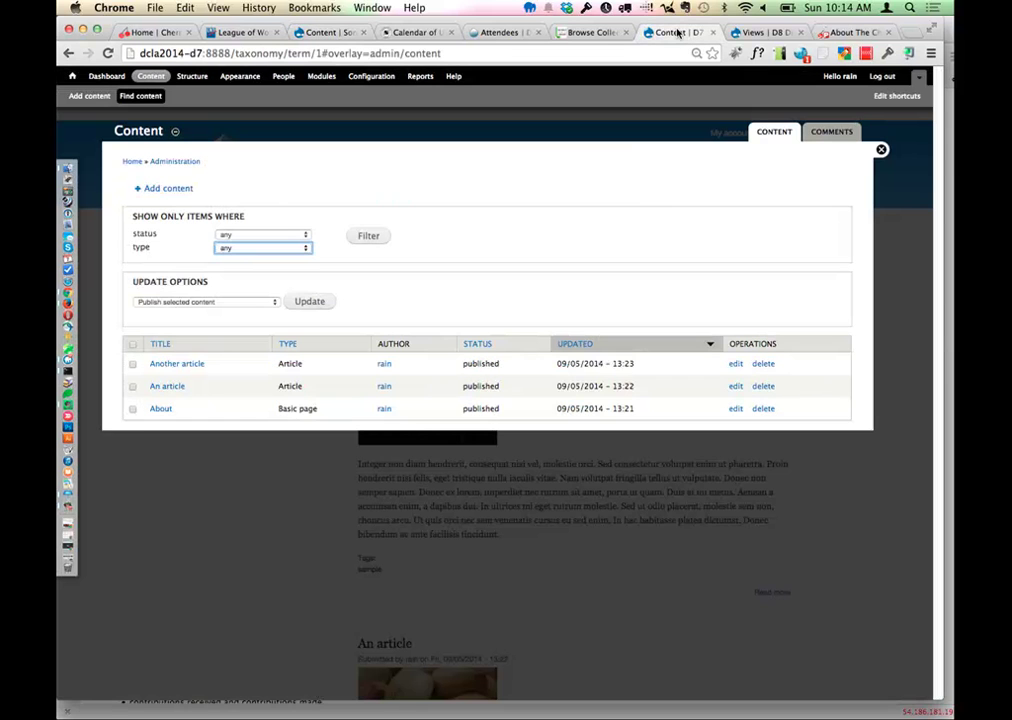
pyautogui.click(881, 149)
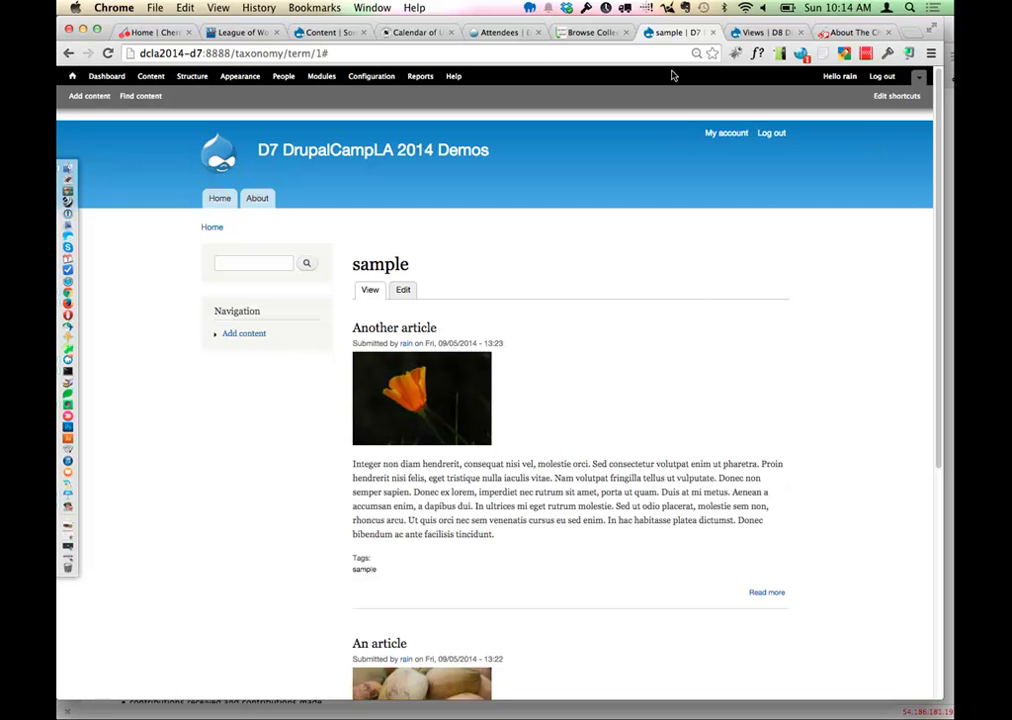
pyautogui.click(763, 33)
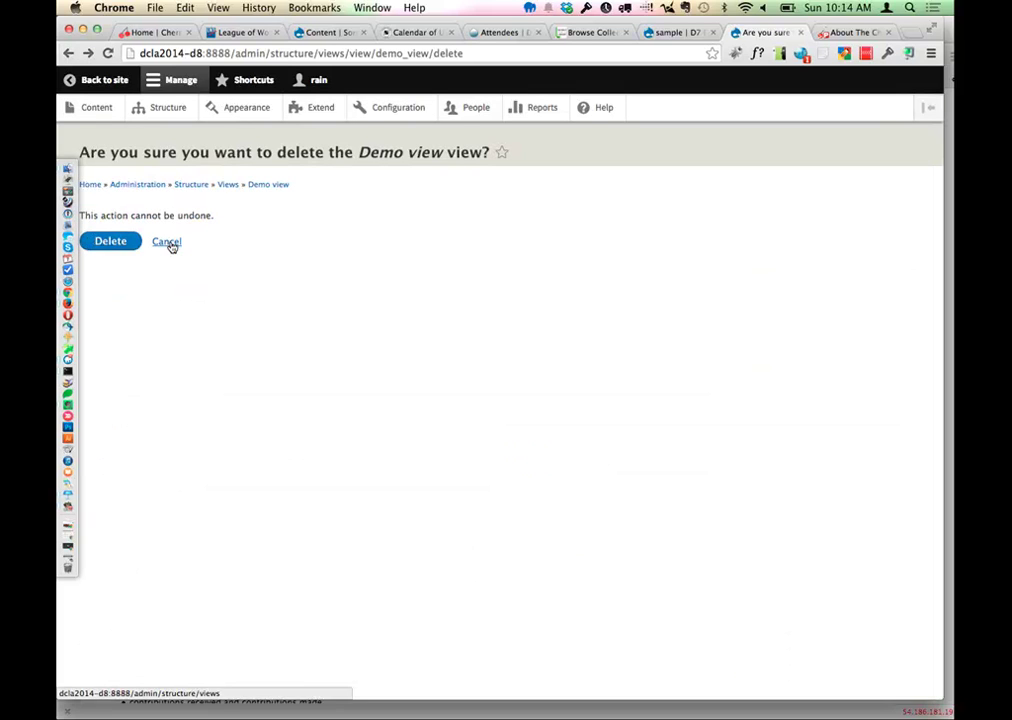
pyautogui.click(124, 241)
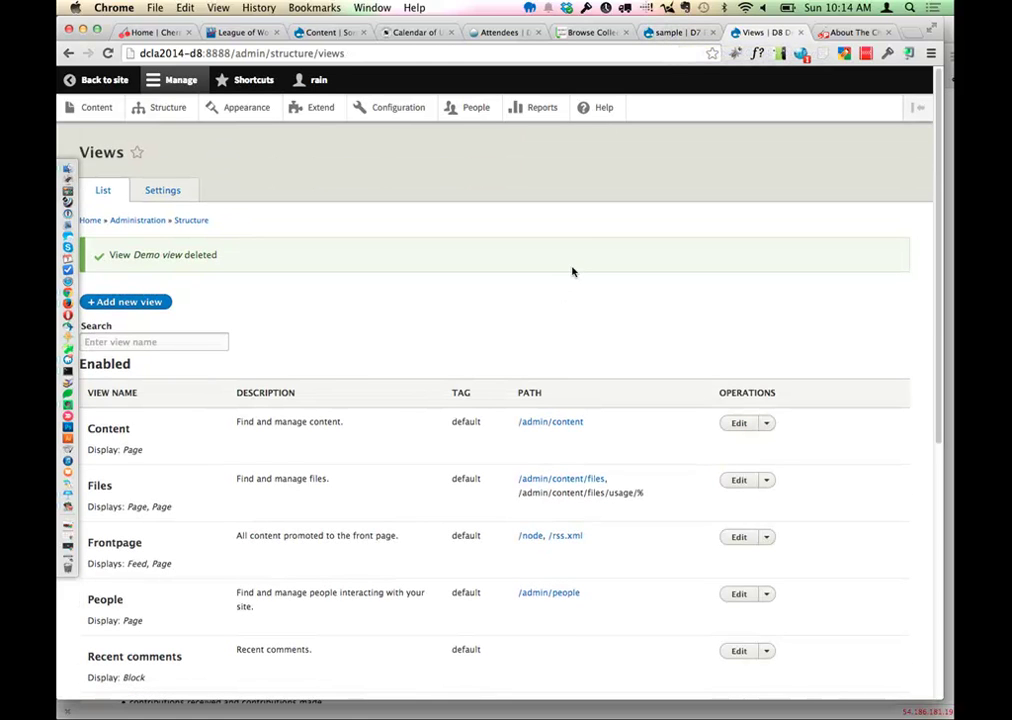
# Step: Open the Views module's project page at drupal.org/project/views in a new browser tab
pyautogui.click(676, 33)
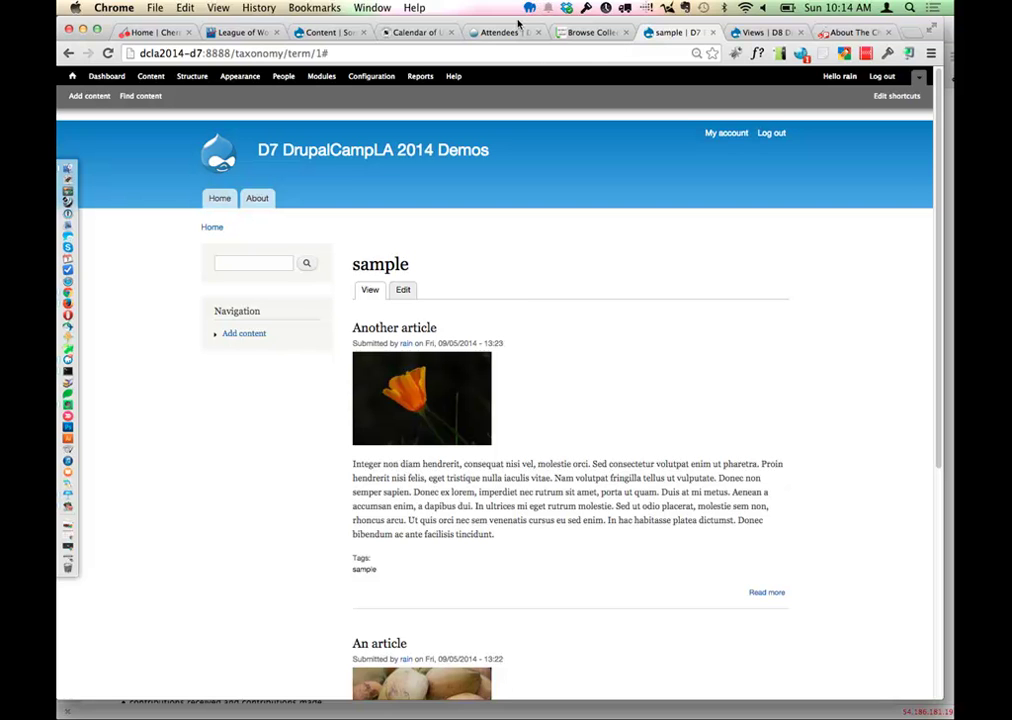
pyautogui.press('super+t')
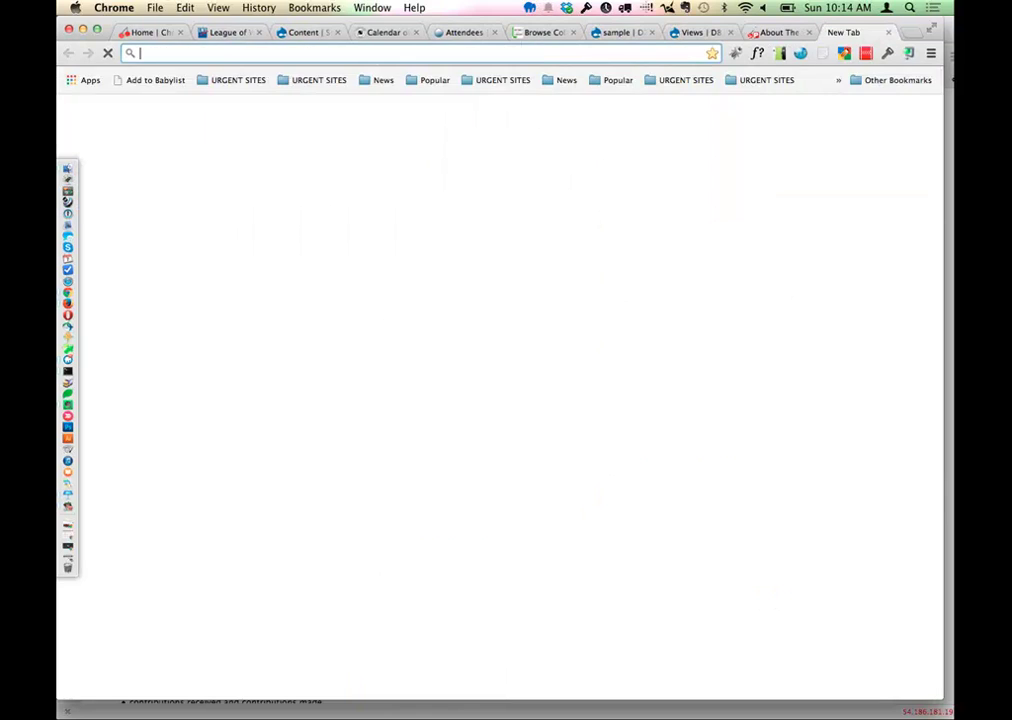
pyautogui.write('drupal.c')
pyautogui.press('BackSpace')
pyautogui.press('BackSpace')
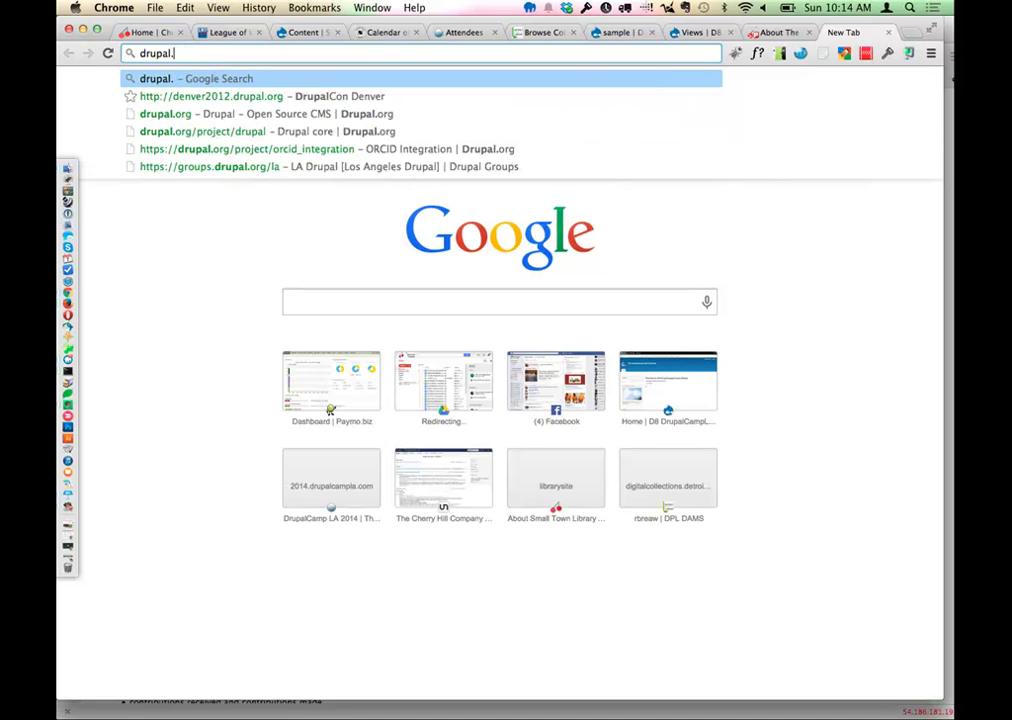
pyautogui.write('org/pro')
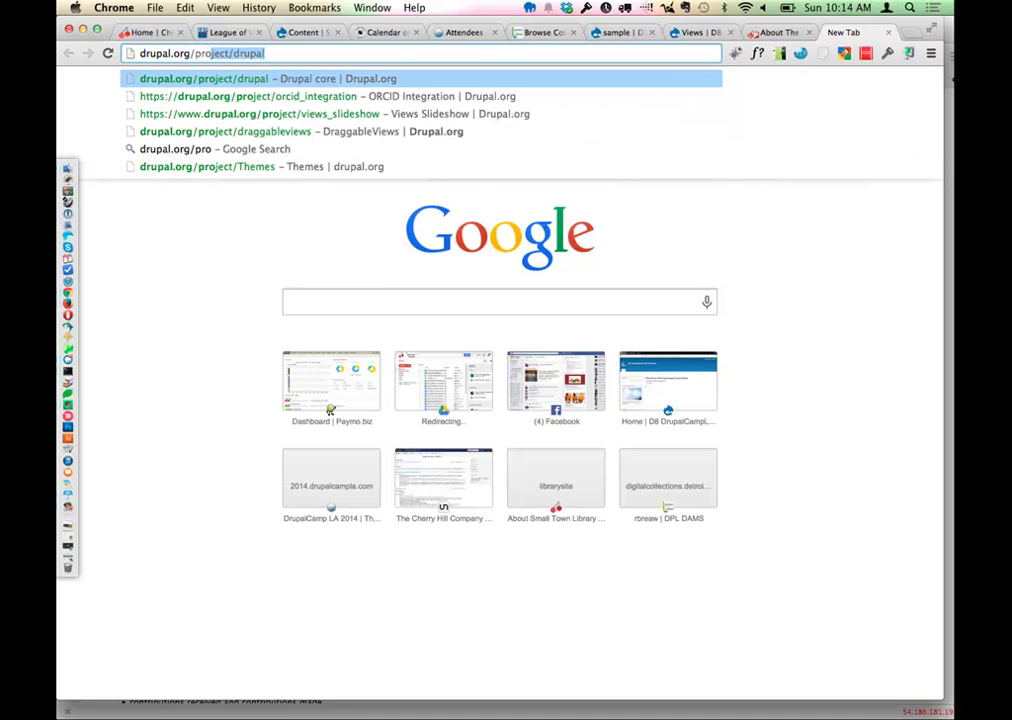
pyautogui.write('ject/views')
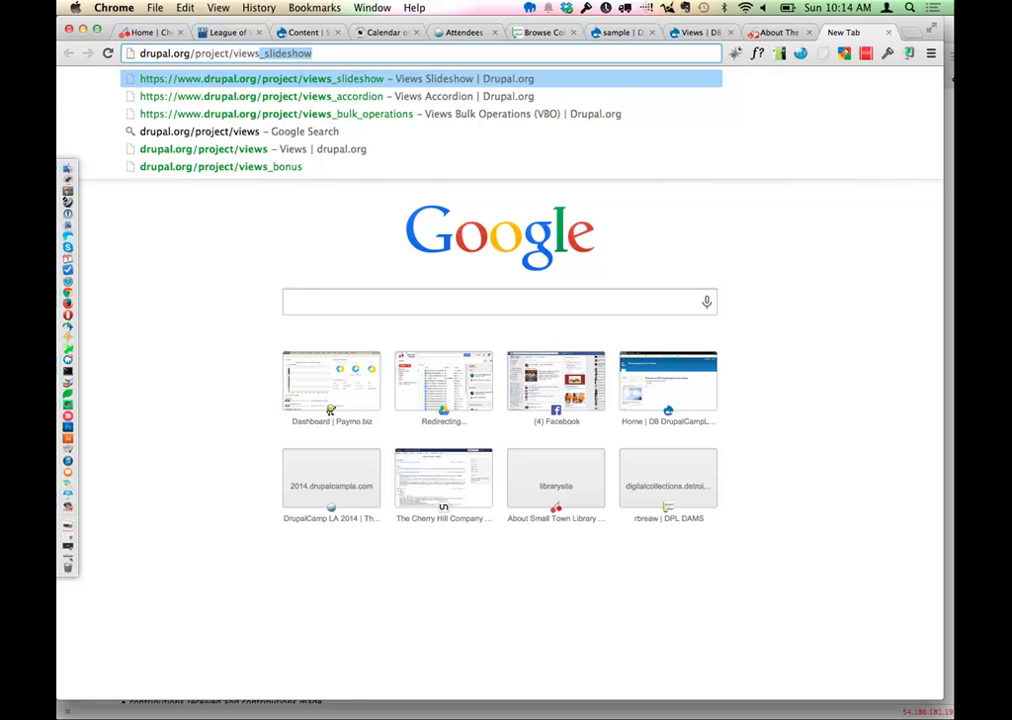
pyautogui.press('Delete')
pyautogui.press('Return')
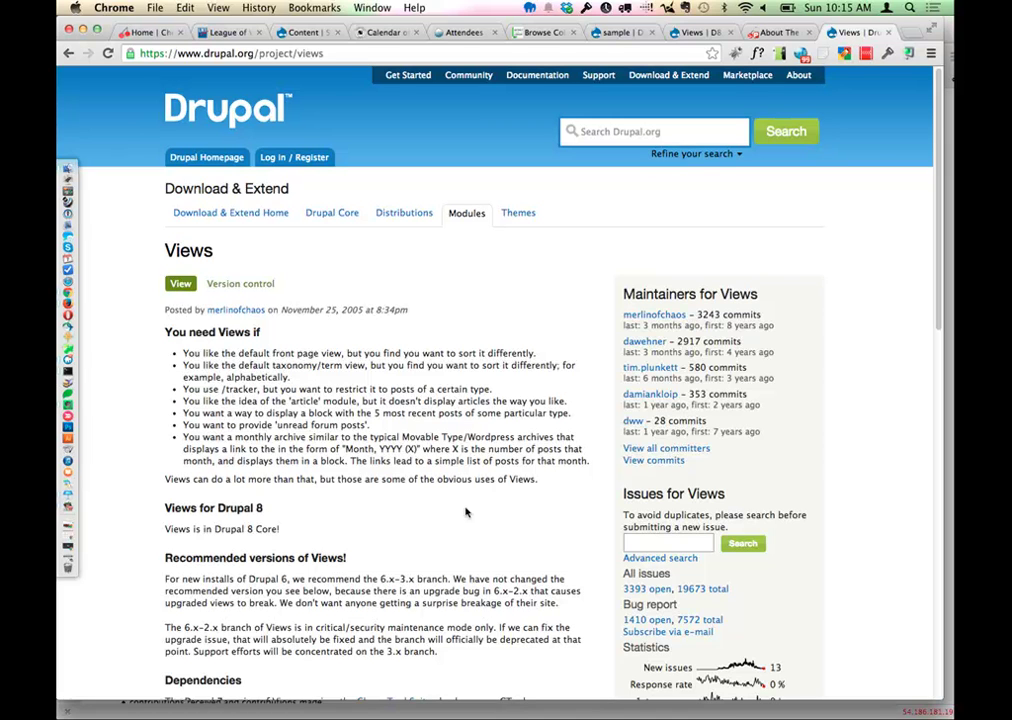
# Step: Review the Views project page down to its recommended and development releases, and back up to its dependencies
pyautogui.scroll(-15, 462, 535)
pyautogui.scroll(-2, 462, 535)
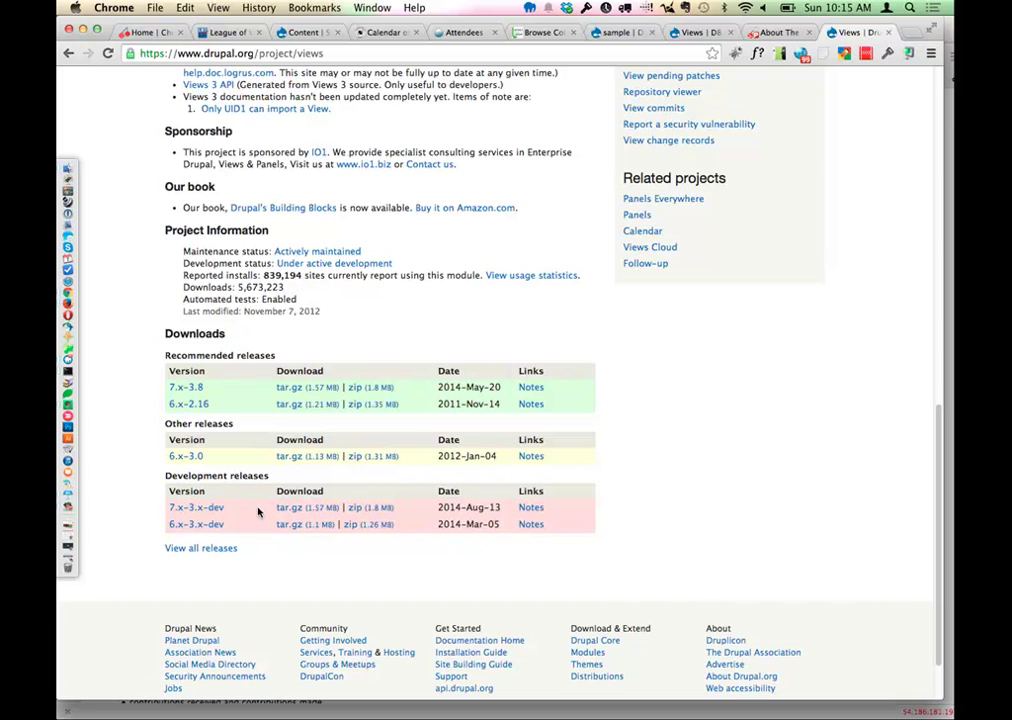
pyautogui.scroll(10, 700, 263)
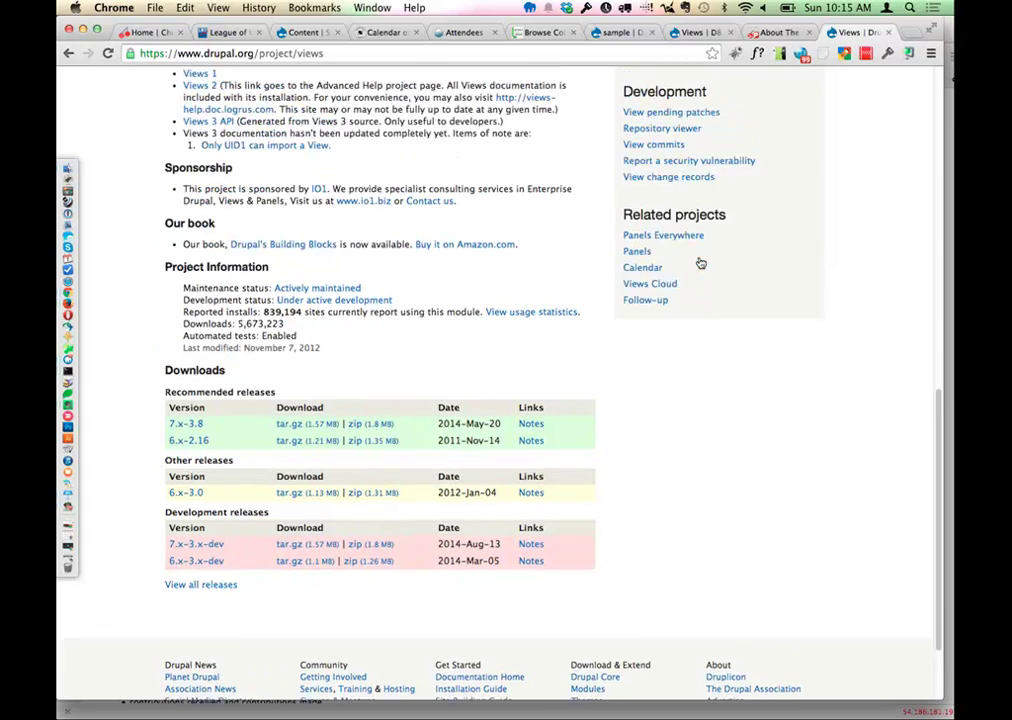
pyautogui.scroll(1, 700, 263)
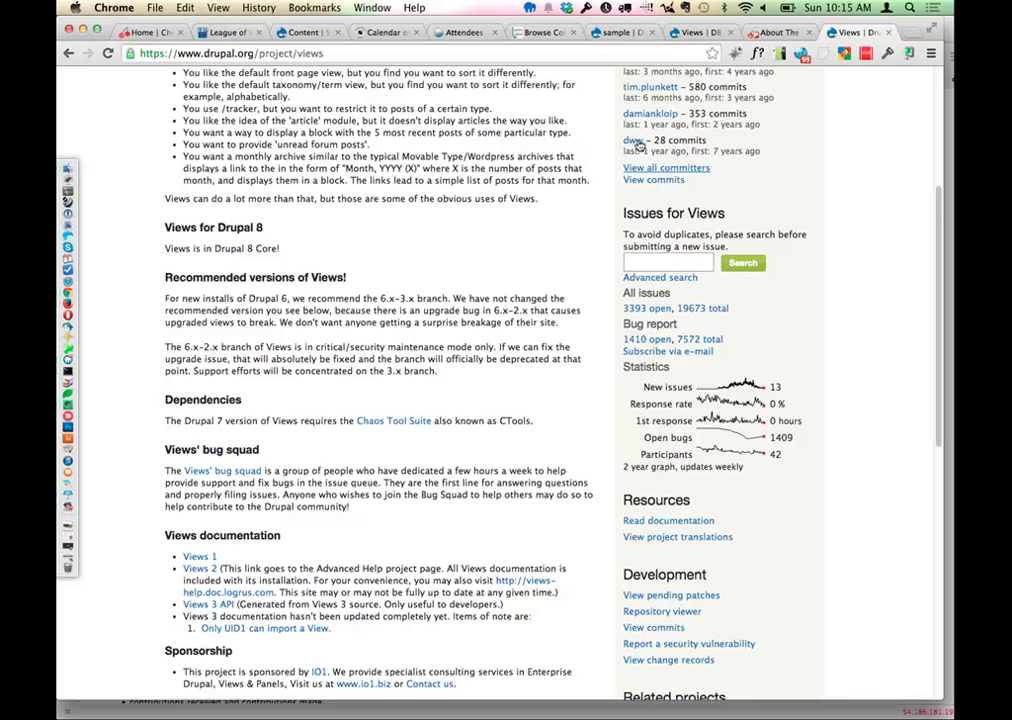
# Step: Open the D7 demo site's module list and examine the entries for Views, its add-on modules and Views UI
pyautogui.click(617, 33)
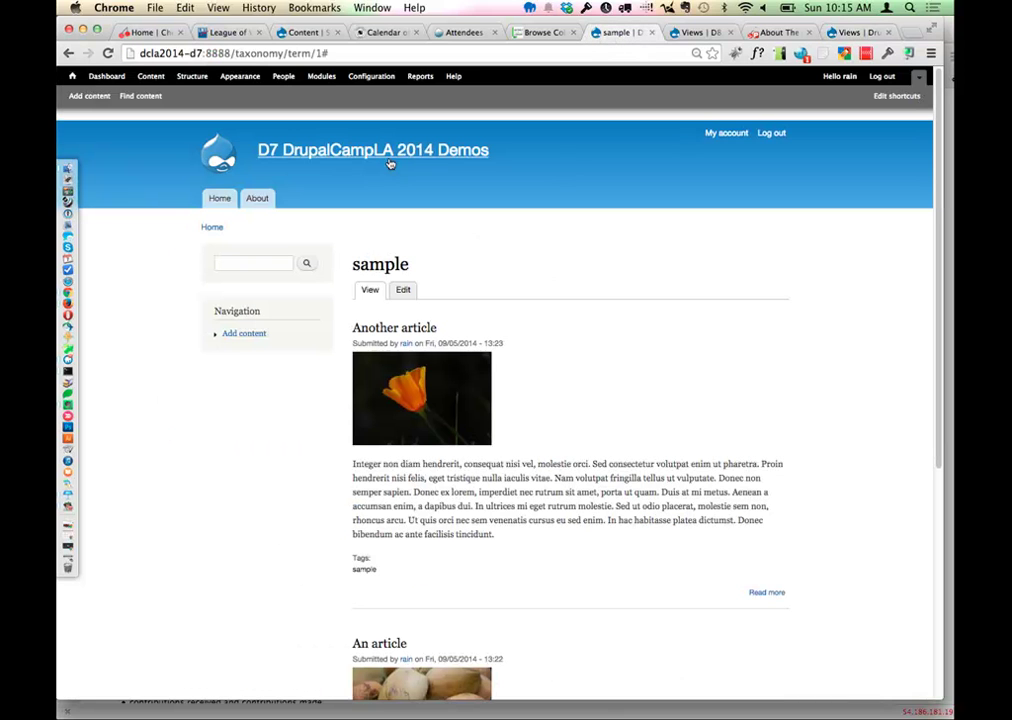
pyautogui.press('super+equal')
pyautogui.press('super+equal')
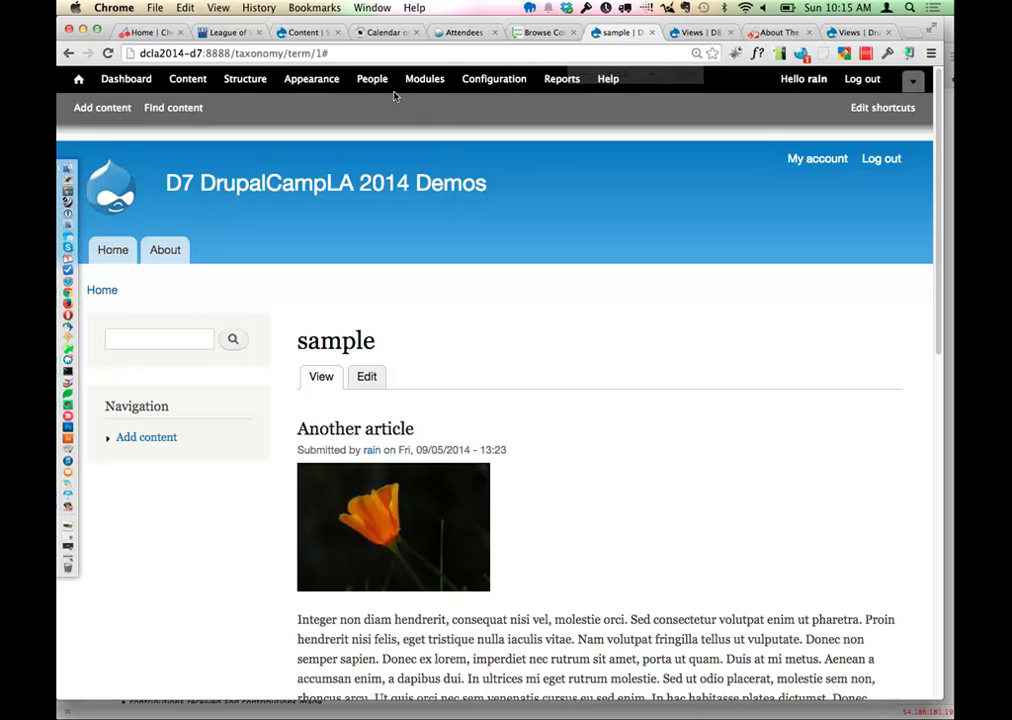
pyautogui.click(436, 80)
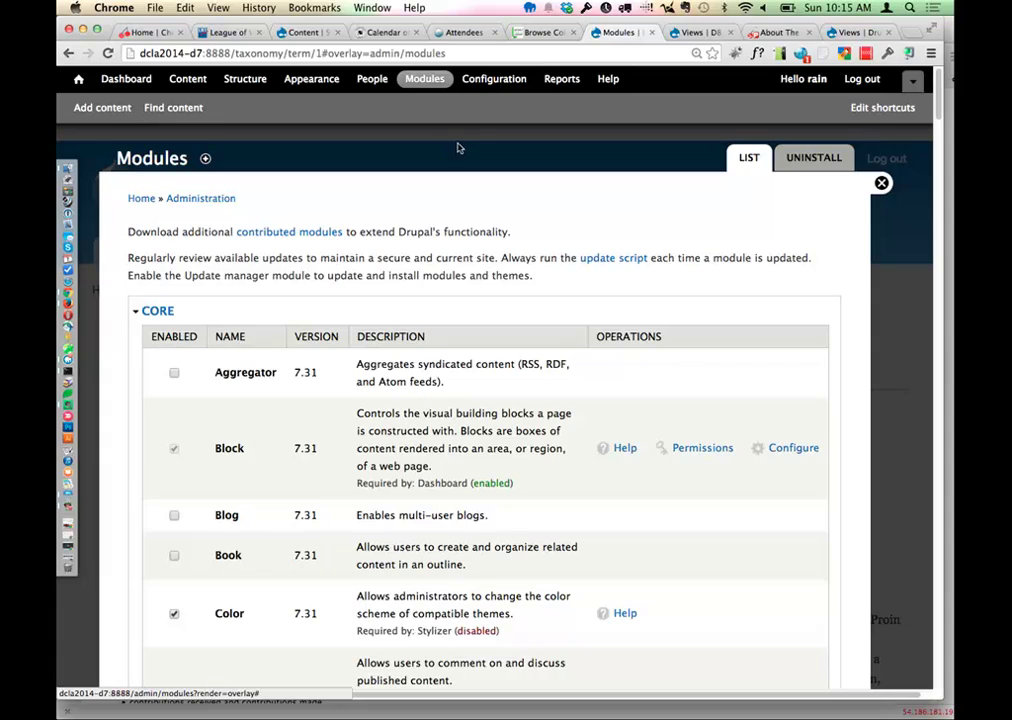
pyautogui.scroll(-15, 413, 391)
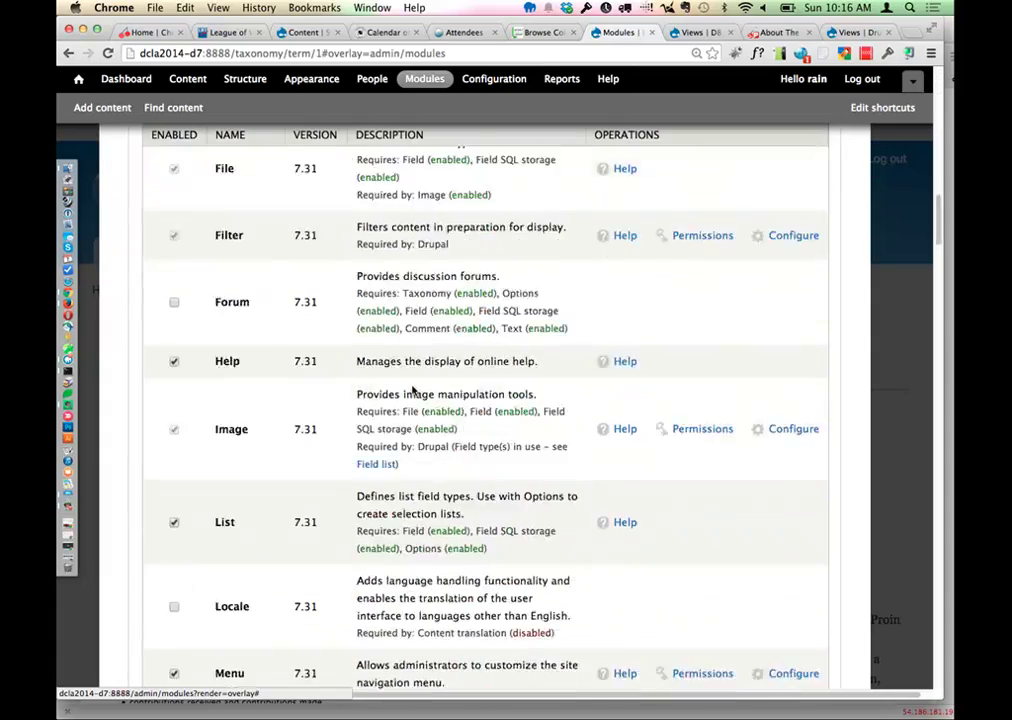
pyautogui.scroll(-20, 413, 391)
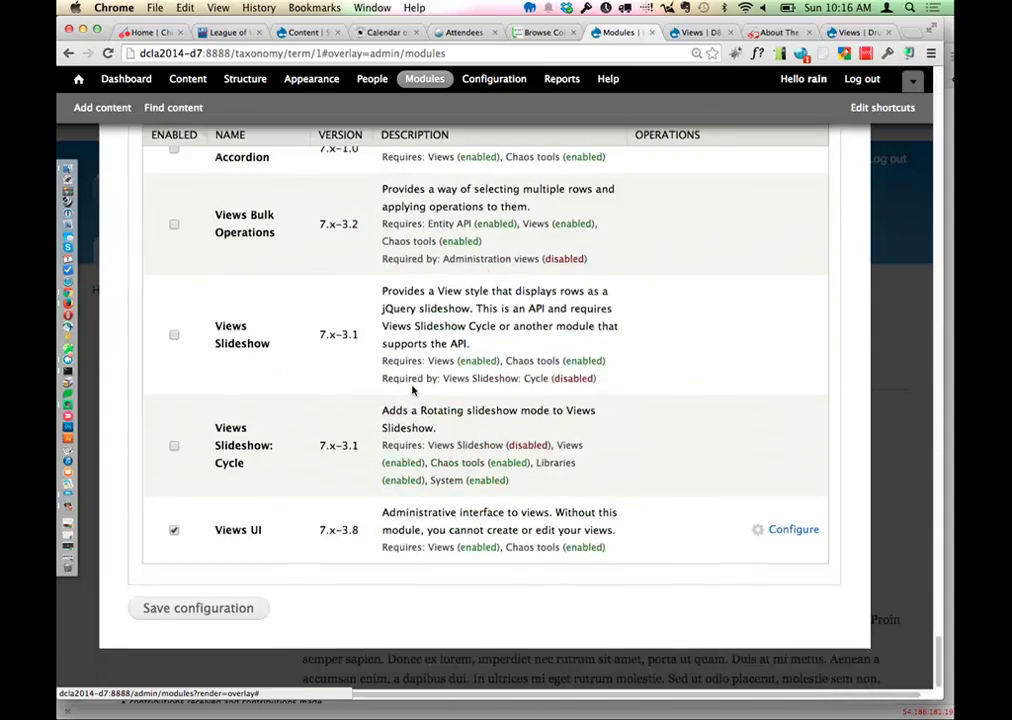
pyautogui.scroll(5, 413, 391)
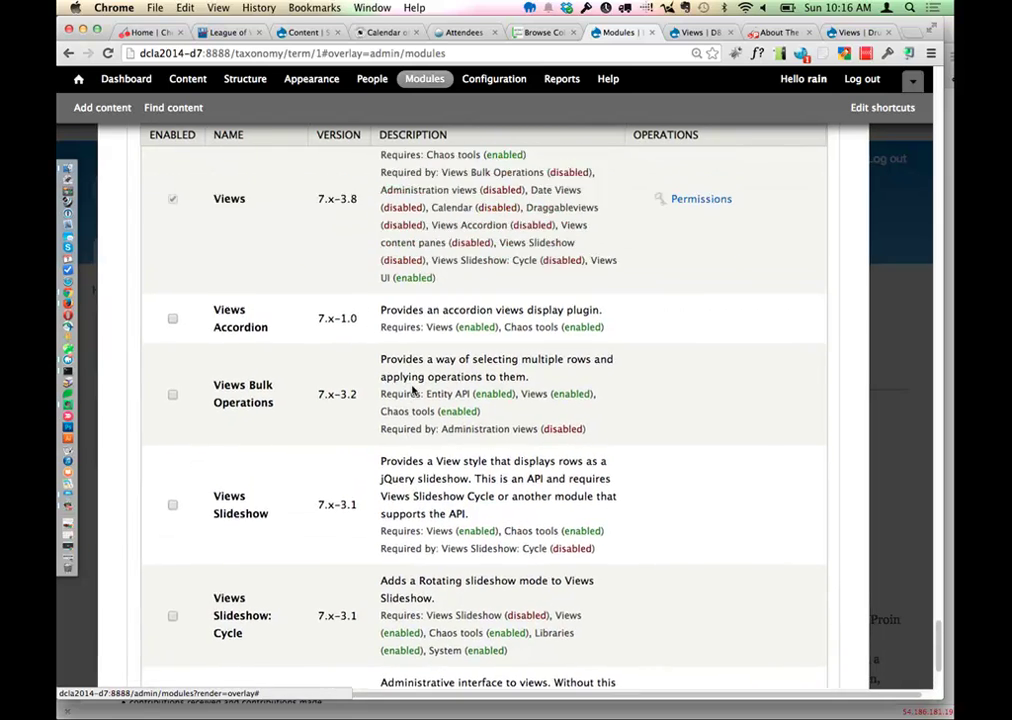
pyautogui.scroll(1, 413, 391)
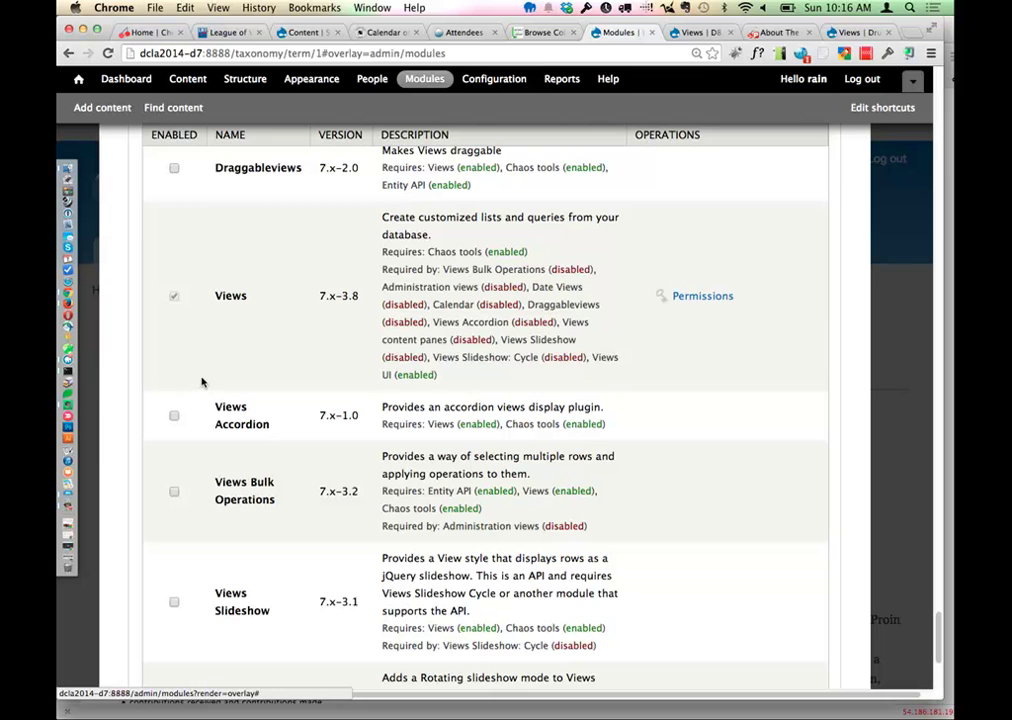
pyautogui.scroll(-5, 195, 385)
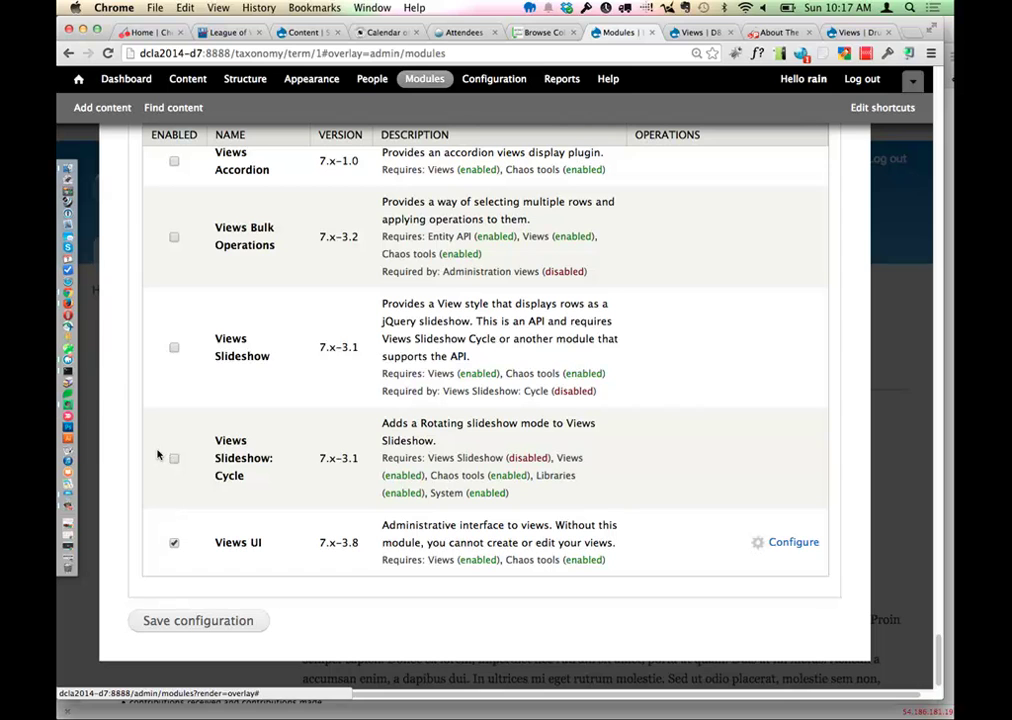
# Step: Open the Structure administration page on both the D7 and D8 demo sites to compare where Views is found
pyautogui.click(245, 79)
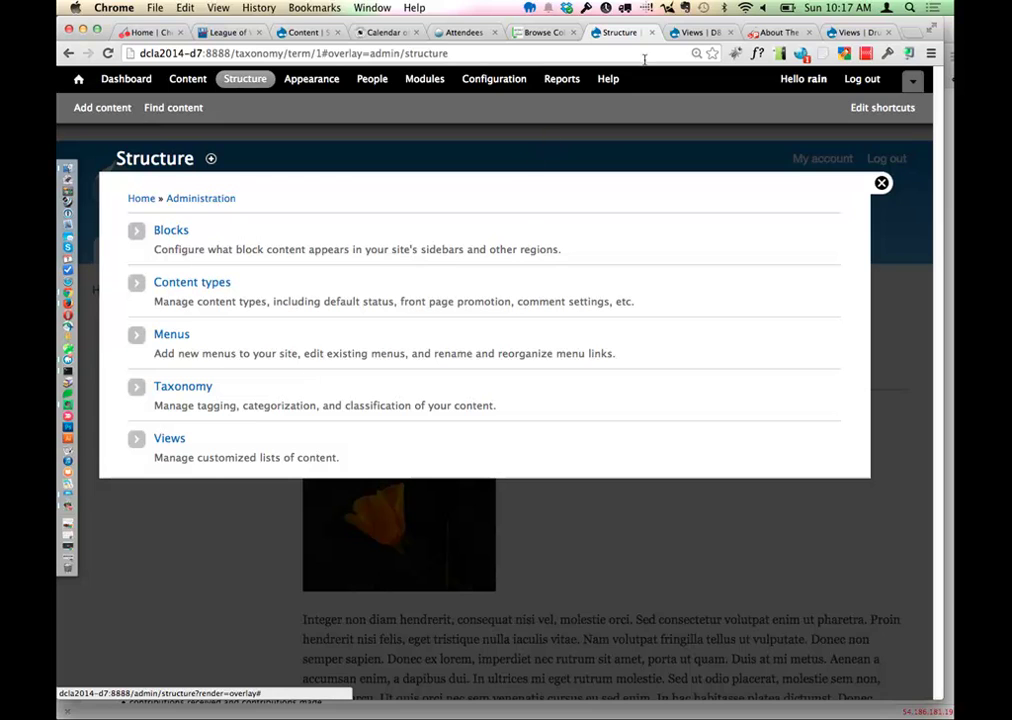
pyautogui.hotkey('ctrl', 'Tab')
pyautogui.click(169, 108)
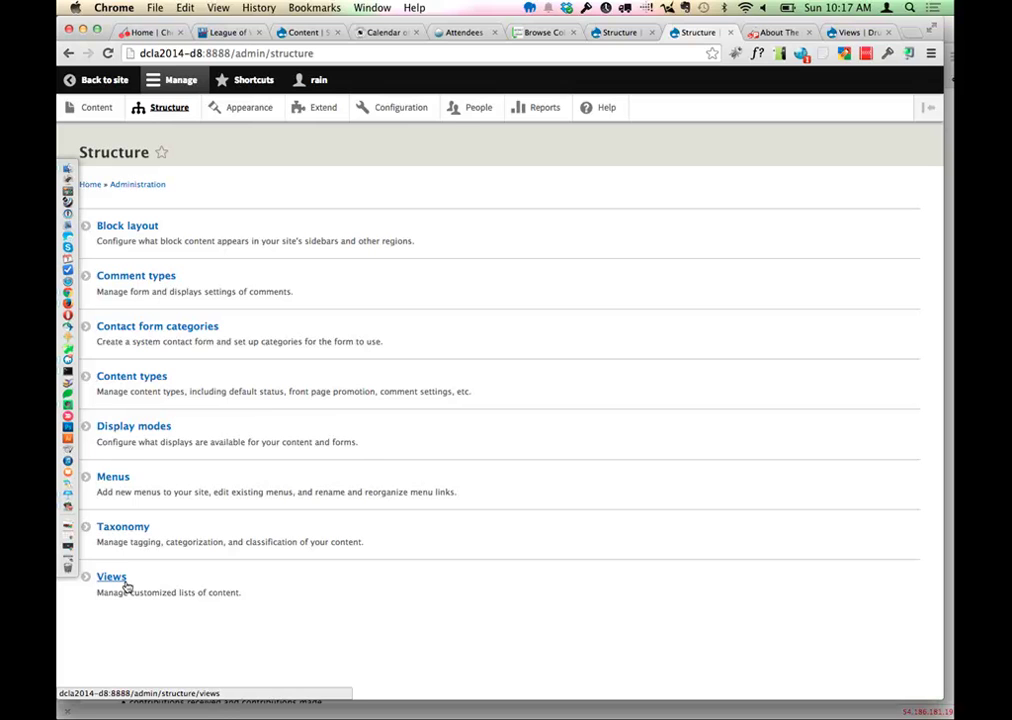
# Step: Open the D7 demo site's Views list and examine the existing demo and administration views
pyautogui.click(628, 33)
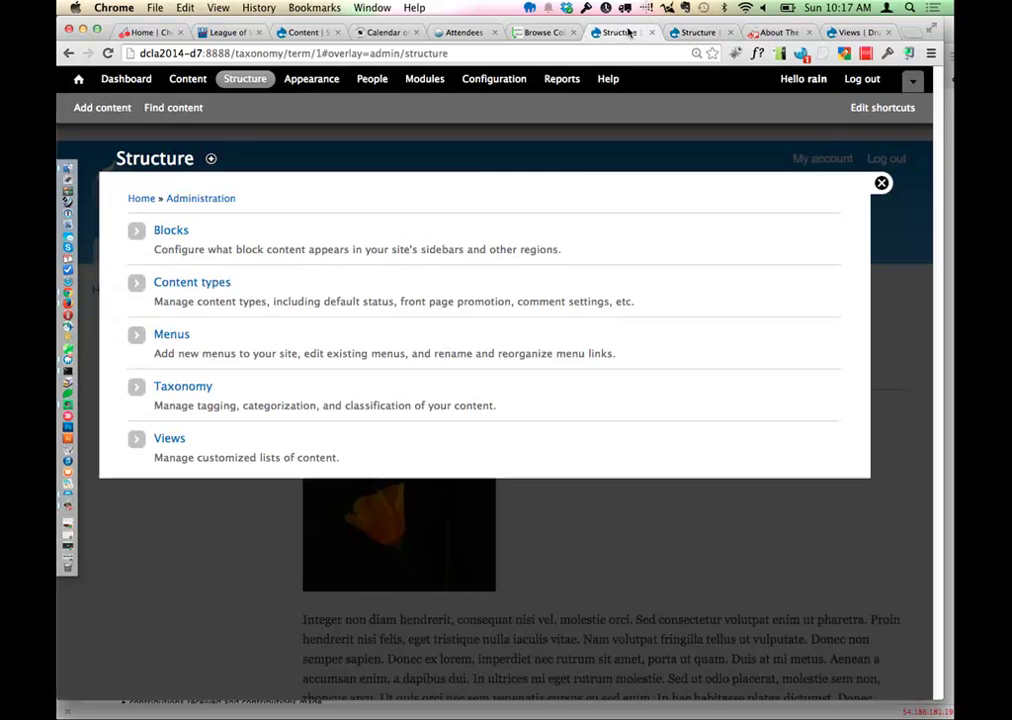
pyautogui.click(172, 440)
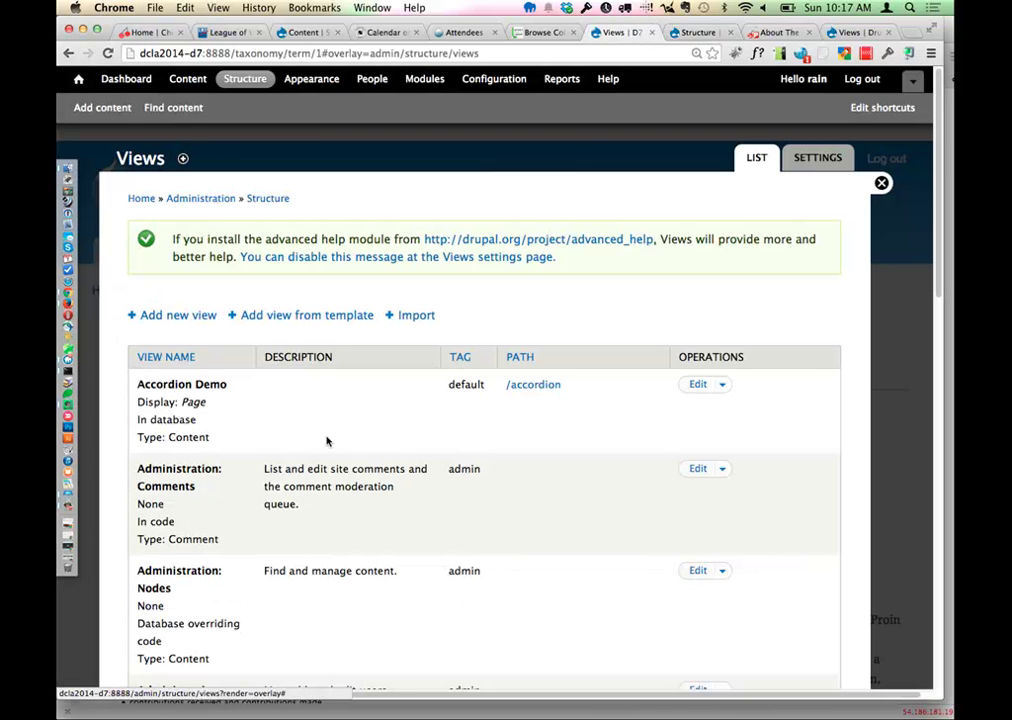
pyautogui.scroll(-5, 326, 441)
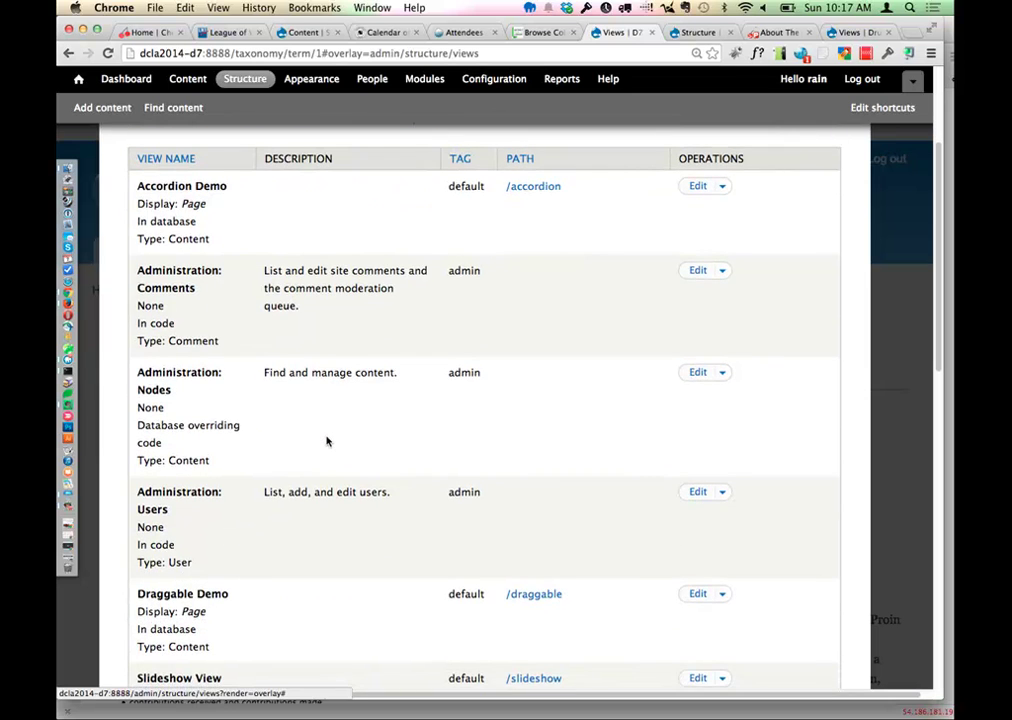
pyautogui.scroll(-3, 326, 441)
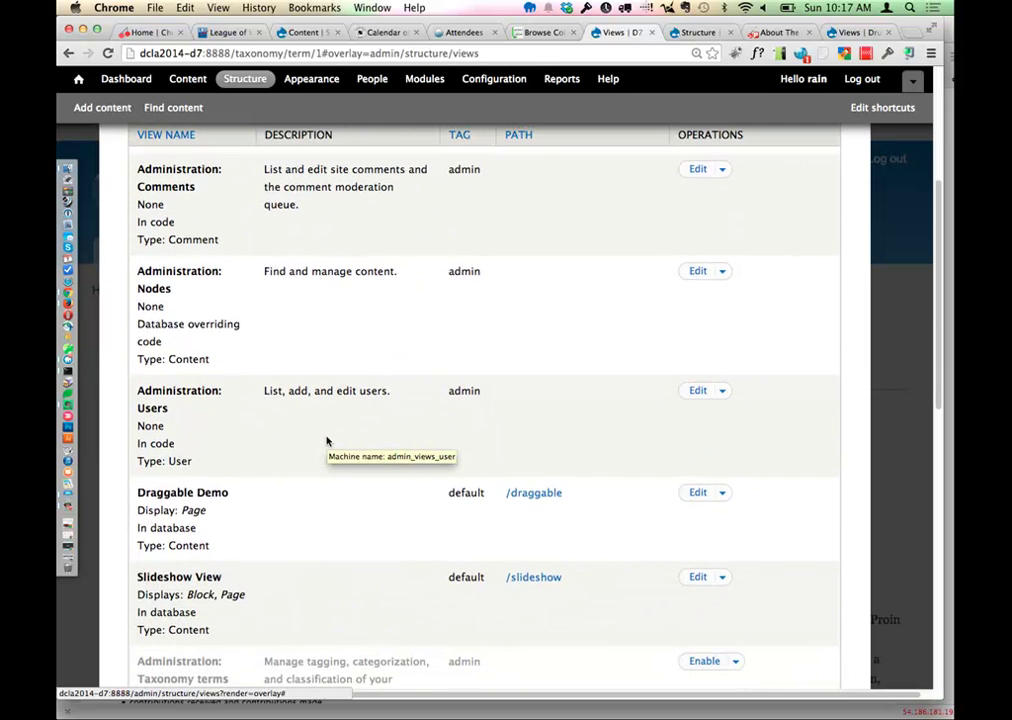
pyautogui.scroll(4, 326, 441)
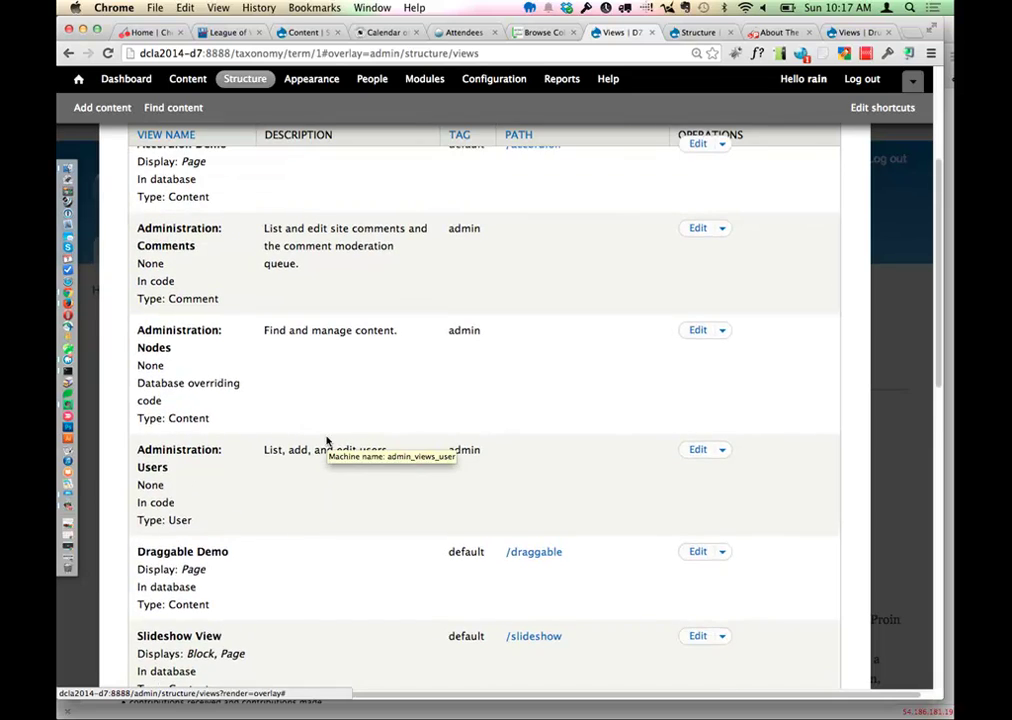
pyautogui.scroll(1, 326, 441)
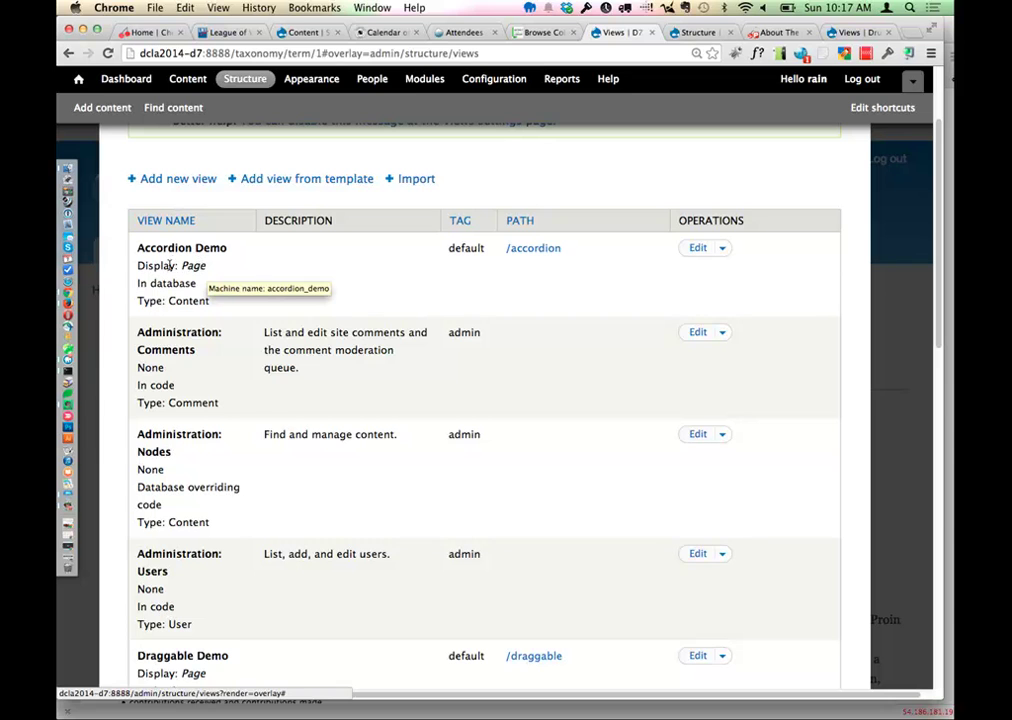
pyautogui.scroll(-3, 236, 360)
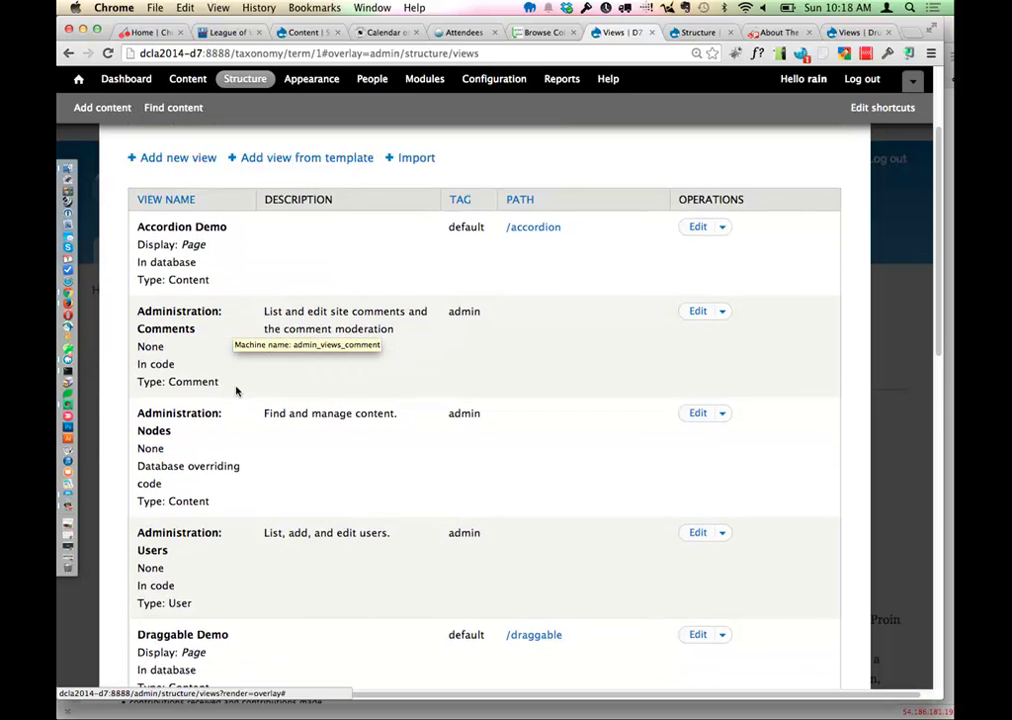
# Step: Review the D7 Views list down to the disabled default views, then display the operations available for the Accordion Demo view
pyautogui.scroll(-1, 236, 390)
pyautogui.scroll(-2, 236, 390)
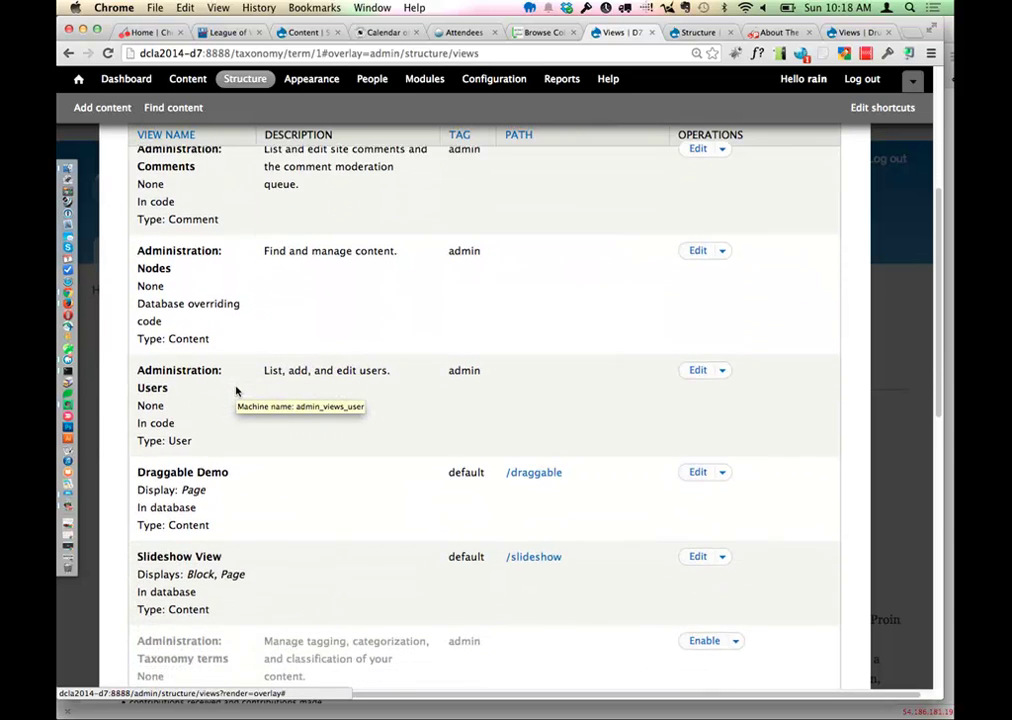
pyautogui.scroll(-5, 160, 362)
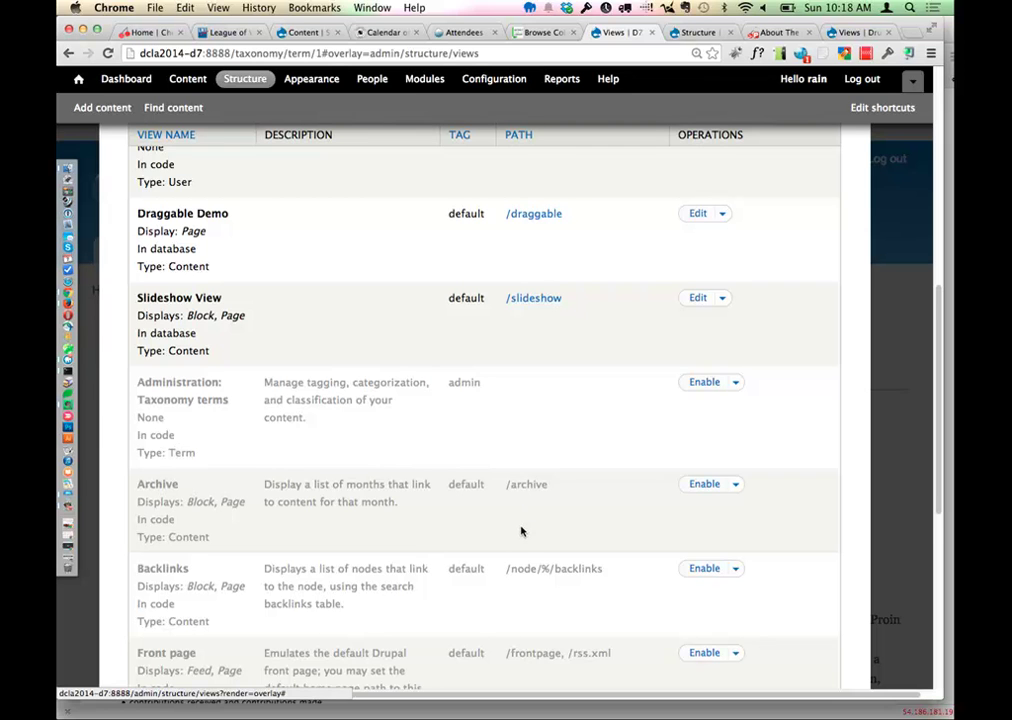
pyautogui.scroll(-5, 520, 531)
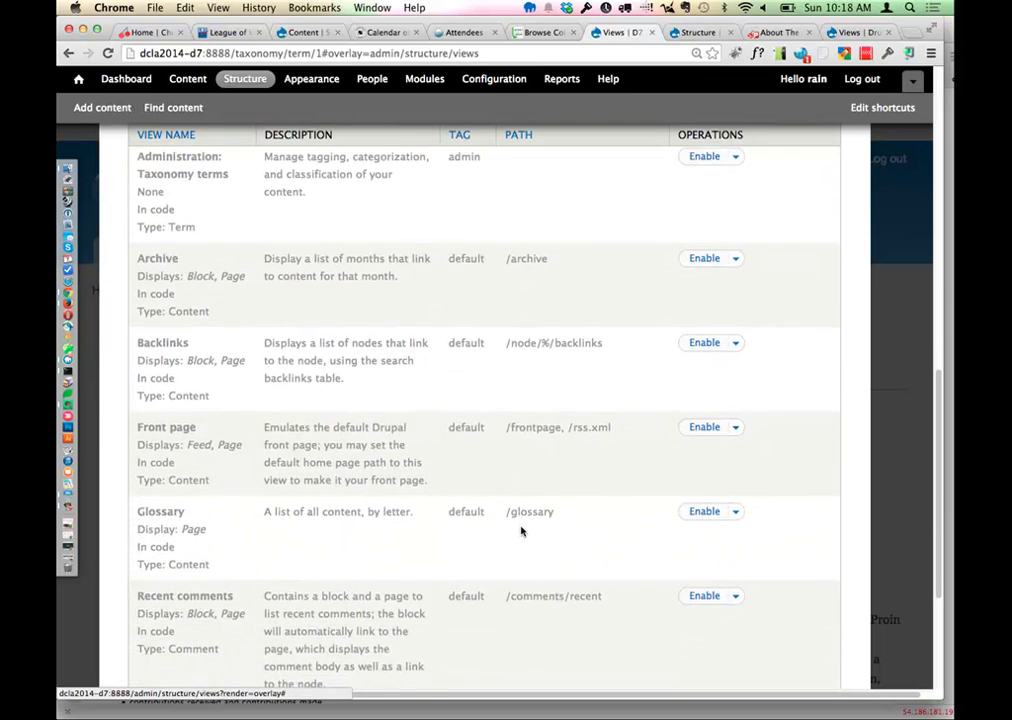
pyautogui.scroll(-3, 520, 531)
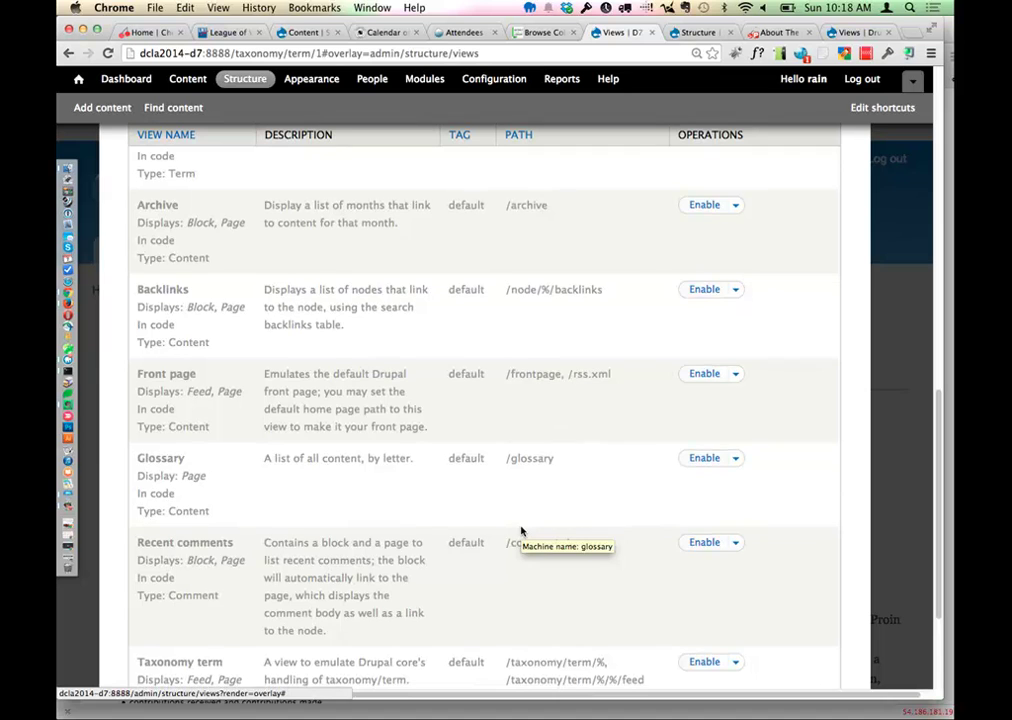
pyautogui.scroll(-2, 520, 531)
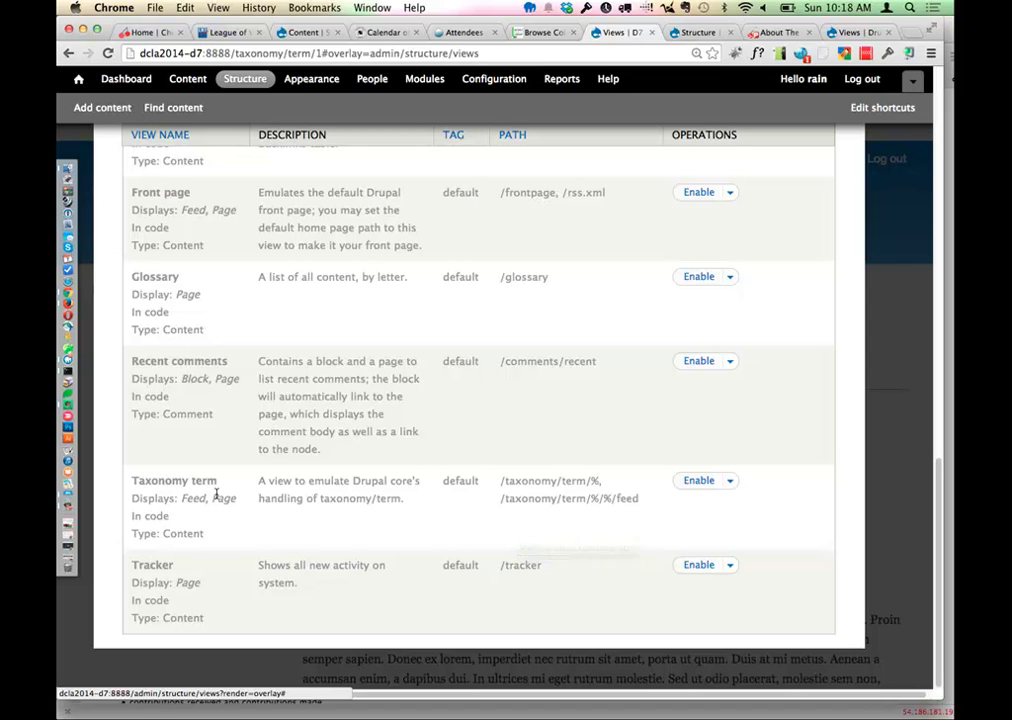
pyautogui.scroll(8, 272, 483)
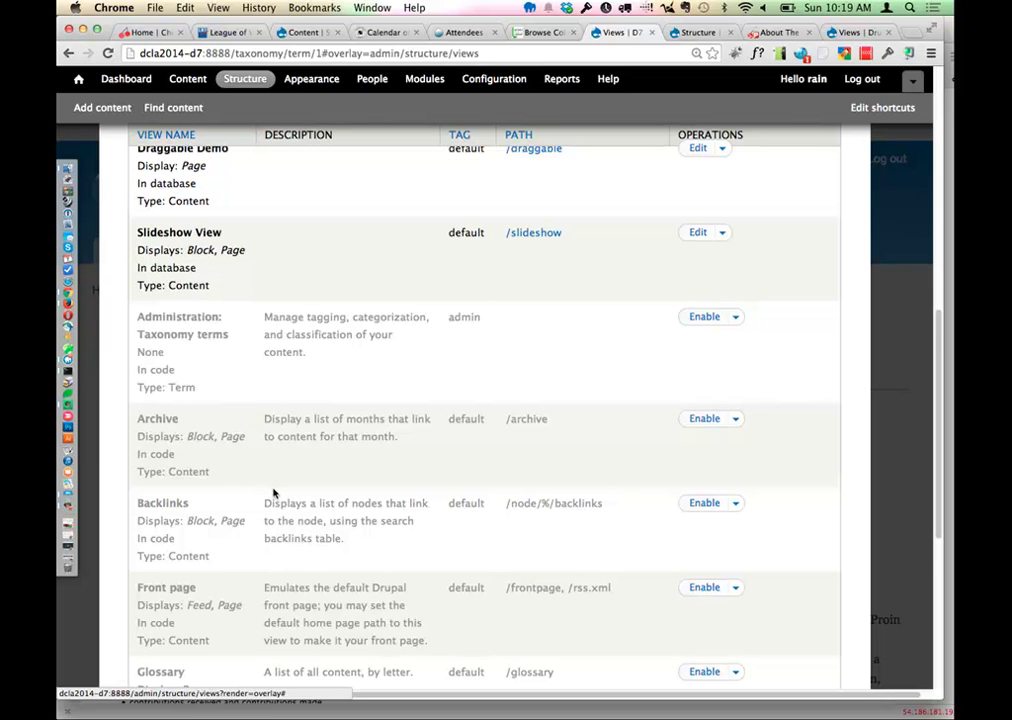
pyautogui.scroll(-1, 273, 492)
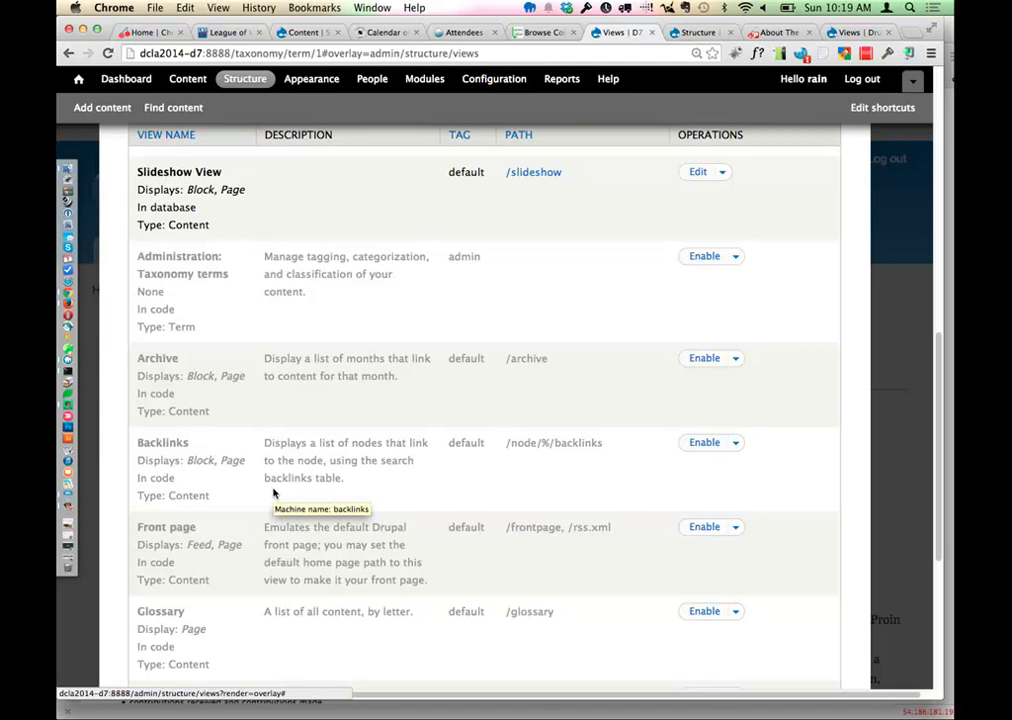
pyautogui.scroll(10, 273, 492)
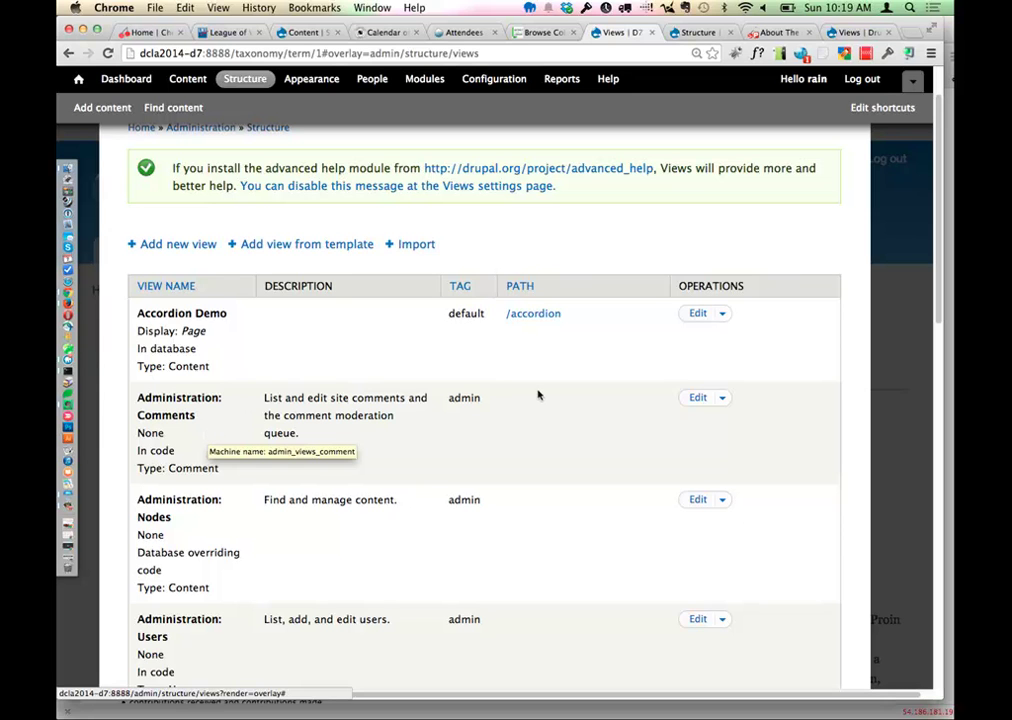
pyautogui.click(722, 316)
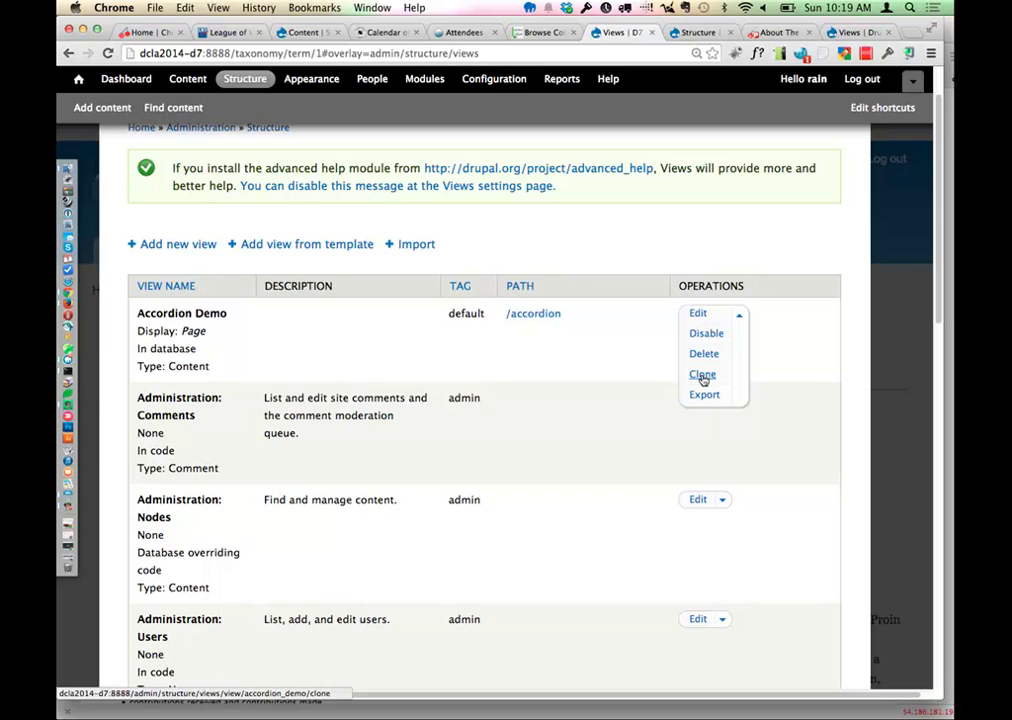
# Step: Start adding a new view and examine the form's name, content source, page and block settings
pyautogui.click(158, 250)
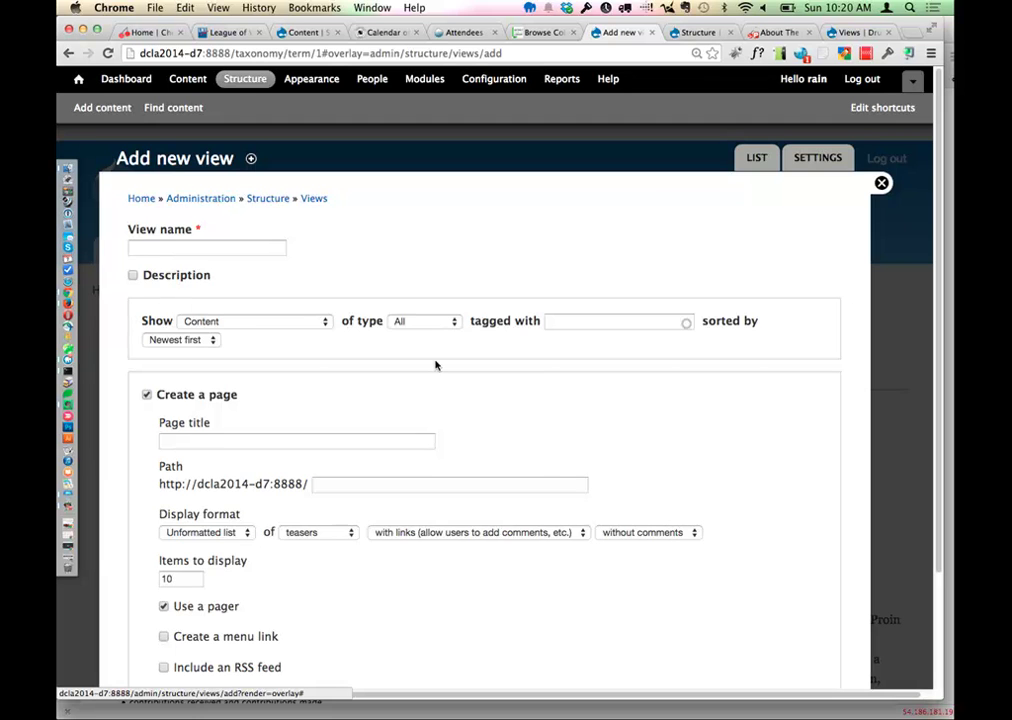
pyautogui.scroll(-3, 436, 364)
pyautogui.scroll(3, 436, 364)
pyautogui.scroll(-3, 468, 357)
pyautogui.scroll(2, 468, 357)
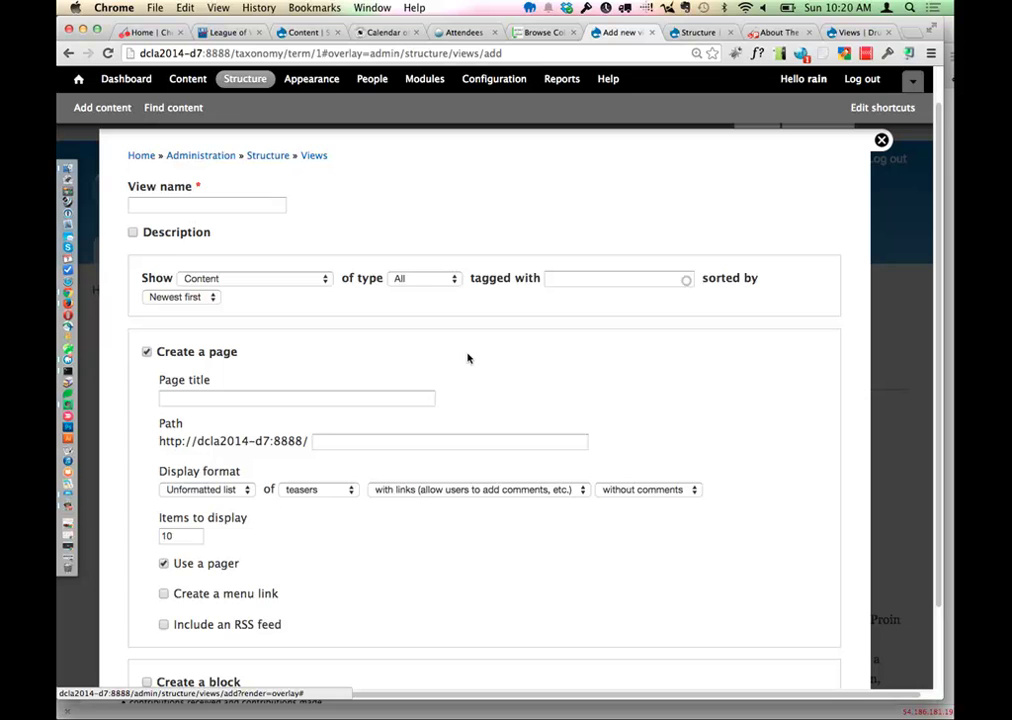
pyautogui.scroll(-1, 381, 470)
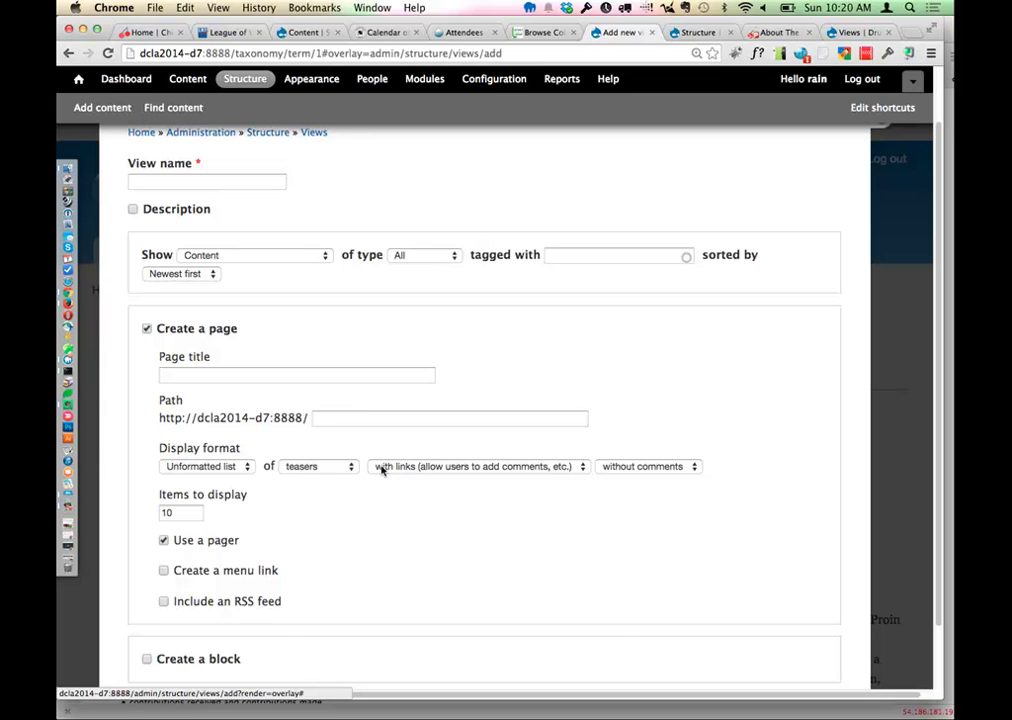
pyautogui.scroll(3, 381, 470)
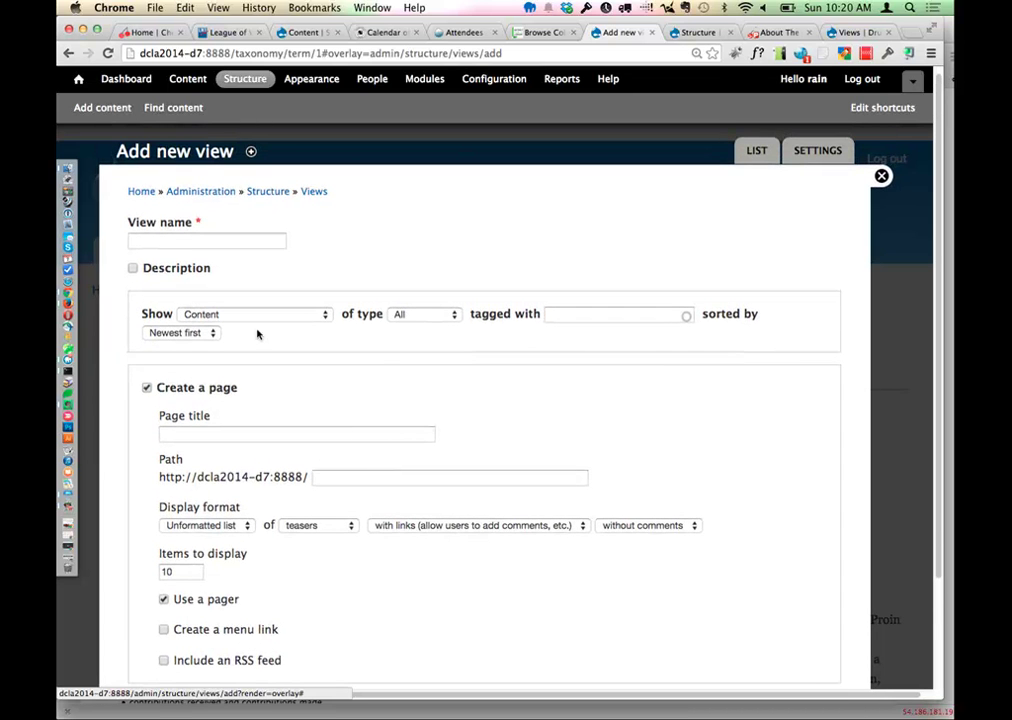
pyautogui.click(203, 238)
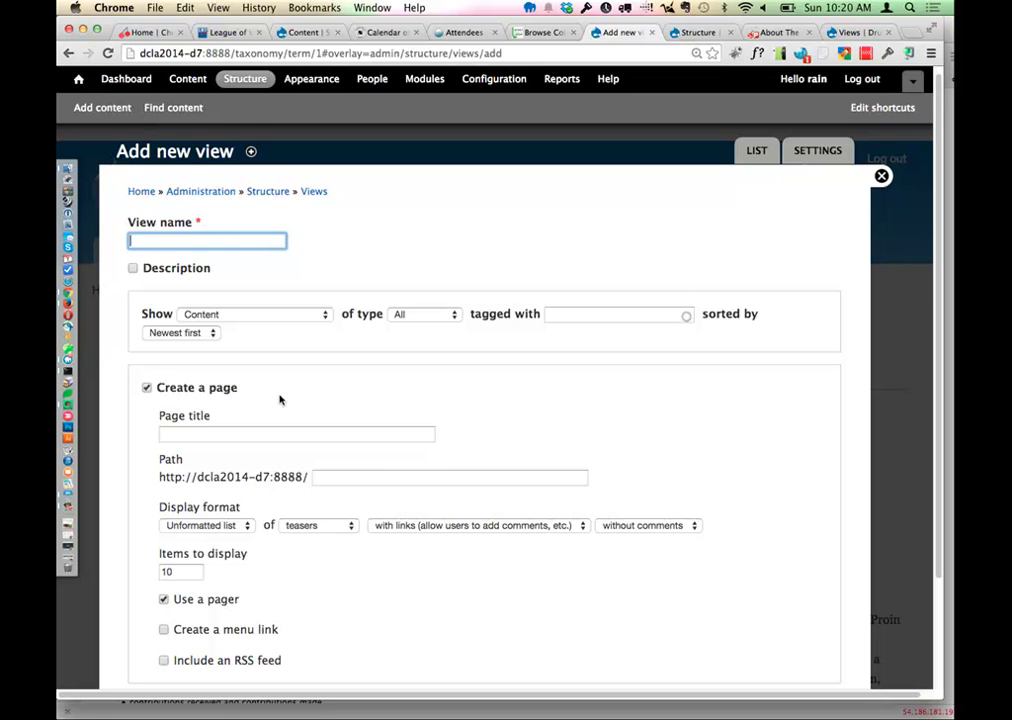
pyautogui.scroll(-3, 330, 470)
pyautogui.scroll(3, 330, 470)
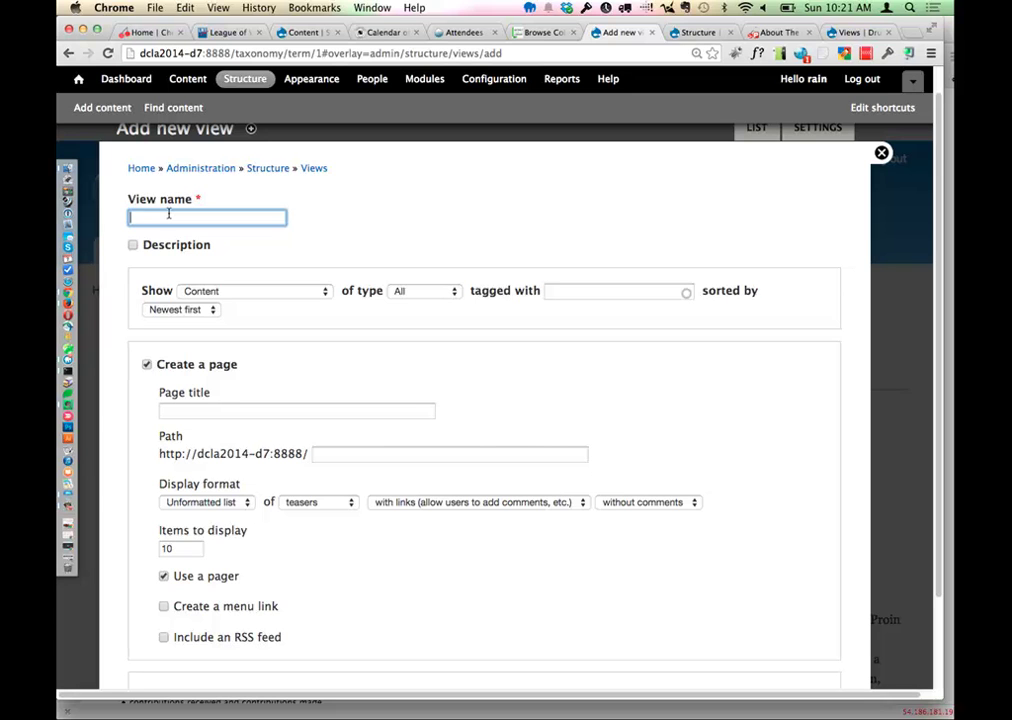
pyautogui.press('super+f')
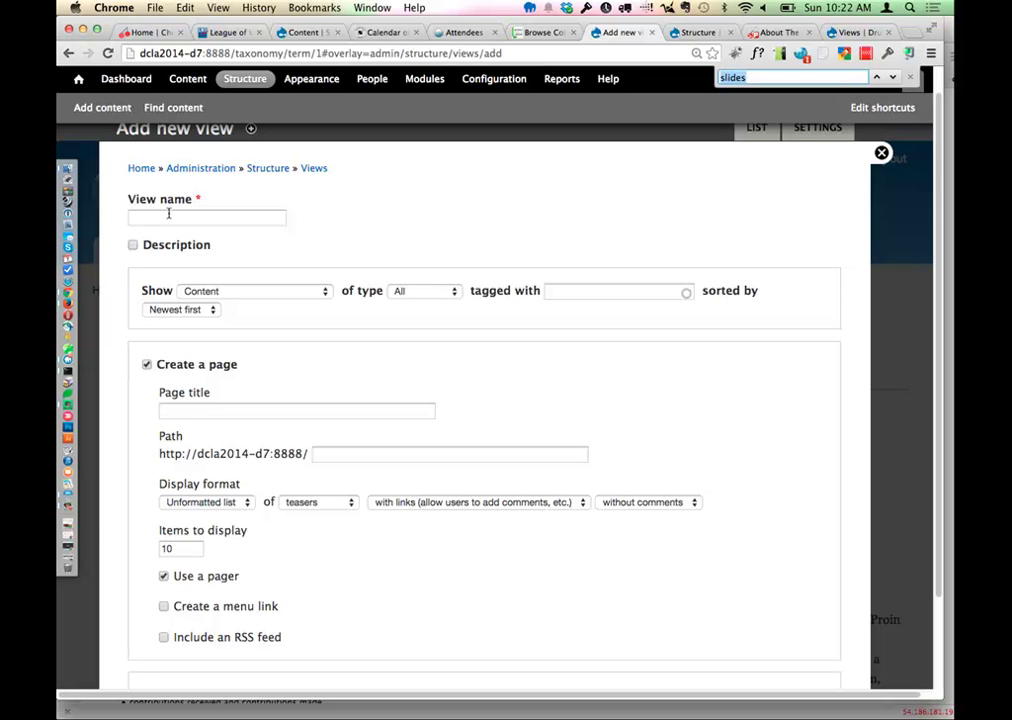
pyautogui.click(148, 220)
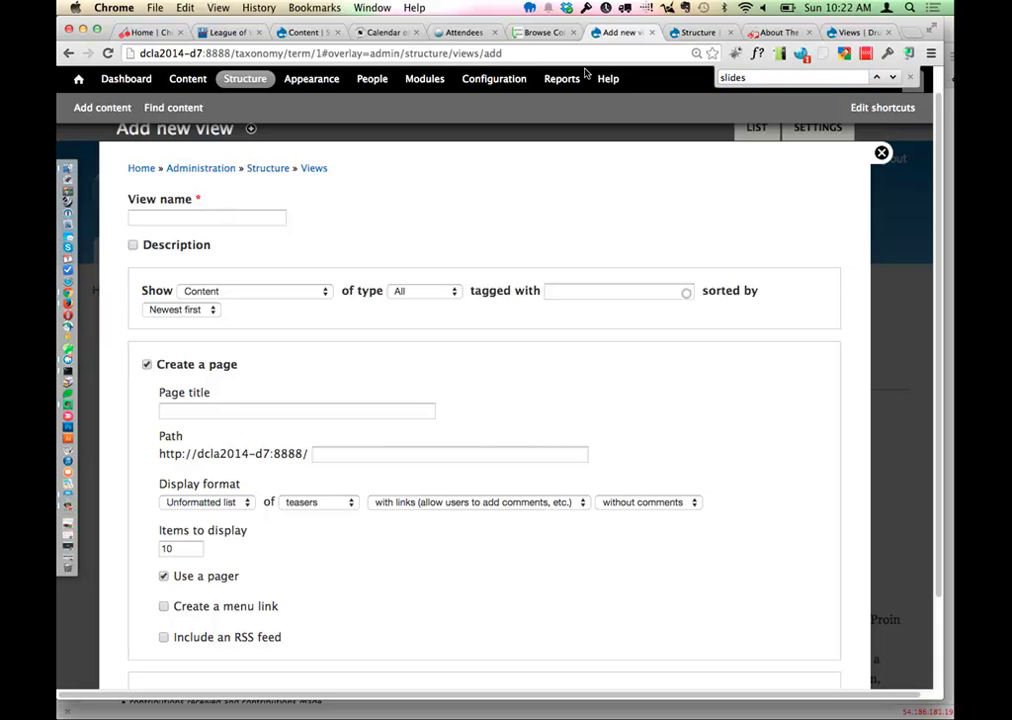
pyautogui.press('Escape')
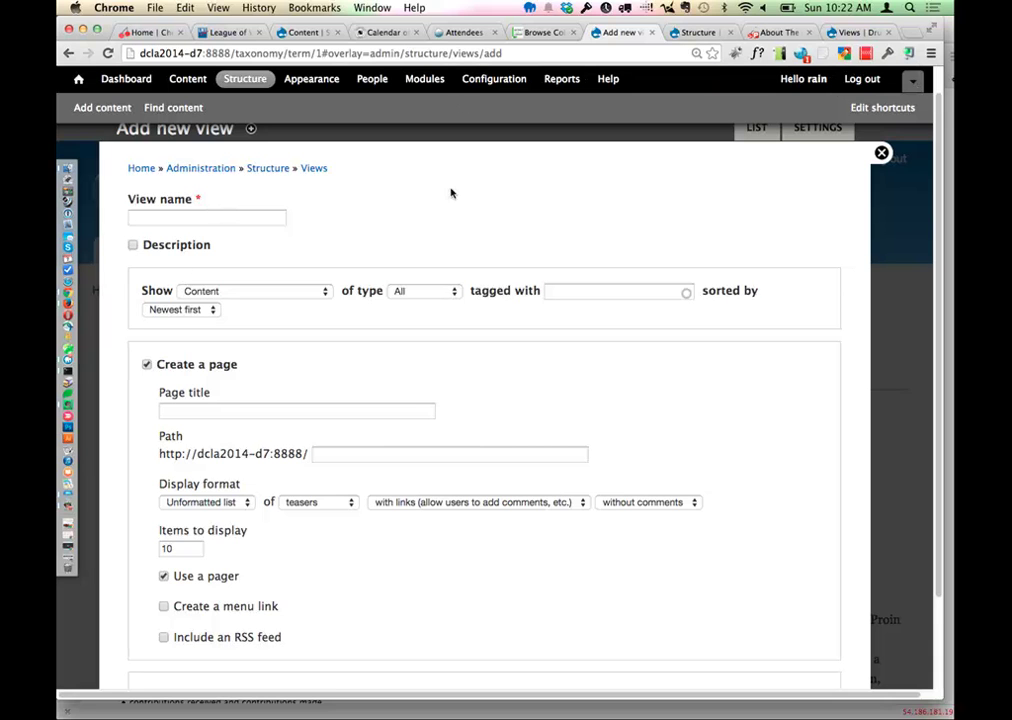
# Step: Name the new view "Drupalcamp Demo View"
pyautogui.click(219, 218)
pyautogui.write('Dr')
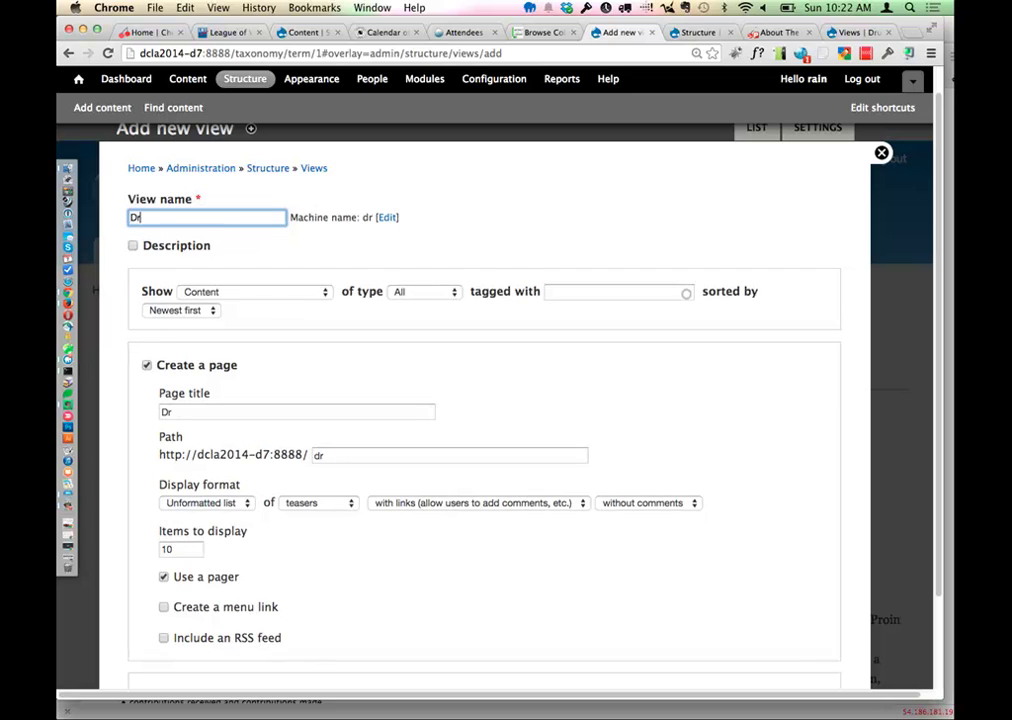
pyautogui.write('upal')
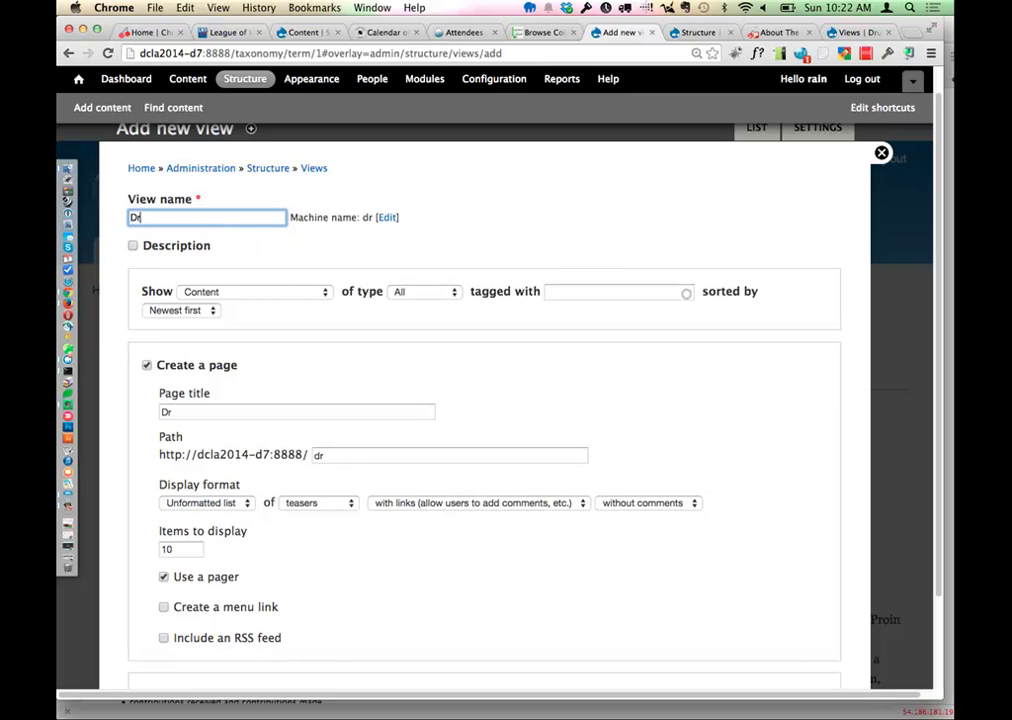
pyautogui.write('upal')
pyautogui.write('ca')
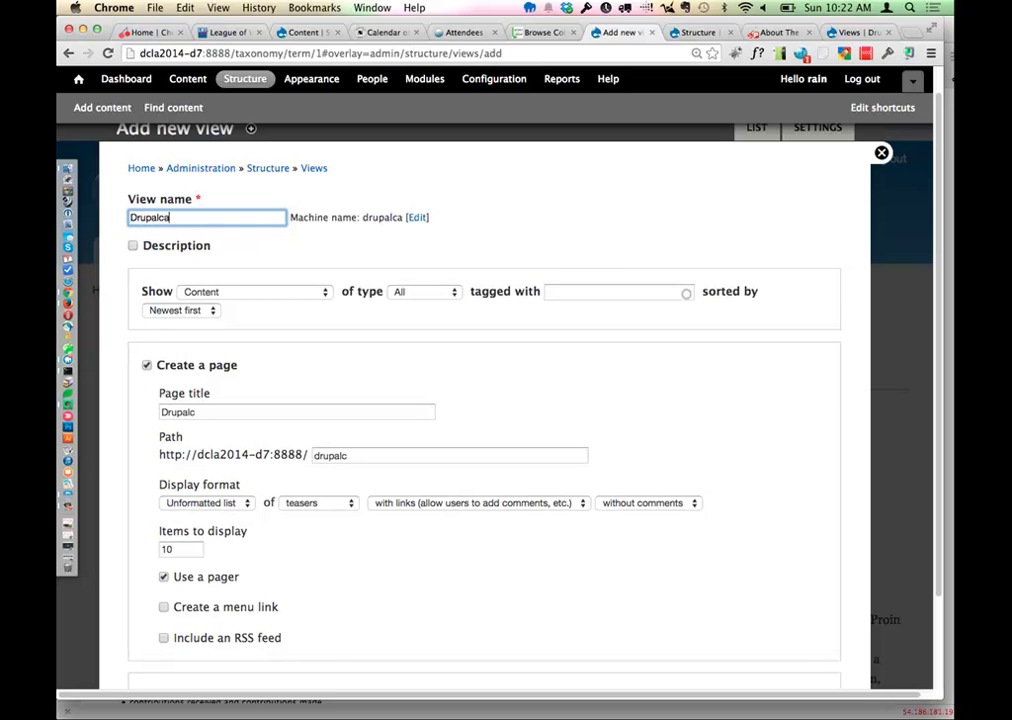
pyautogui.write('mp Demo View')
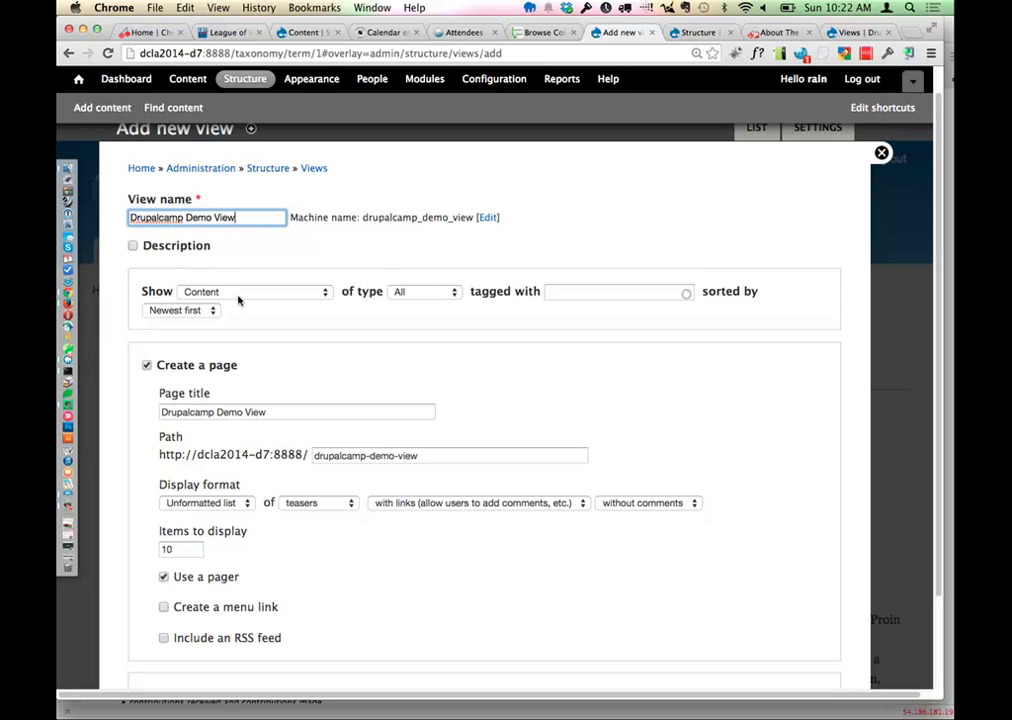
# Step: Highlight the machine name generated beside the view name and enlarge the page to examine it
pyautogui.moveTo(290, 217); pyautogui.dragTo(472, 217)
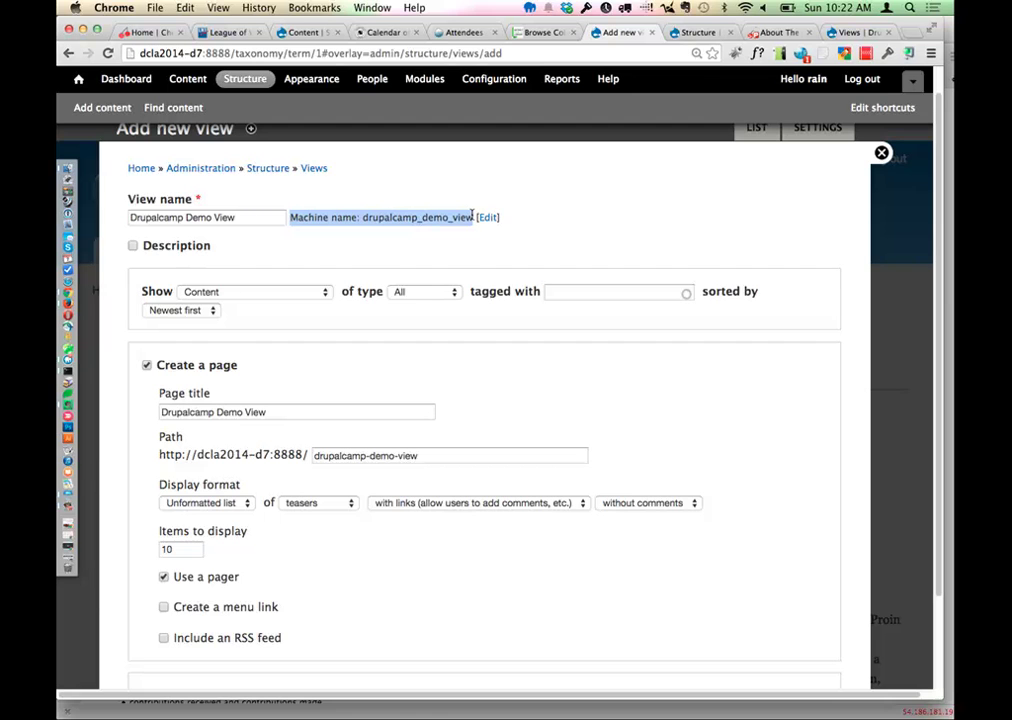
pyautogui.press('super+equal')
pyautogui.press('super+equal')
pyautogui.press('super+equal')
pyautogui.press('super+equal')
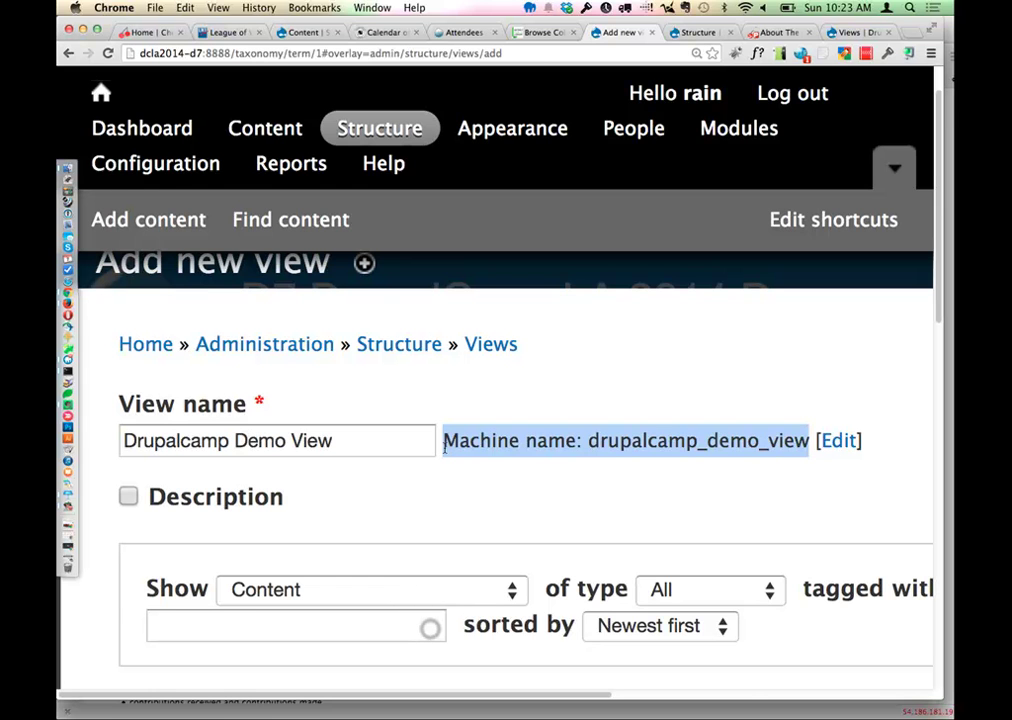
pyautogui.press('super+minus')
pyautogui.press('super+minus')
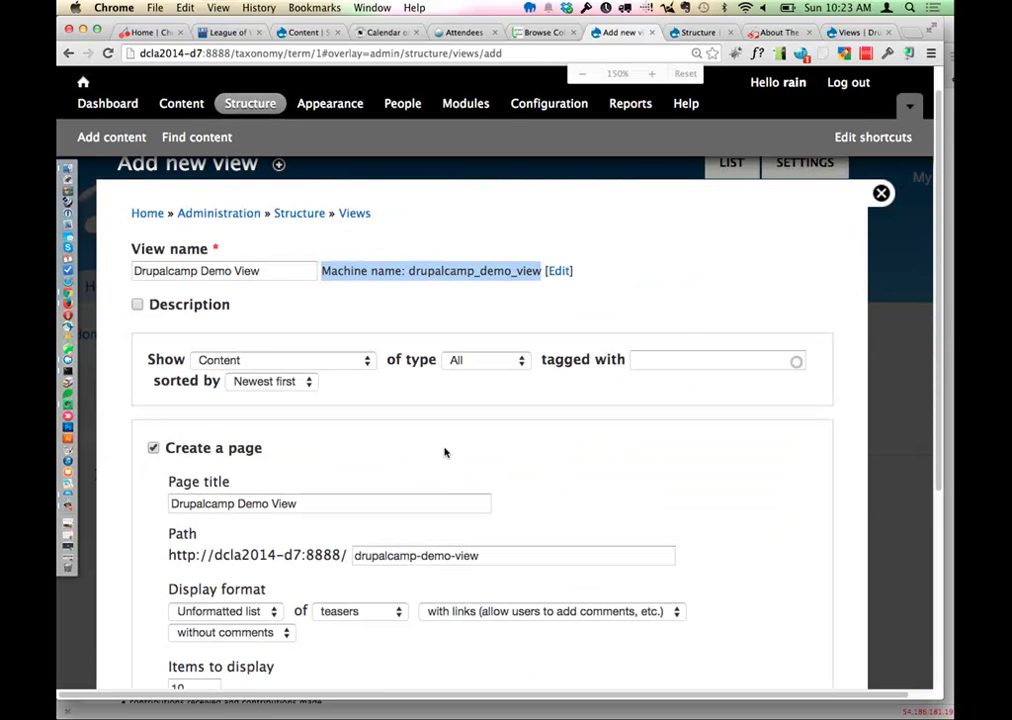
# Step: Try out the new view's optional description field and turn it off again
pyautogui.click(158, 304)
pyautogui.click(195, 308)
pyautogui.click(195, 308)
pyautogui.moveTo(256, 270); pyautogui.dragTo(172, 250)
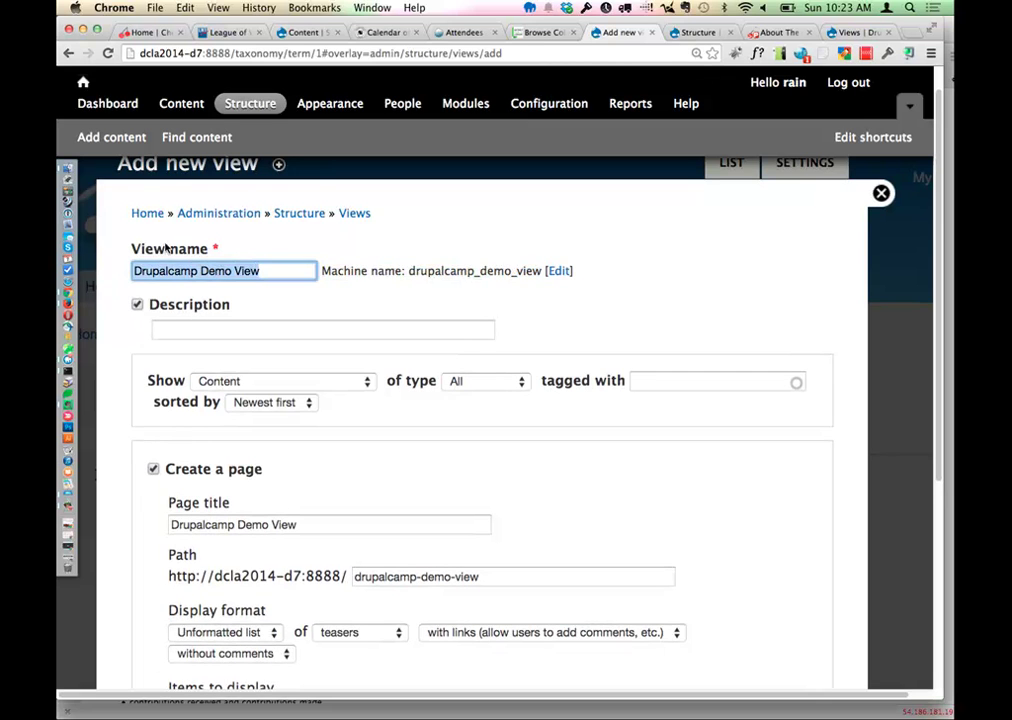
pyautogui.click(138, 305)
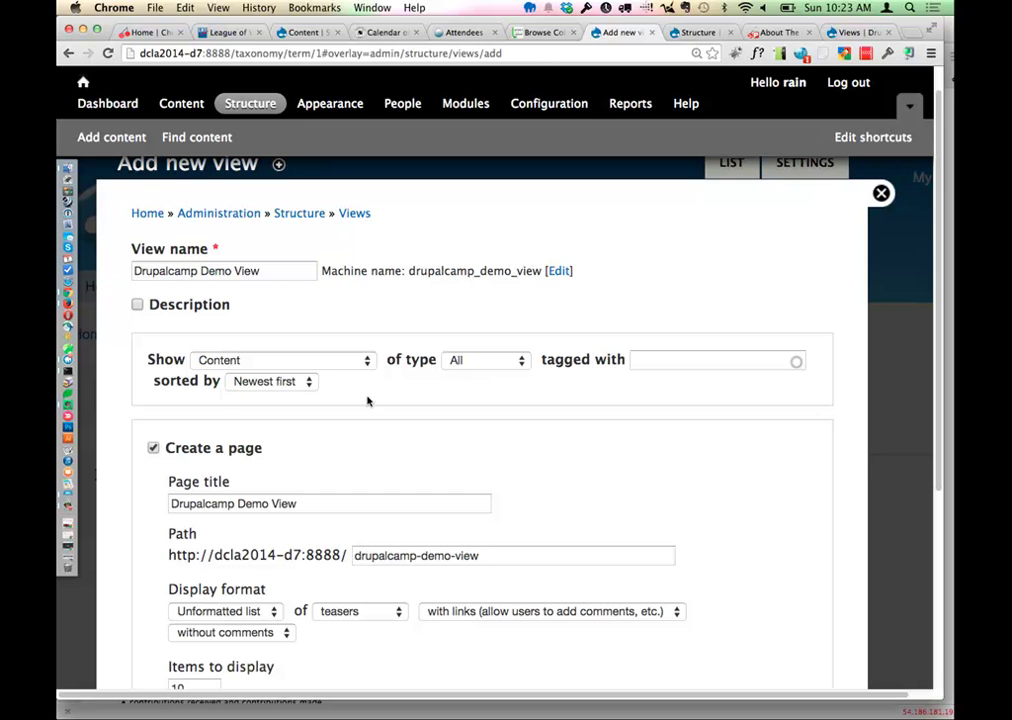
# Step: Examine which kinds of data the new view can show, keeping Content as the choice
pyautogui.click(252, 361)
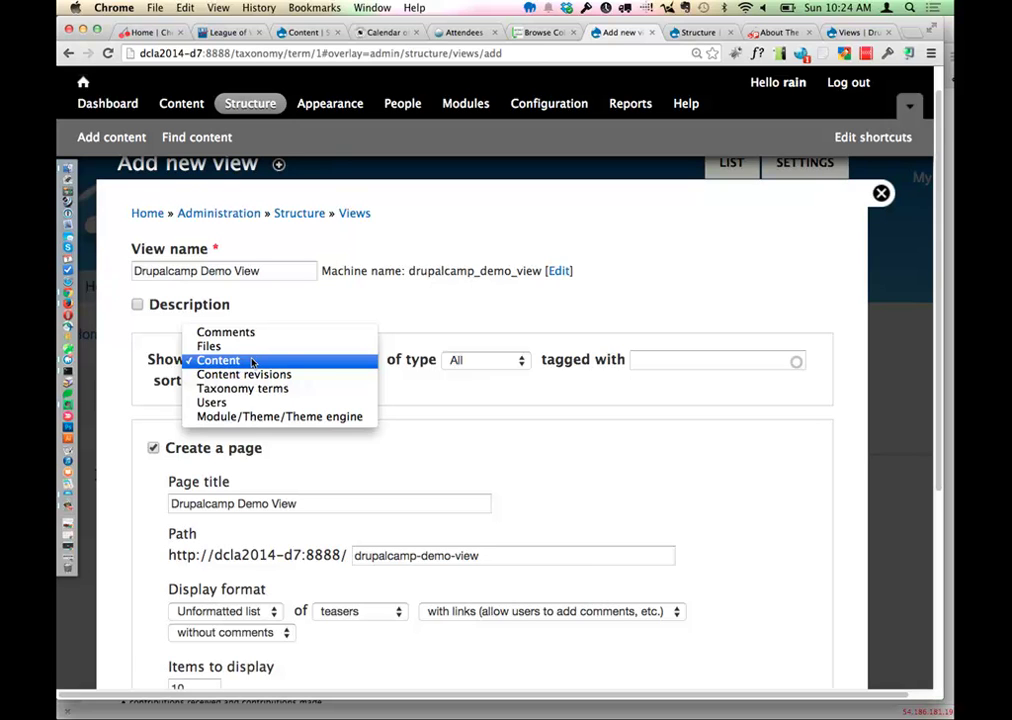
pyautogui.press('Up')
pyautogui.press('Up')
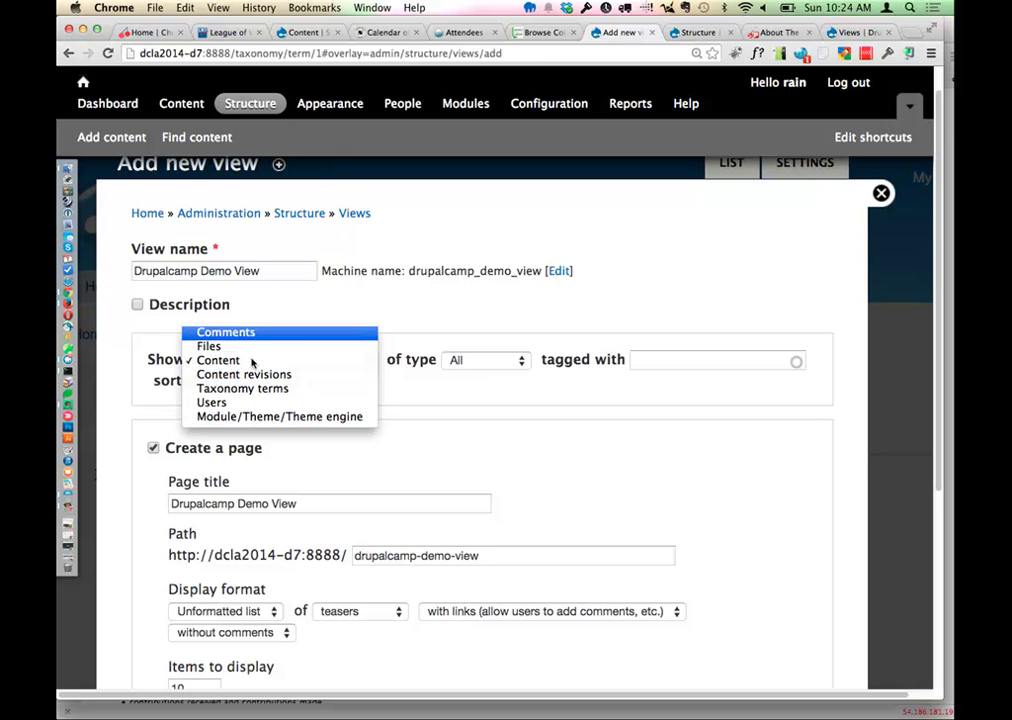
pyautogui.click(409, 343)
pyautogui.press('super+equal')
pyautogui.press('super+equal')
pyautogui.press('super+equal')
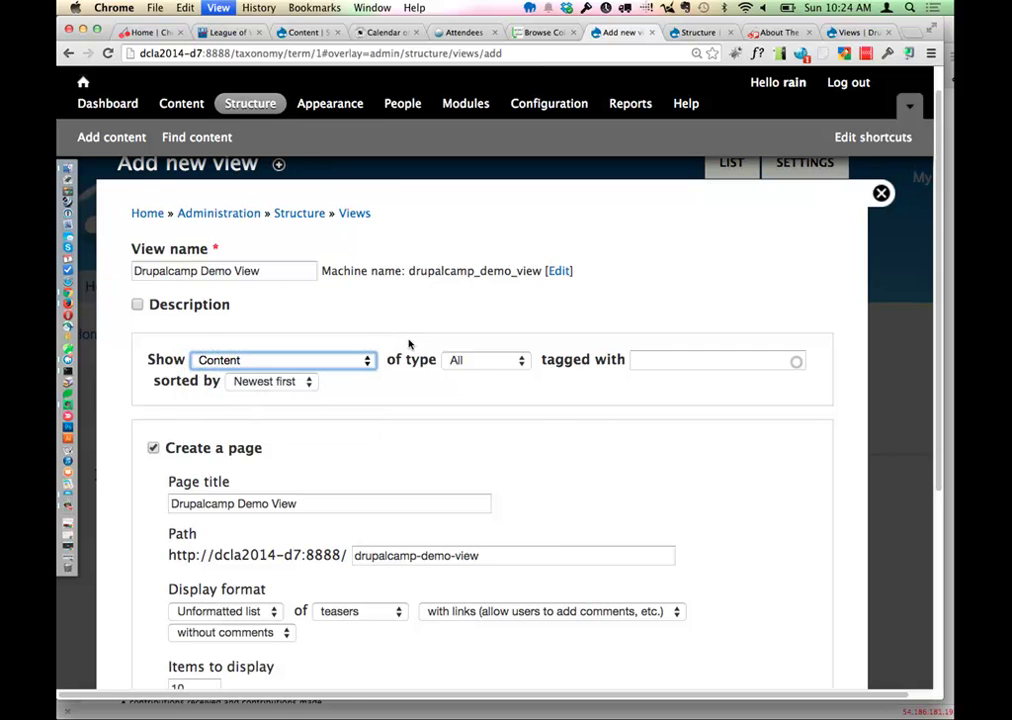
pyautogui.scroll(-5, 470, 454)
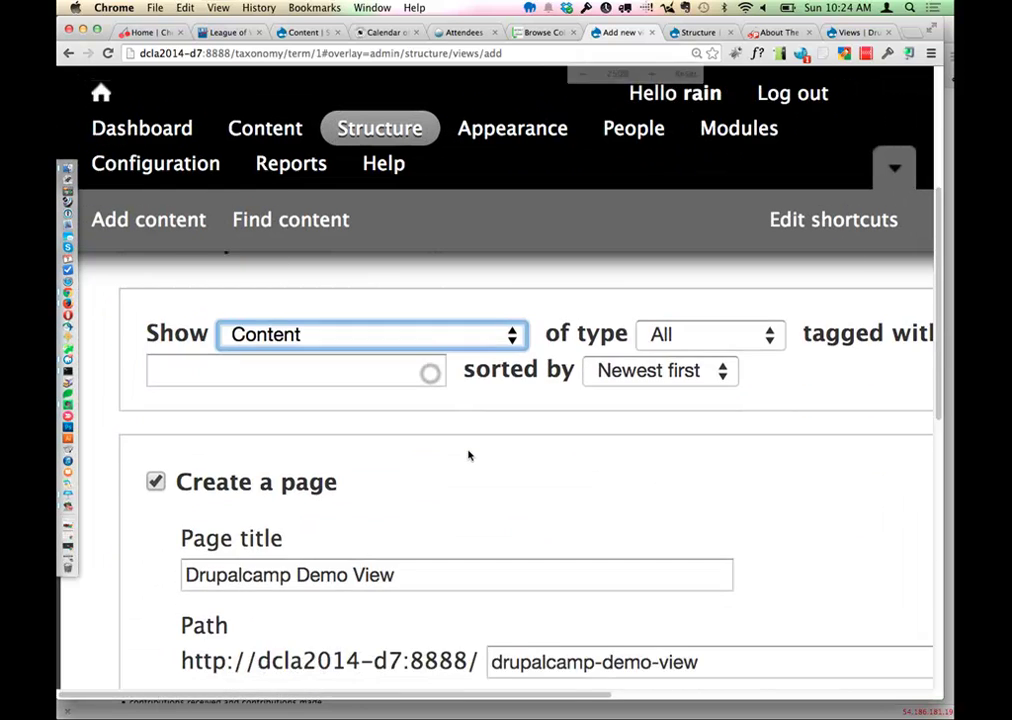
pyautogui.click(436, 364)
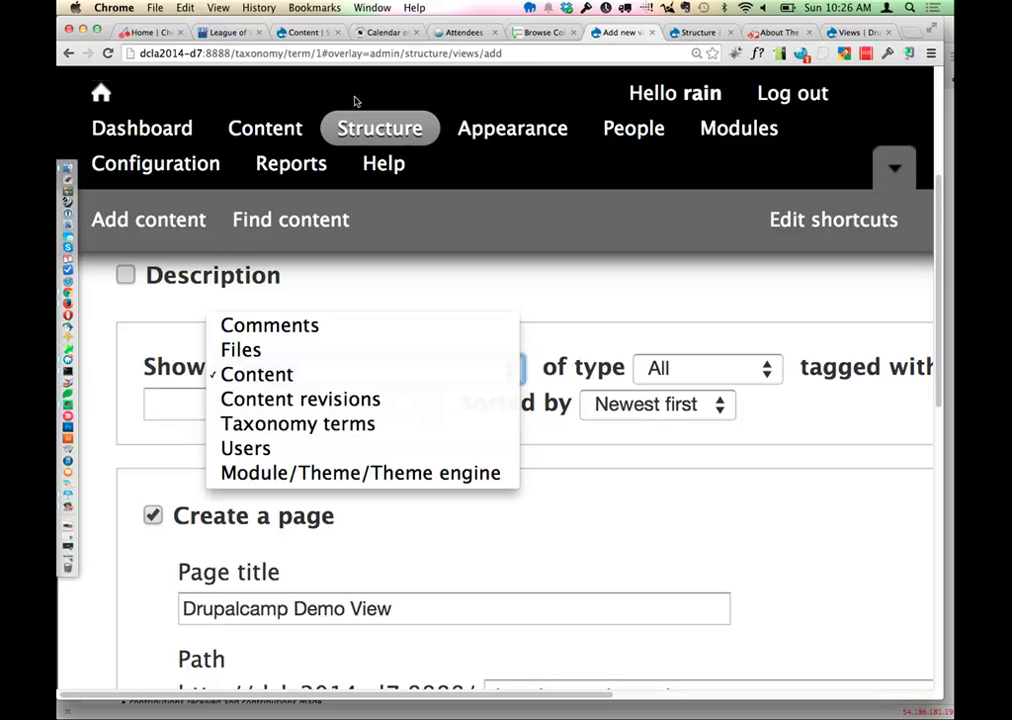
# Step: Open the Sonoma County Library site's Premium Research Sources page in a new tab and enlarge it to examine the subject list
pyautogui.click(374, 33)
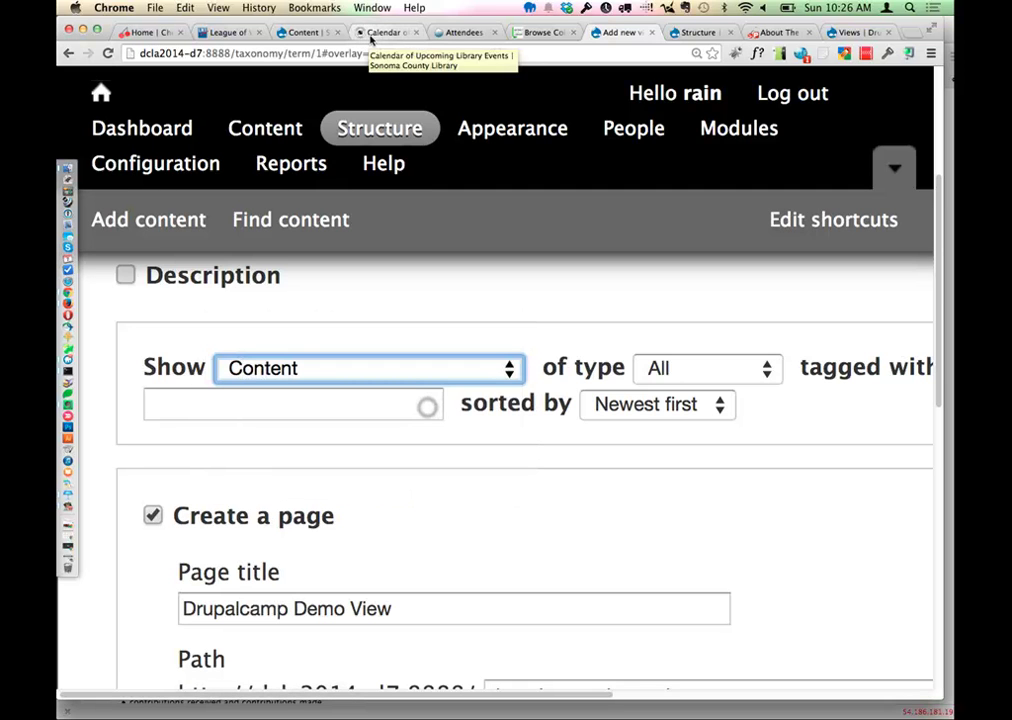
pyautogui.click(368, 34)
pyautogui.moveTo(290, 230)
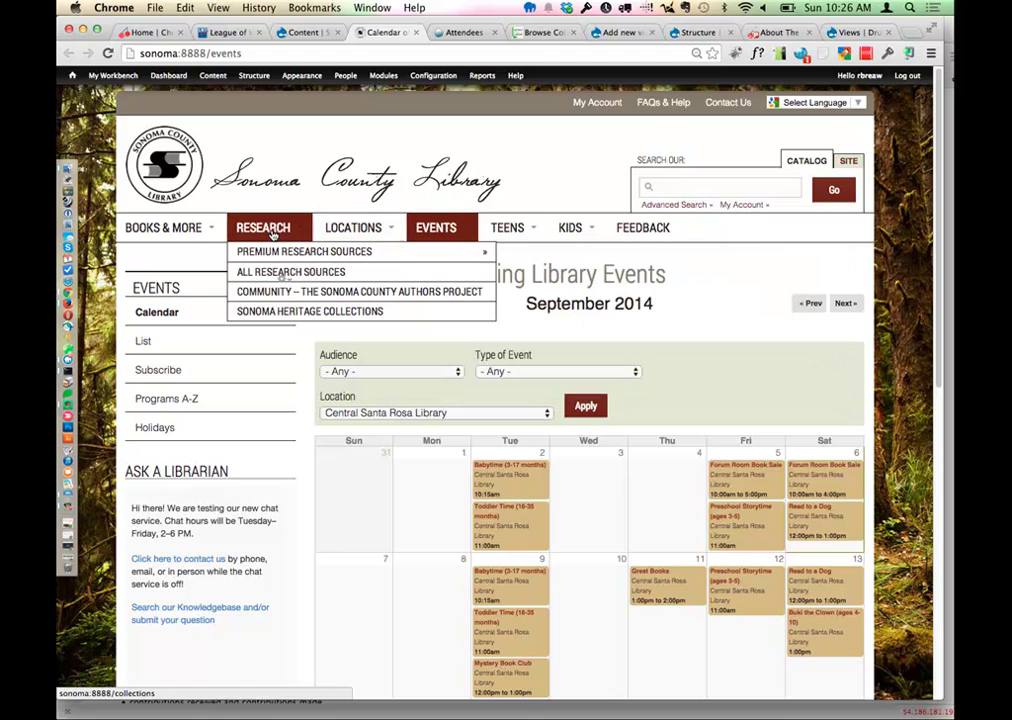
pyautogui.moveTo(290, 255)
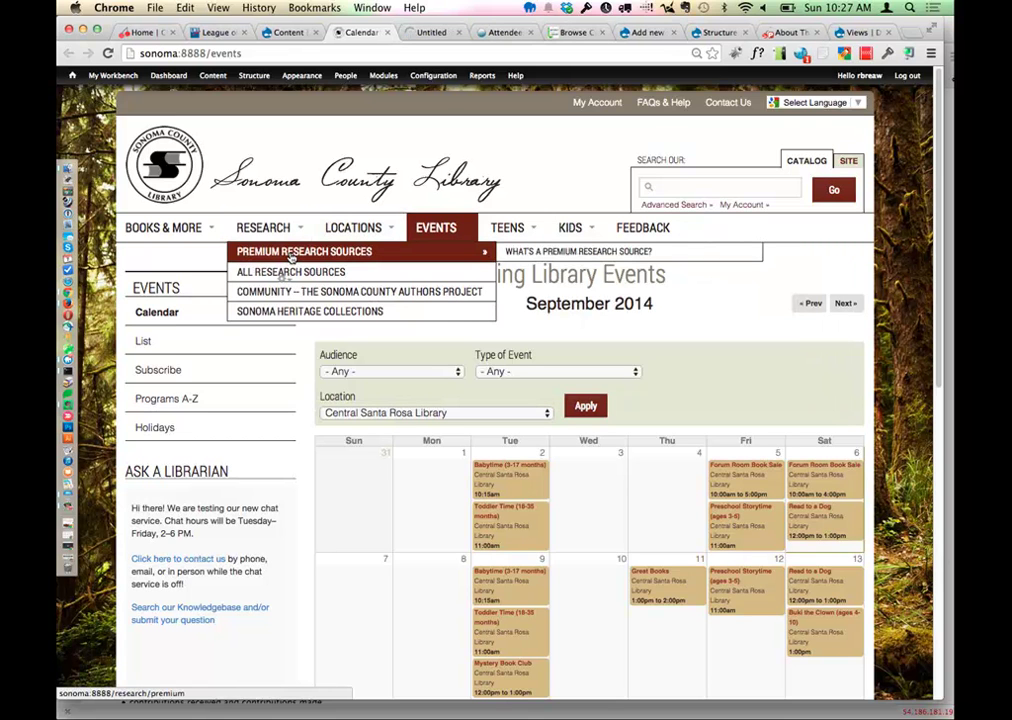
pyautogui.click(416, 37)
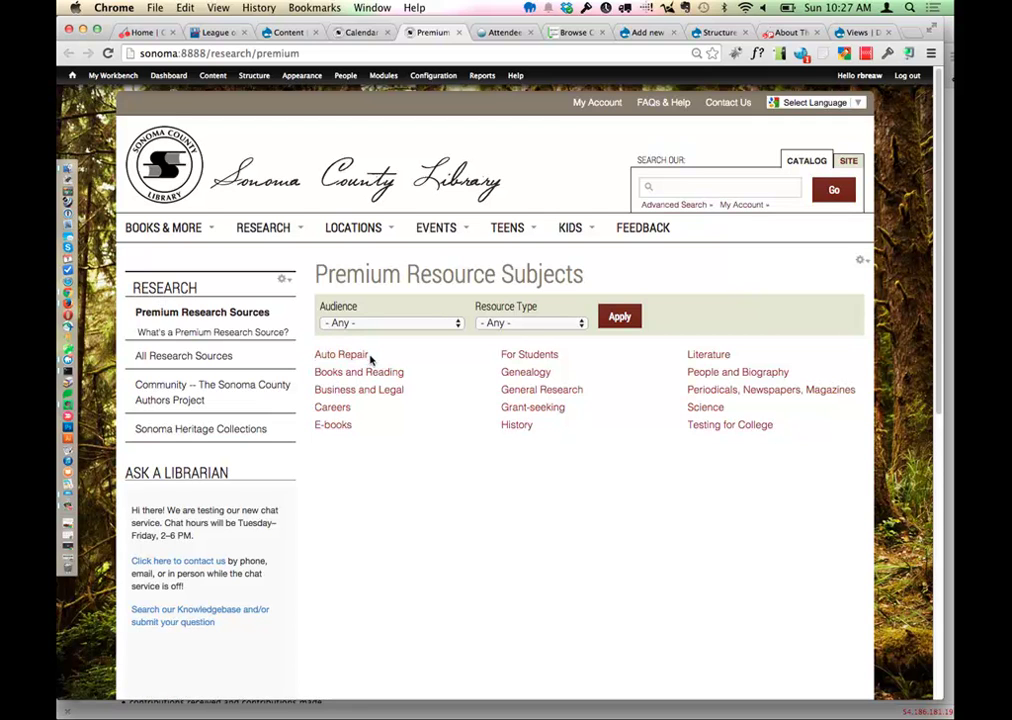
pyautogui.press('super+equal')
pyautogui.press('super+equal')
pyautogui.press('super+equal')
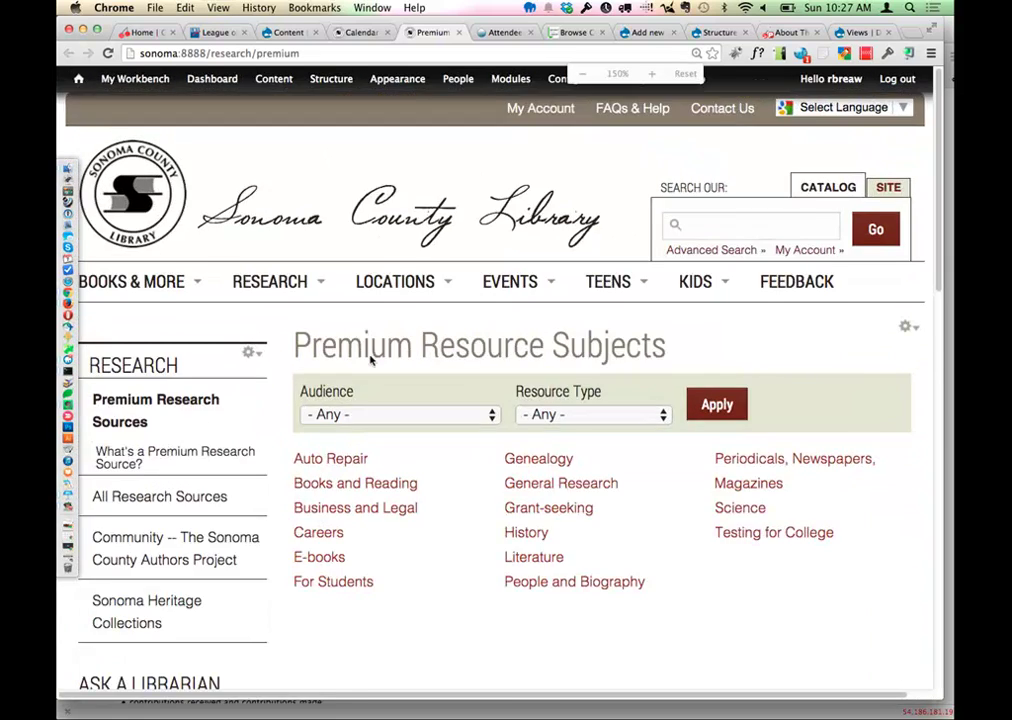
pyautogui.scroll(-4, 390, 370)
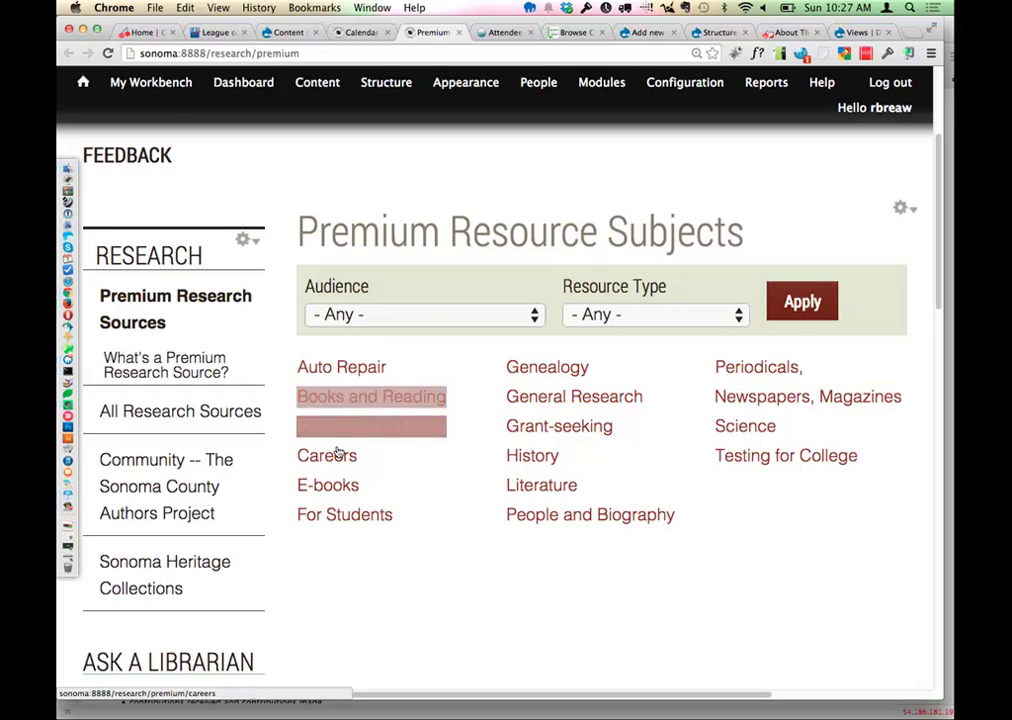
# Step: Look through the resources listed under the For Students subject and return to the subject list
pyautogui.click(341, 513)
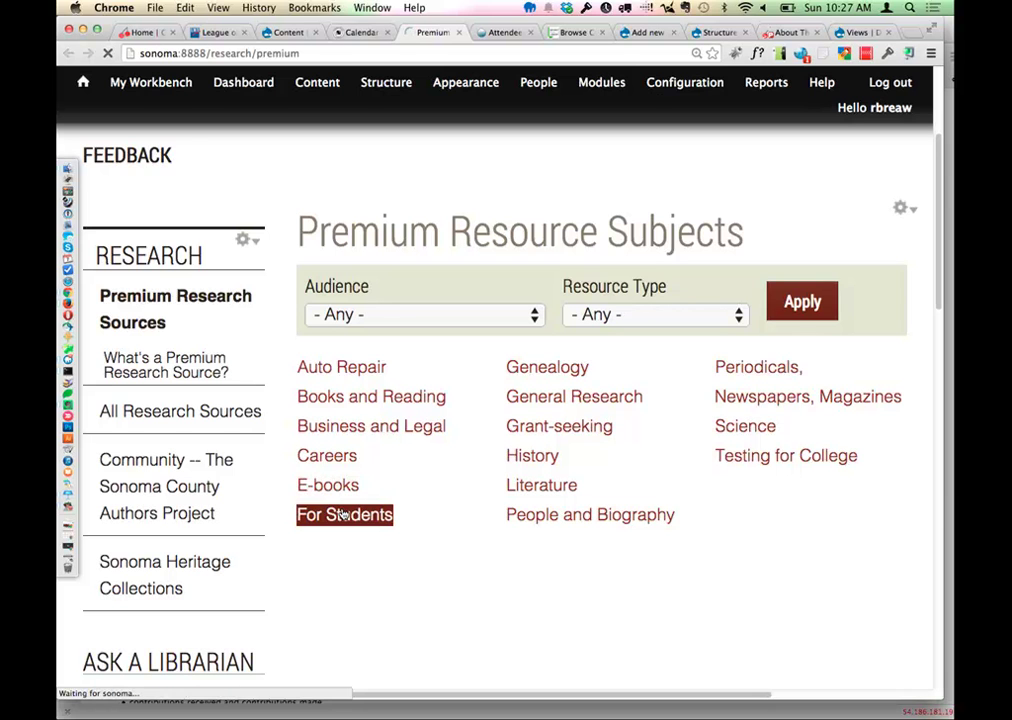
pyautogui.scroll(-7, 413, 508)
pyautogui.scroll(-7, 413, 508)
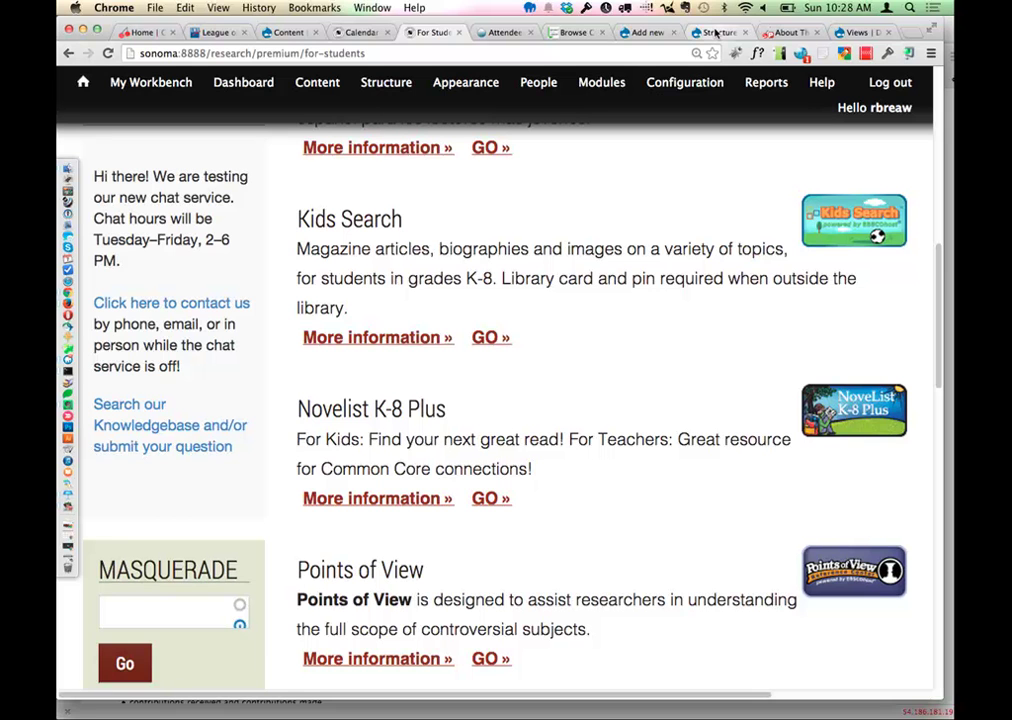
pyautogui.click(68, 53)
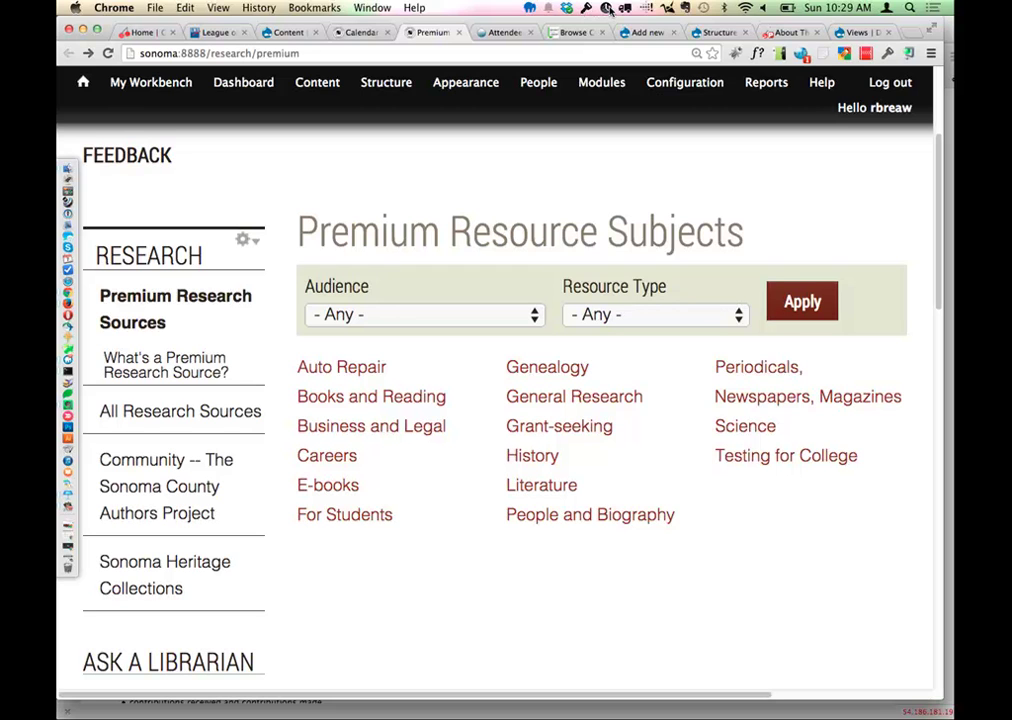
# Step: Go back to the new view form and review the data kinds it can show, leaving Content selected
pyautogui.click(663, 35)
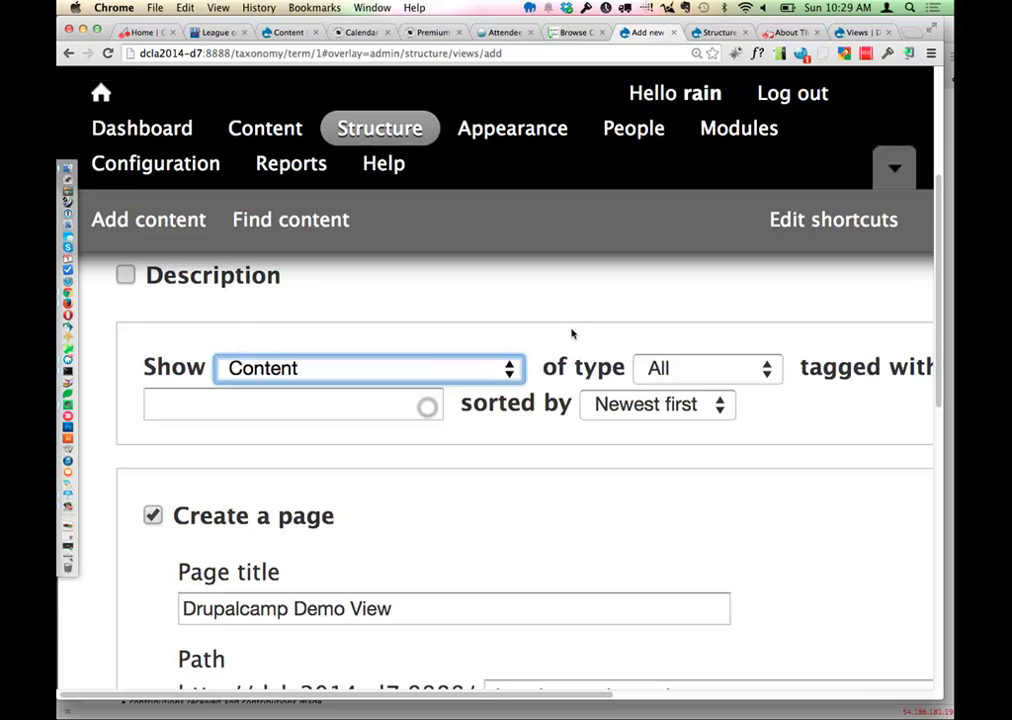
pyautogui.click(429, 366)
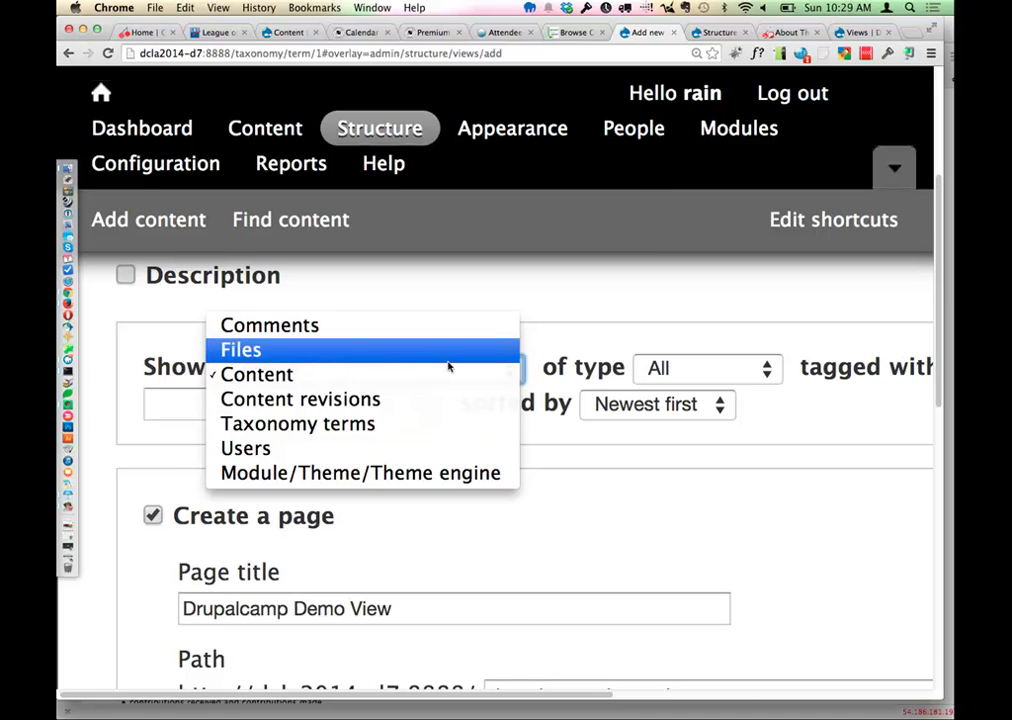
pyautogui.click(547, 510)
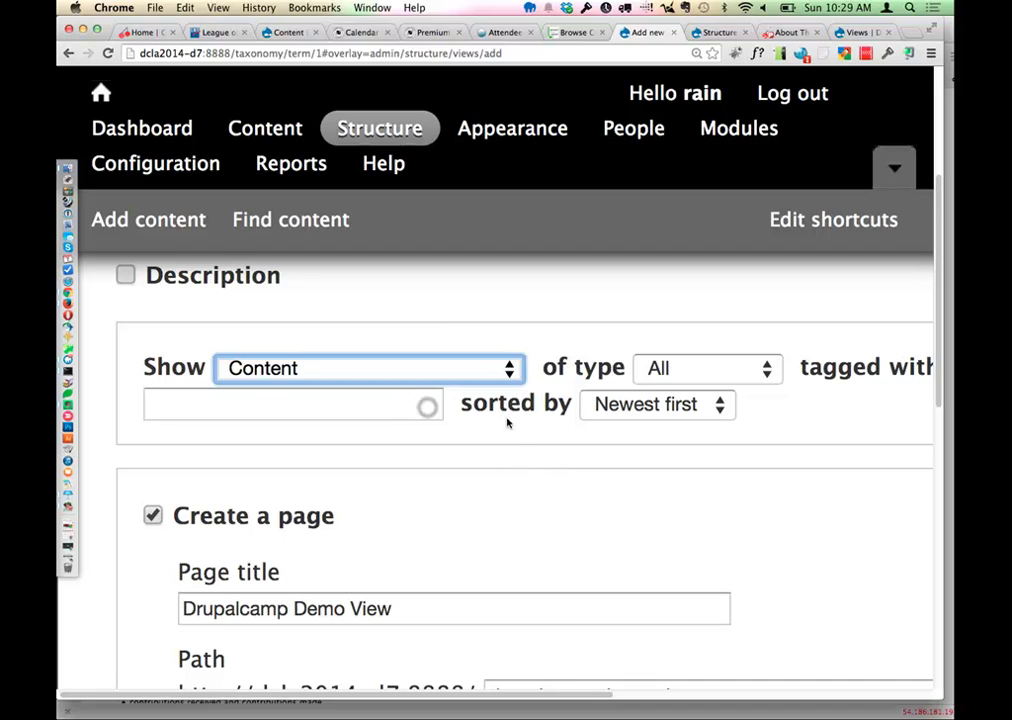
# Step: Limit the view to content of type Article tagged with "sample", keeping Newest first as the sort order
pyautogui.press('super+minus')
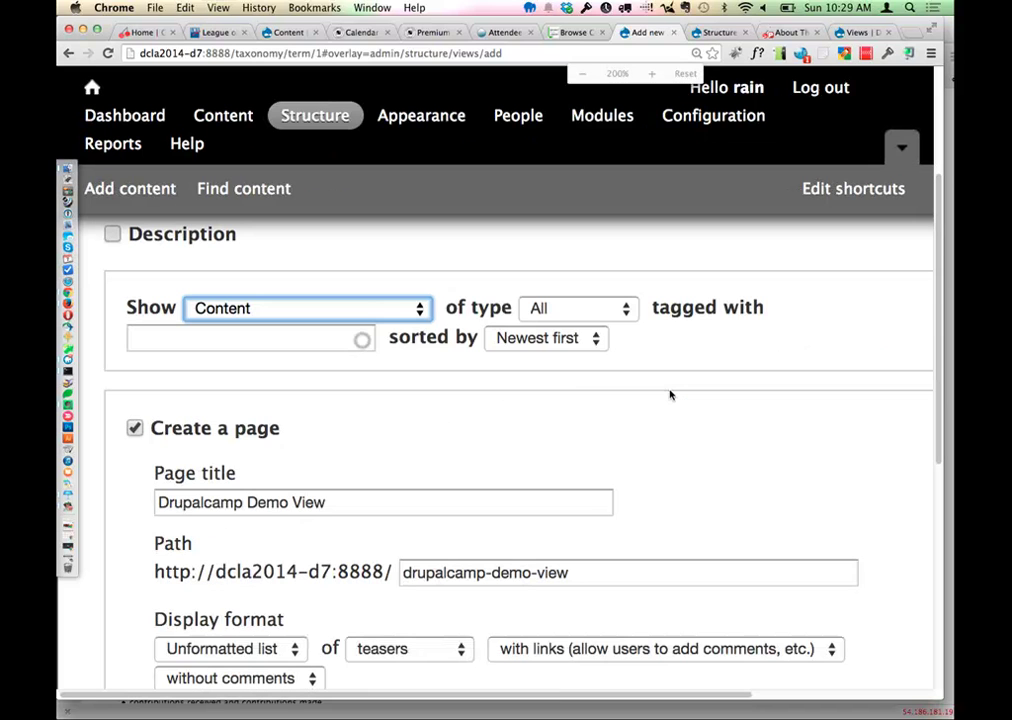
pyautogui.click(591, 311)
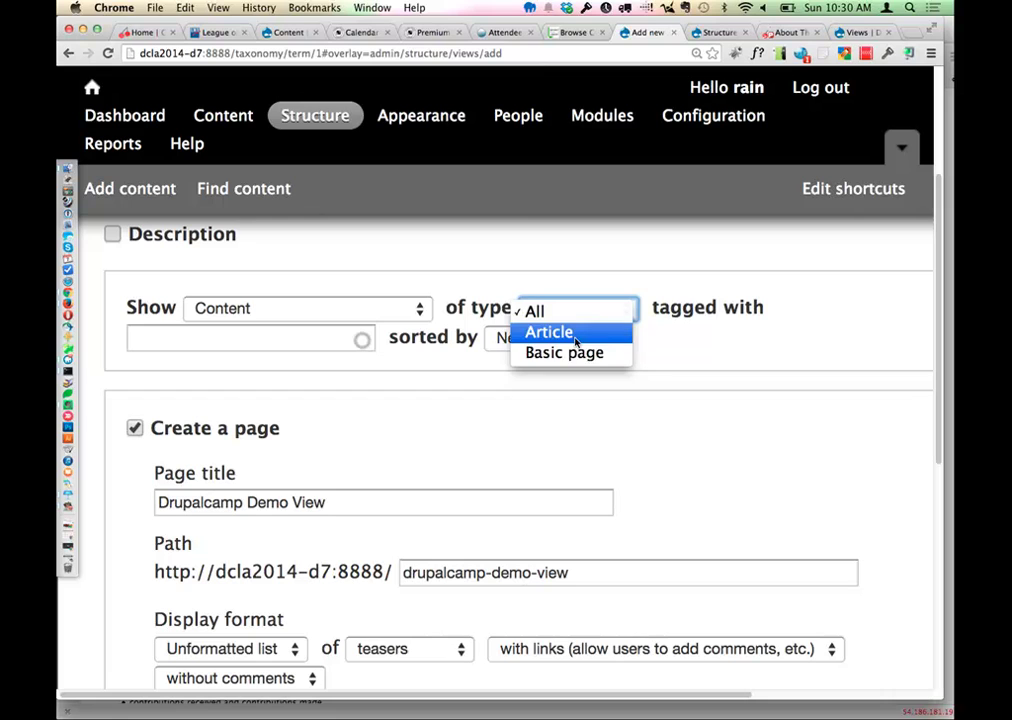
pyautogui.click(576, 342)
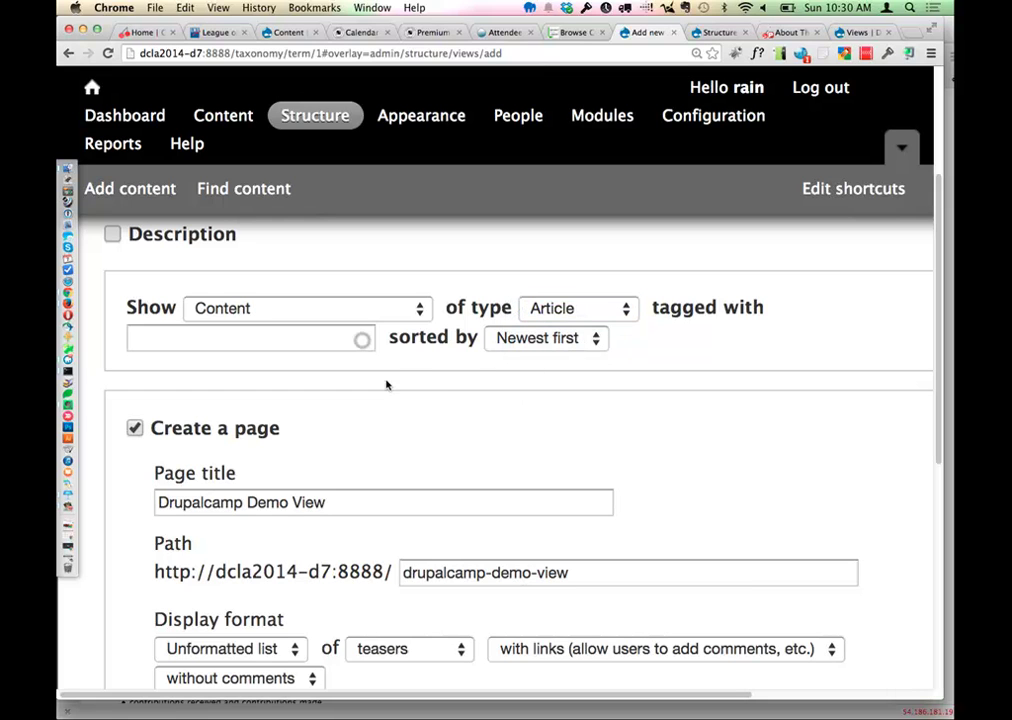
pyautogui.click(220, 342)
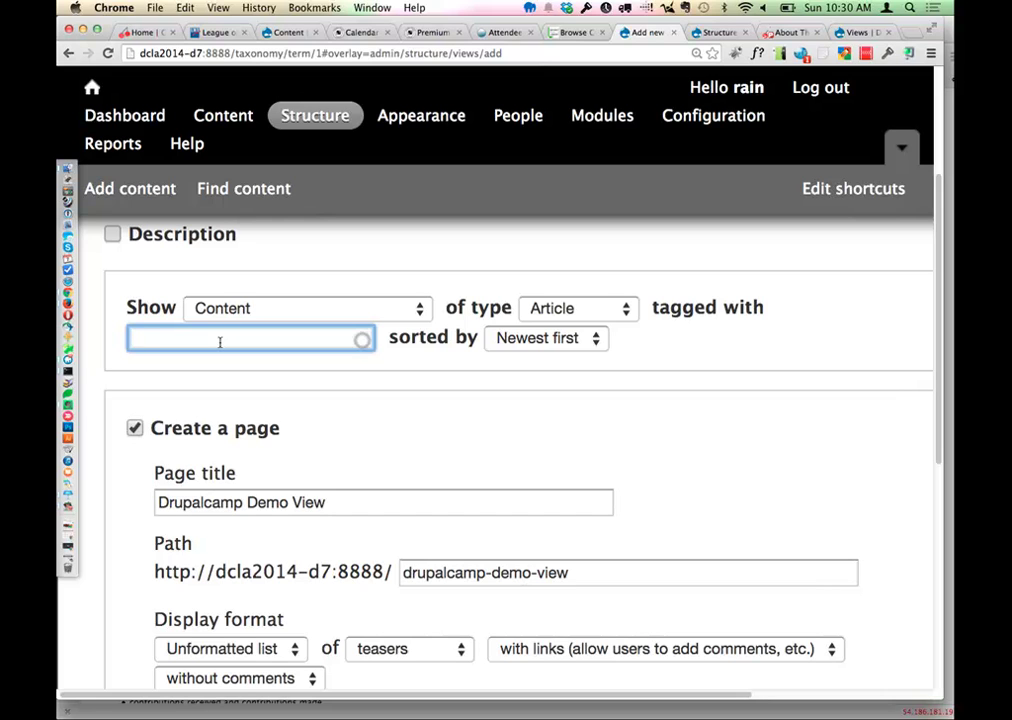
pyautogui.write('sample')
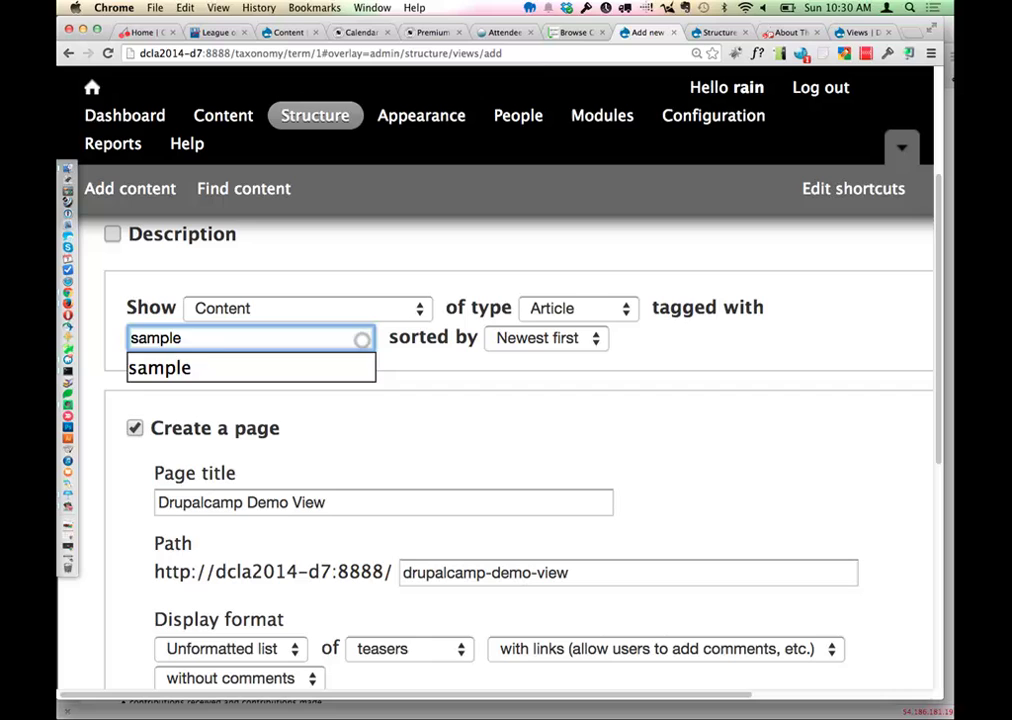
pyautogui.click(181, 367)
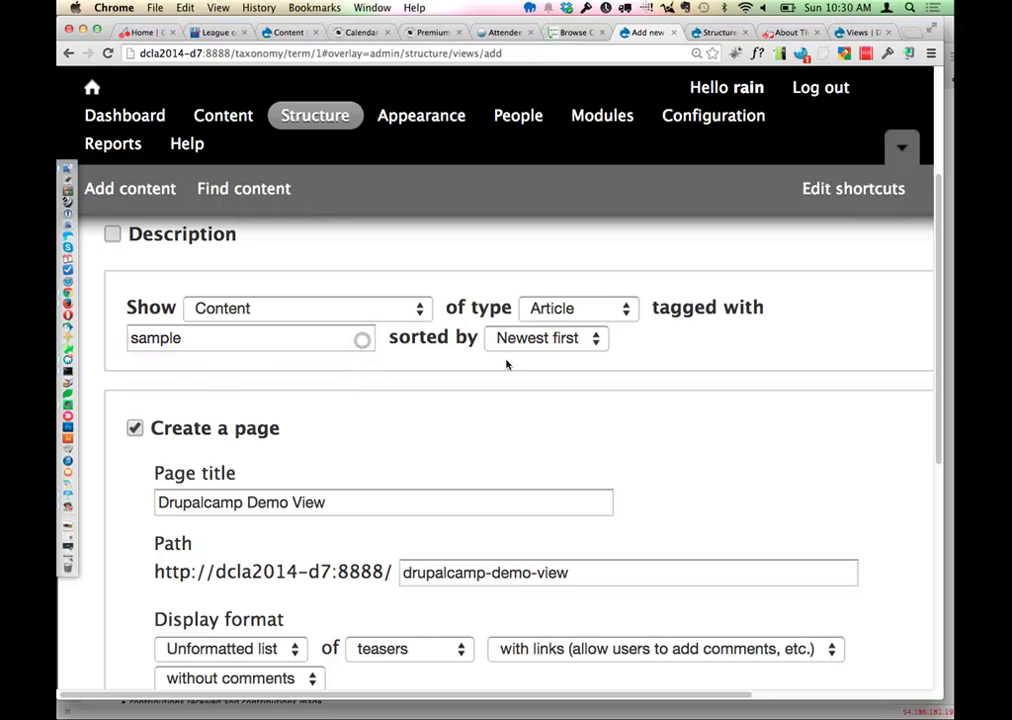
pyautogui.click(541, 342)
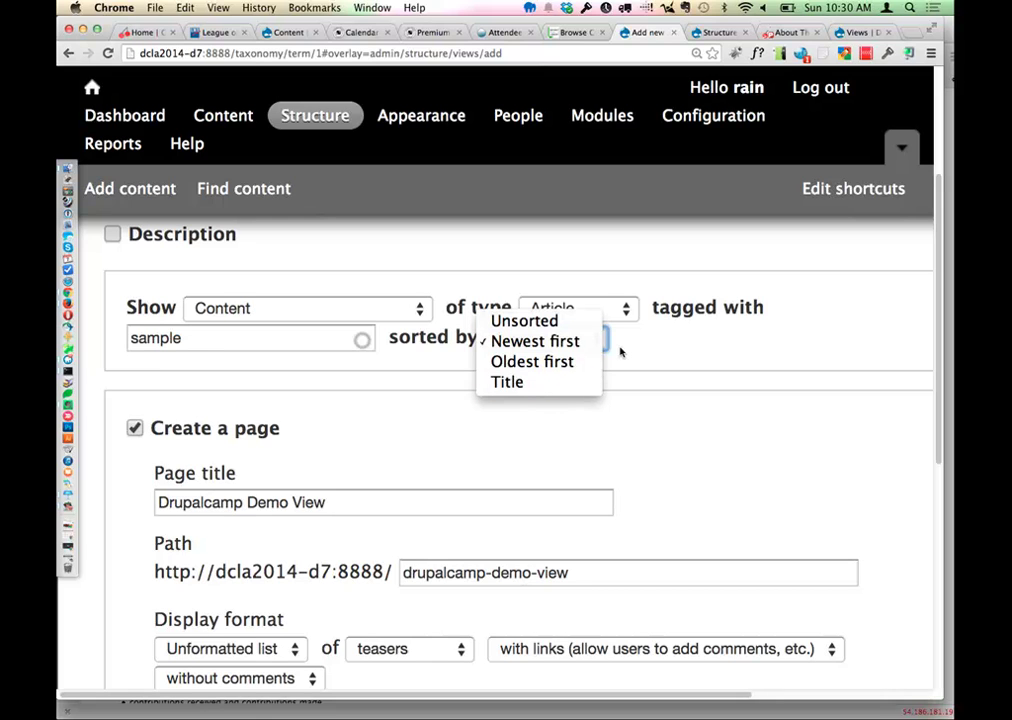
pyautogui.click(635, 416)
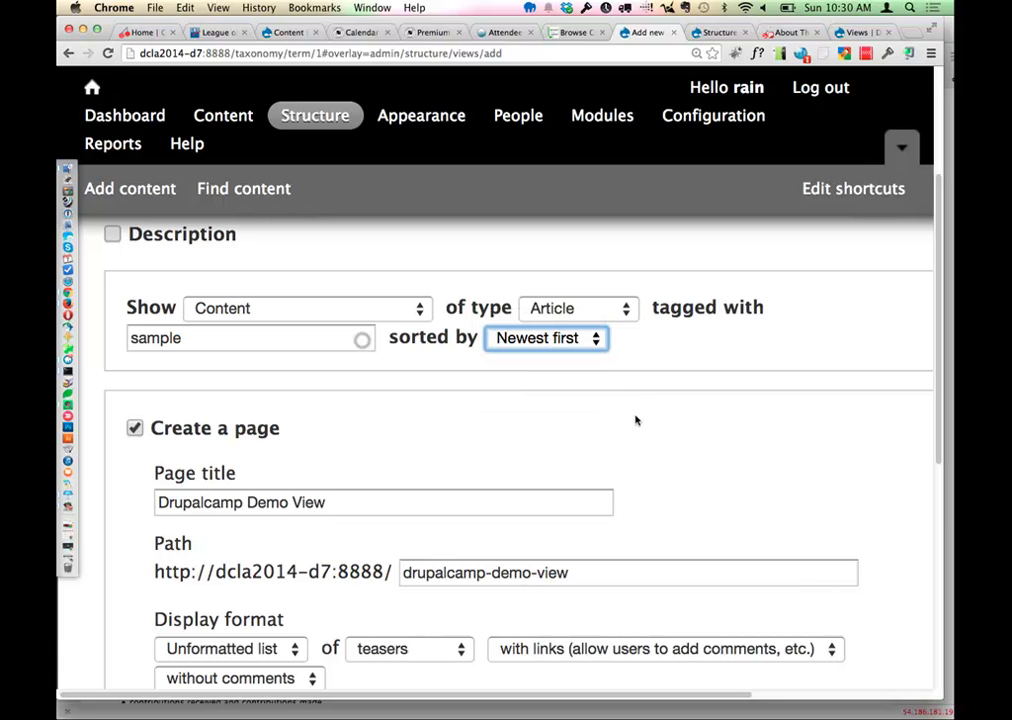
# Step: Include an RSS feed with the view's page display
pyautogui.scroll(-5, 478, 447)
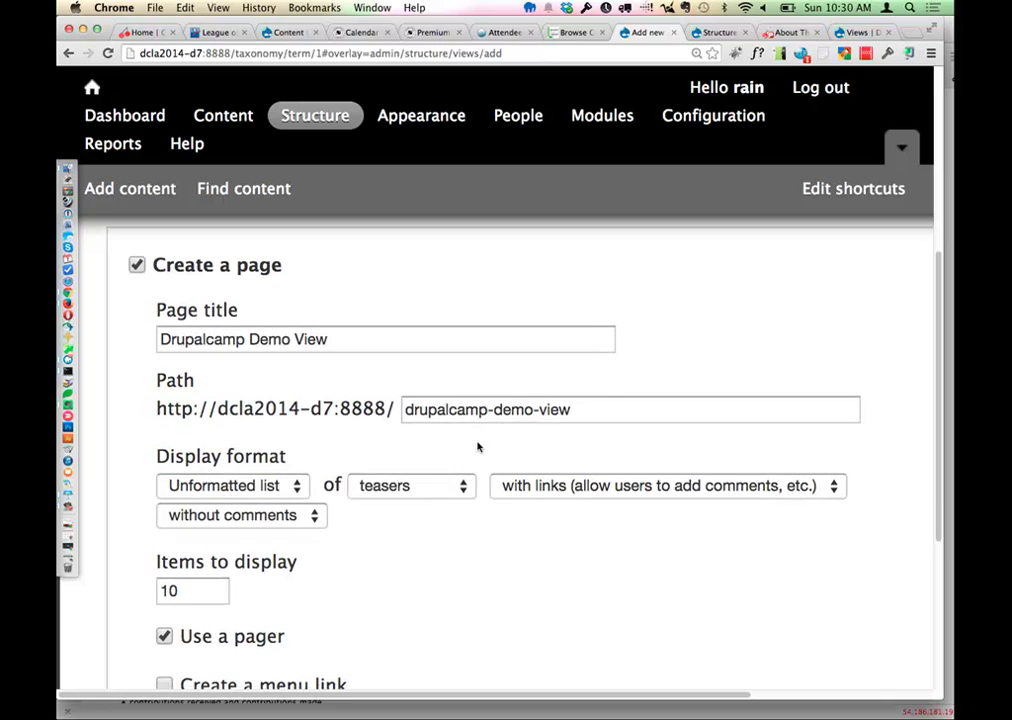
pyautogui.scroll(-10, 478, 445)
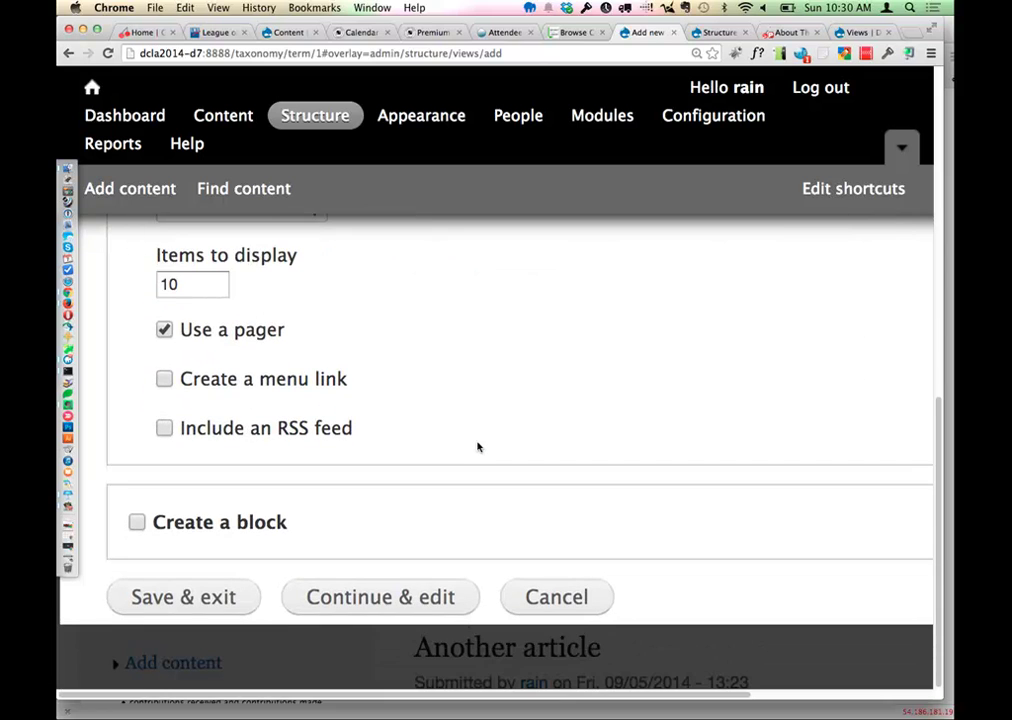
pyautogui.scroll(2, 478, 447)
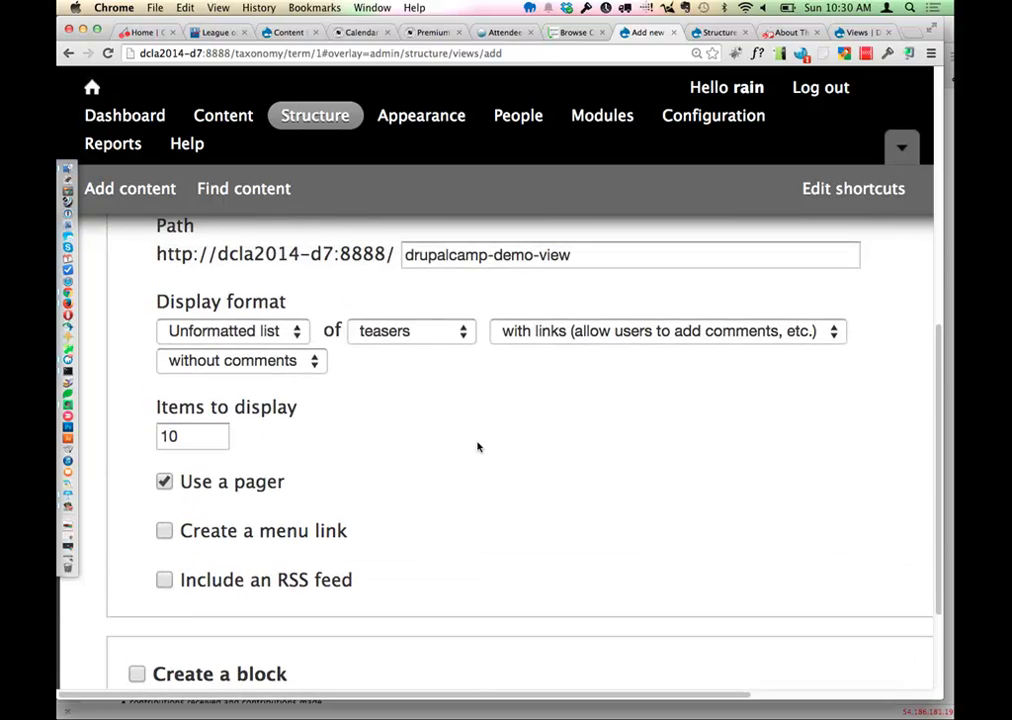
pyautogui.moveTo(353, 583); pyautogui.dragTo(176, 586)
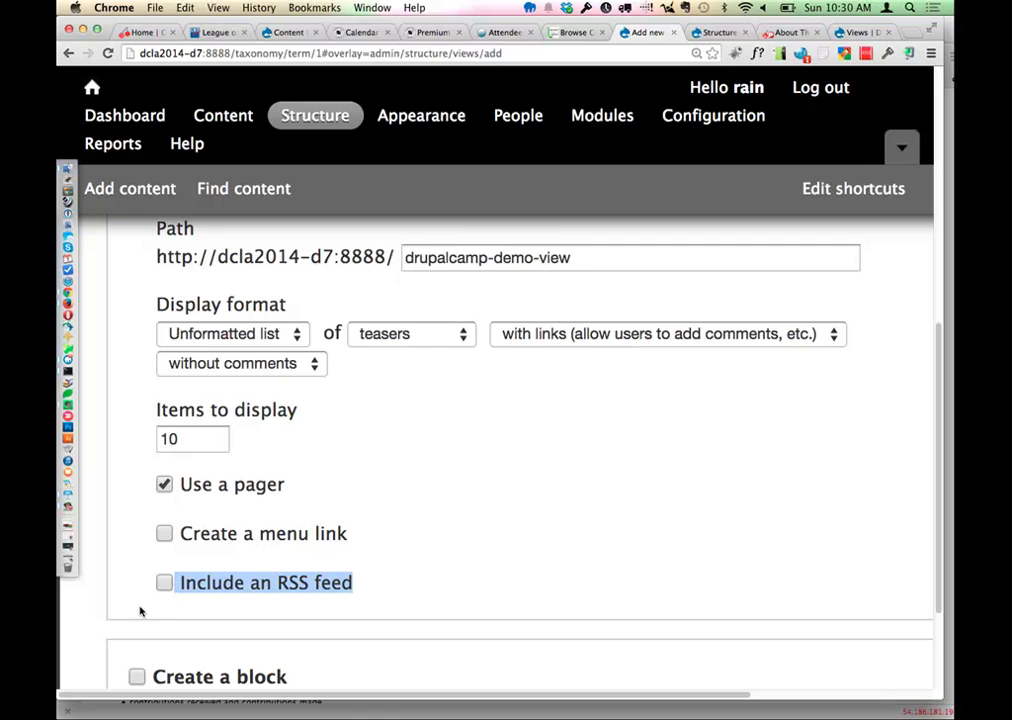
pyautogui.click(155, 590)
pyautogui.click(164, 583)
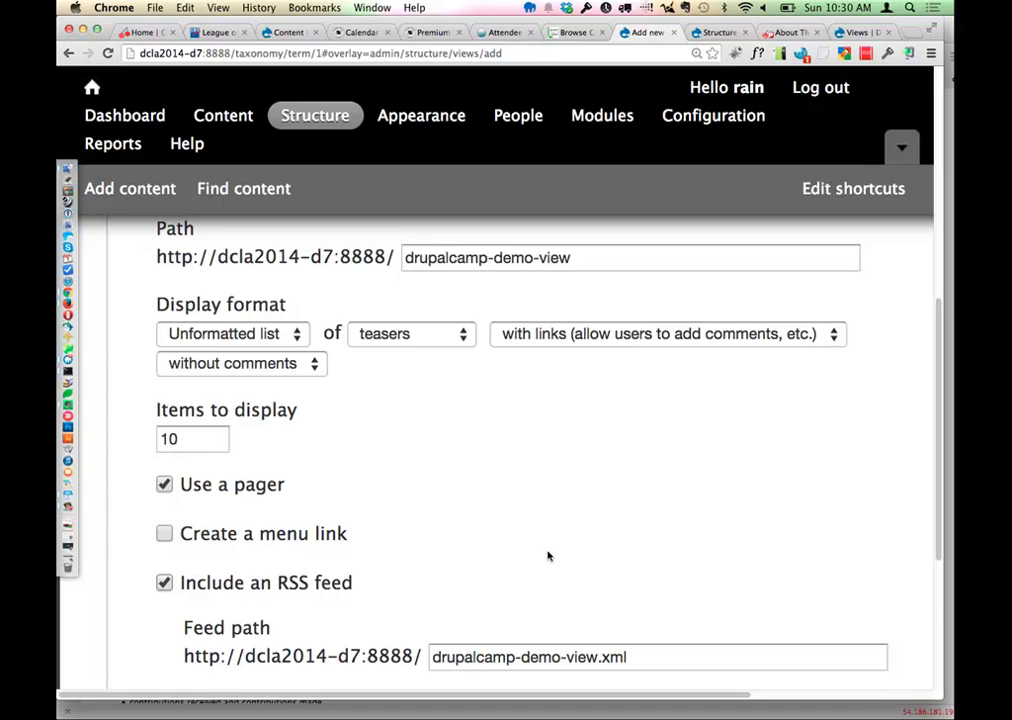
# Step: Highlight the page's path and the site's base URL in front of it to examine how the address is built
pyautogui.scroll(2, 548, 556)
pyautogui.scroll(2, 547, 549)
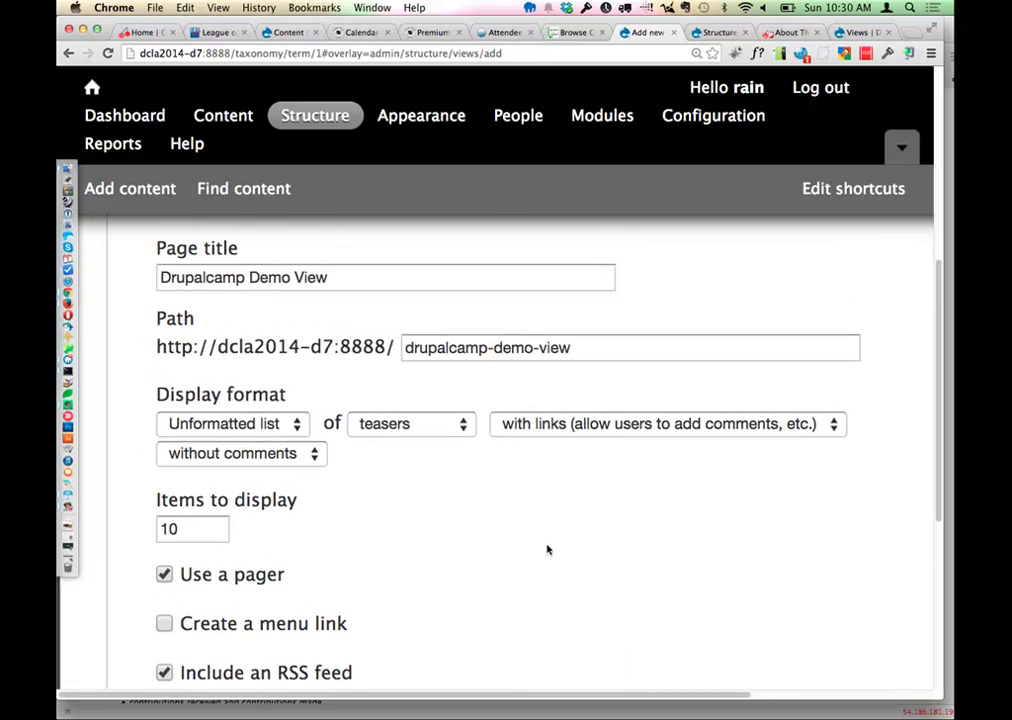
pyautogui.scroll(1, 547, 547)
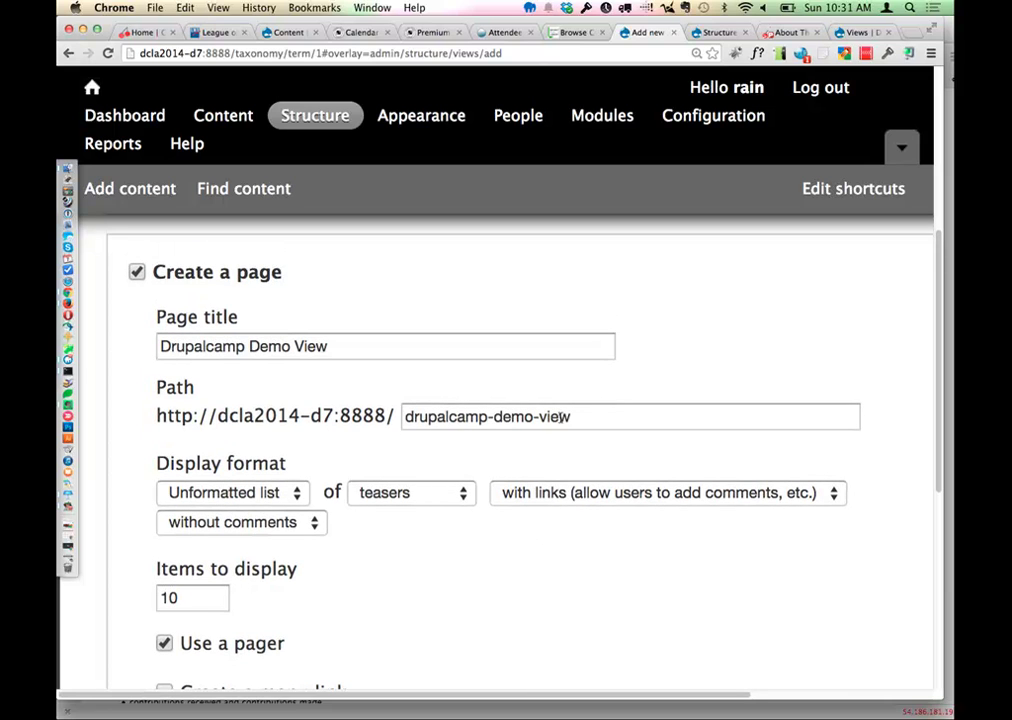
pyautogui.moveTo(716, 416); pyautogui.dragTo(398, 416)
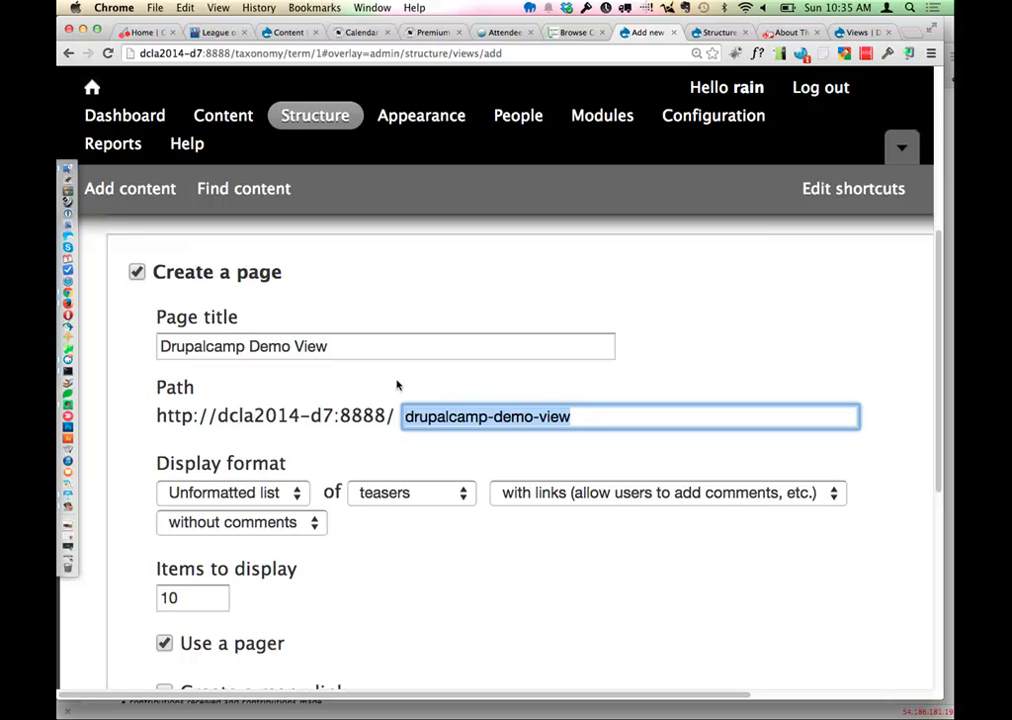
pyautogui.moveTo(156, 416); pyautogui.dragTo(394, 420)
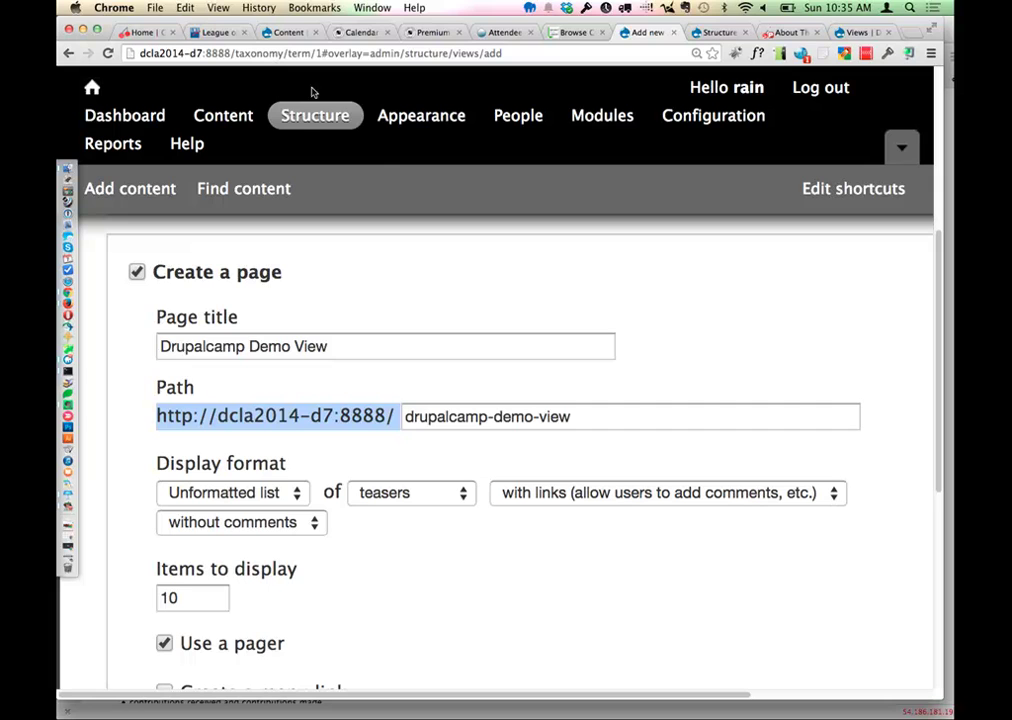
# Step: Set the path of the view's page to "demoview"
pyautogui.moveTo(585, 415); pyautogui.dragTo(440, 397)
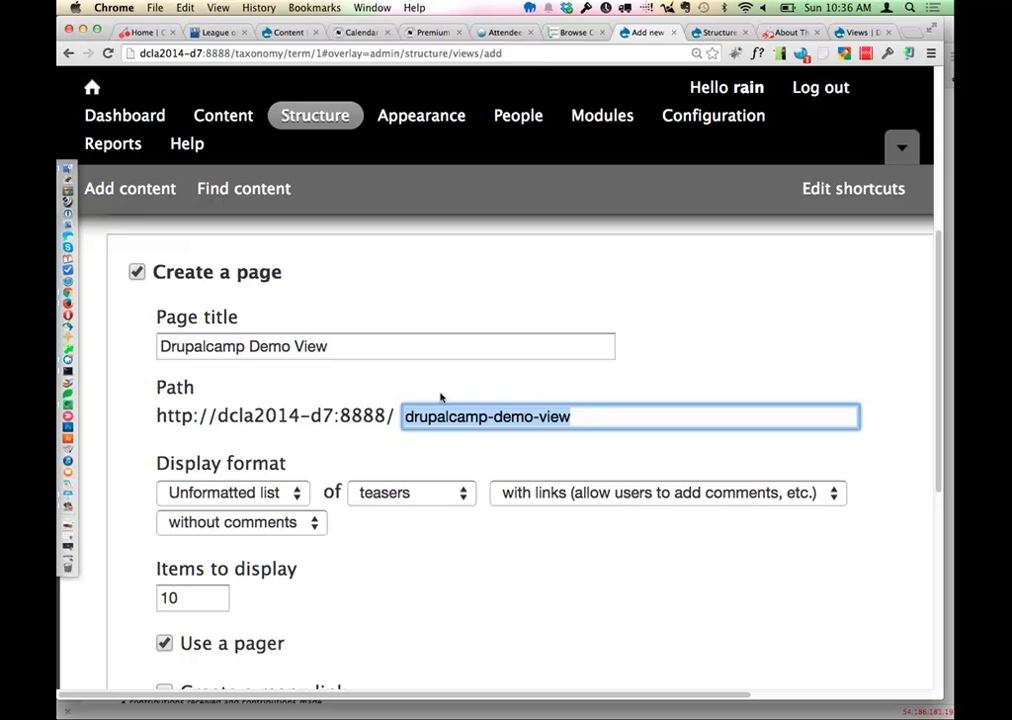
pyautogui.write('demo')
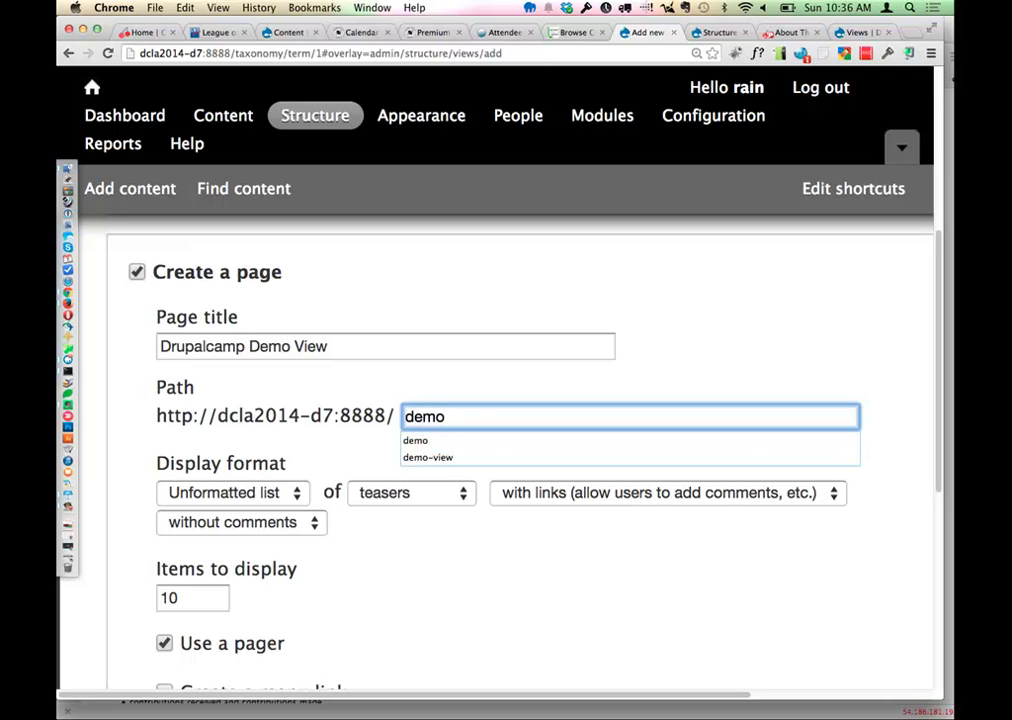
pyautogui.write('view')
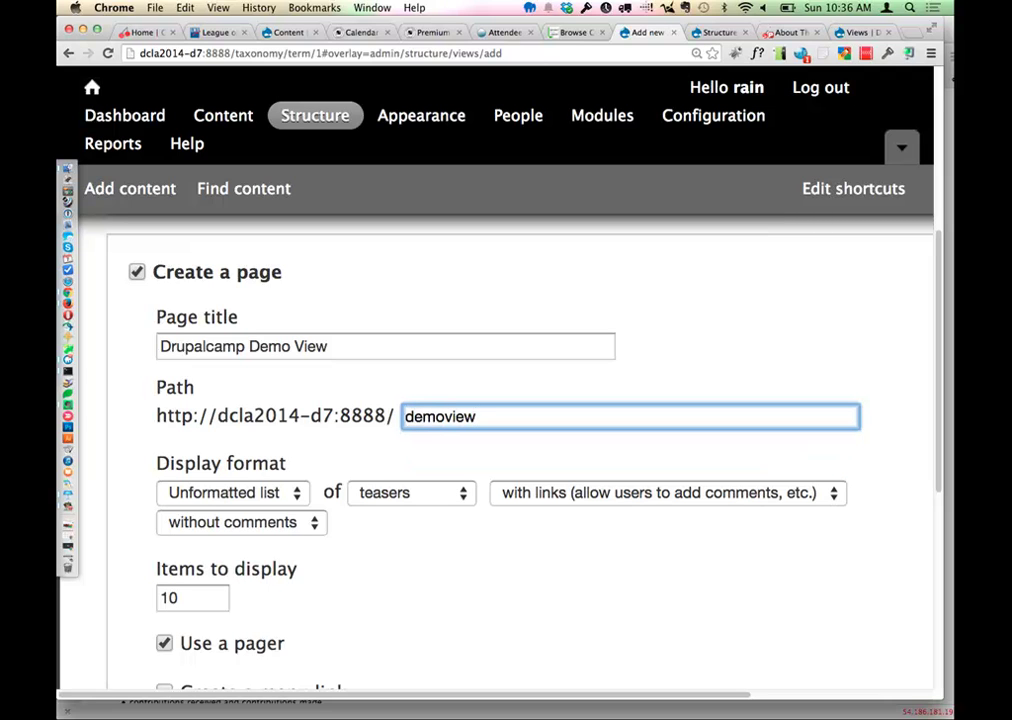
# Step: Set the page's display format to an unformatted list of fields after reviewing the available list styles
pyautogui.scroll(-1, 406, 488)
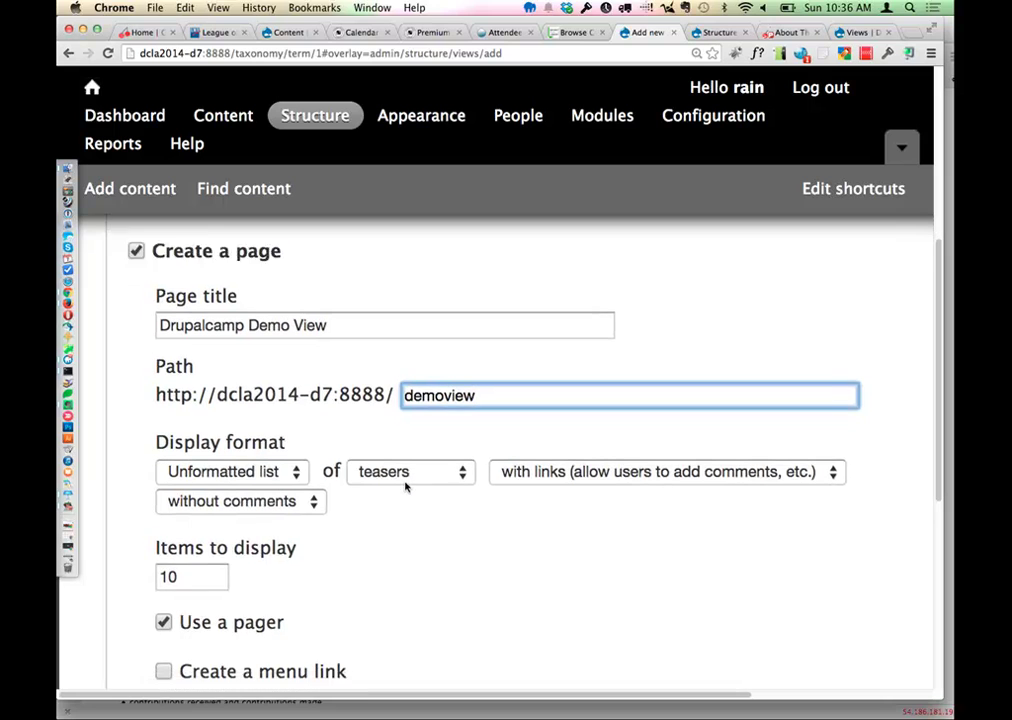
pyautogui.scroll(-2, 406, 486)
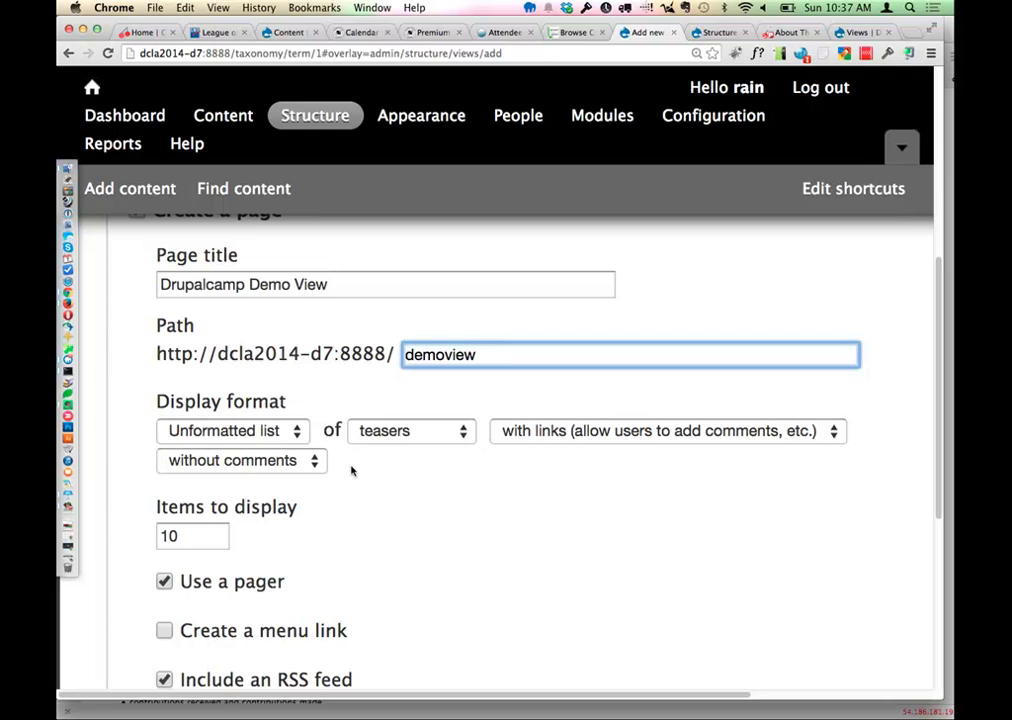
pyautogui.click(280, 431)
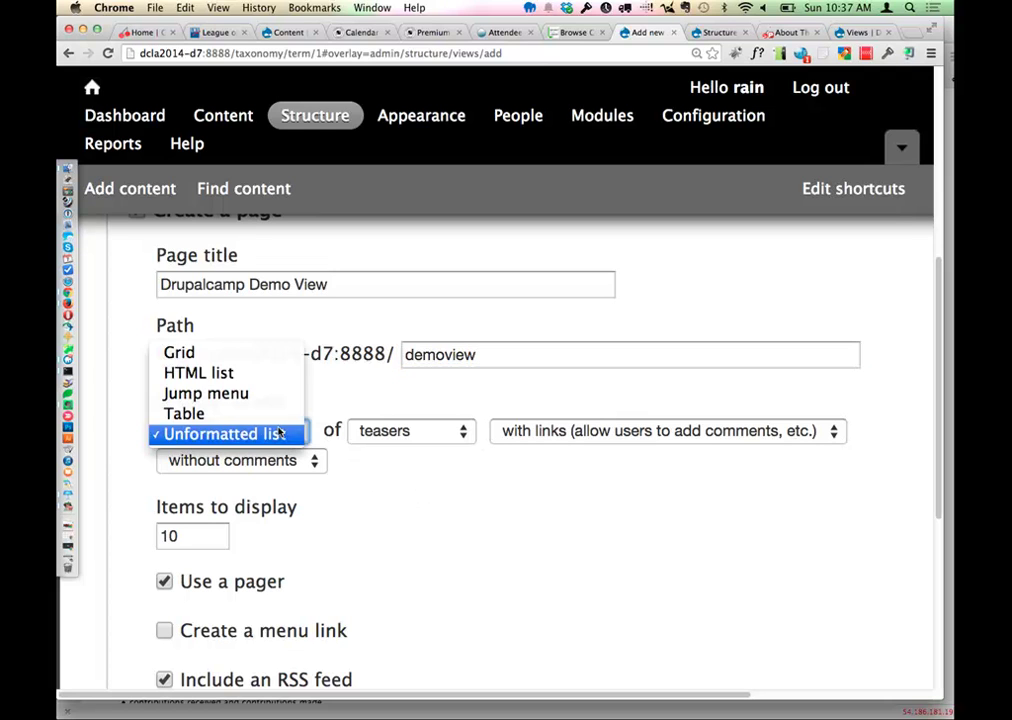
pyautogui.click(280, 433)
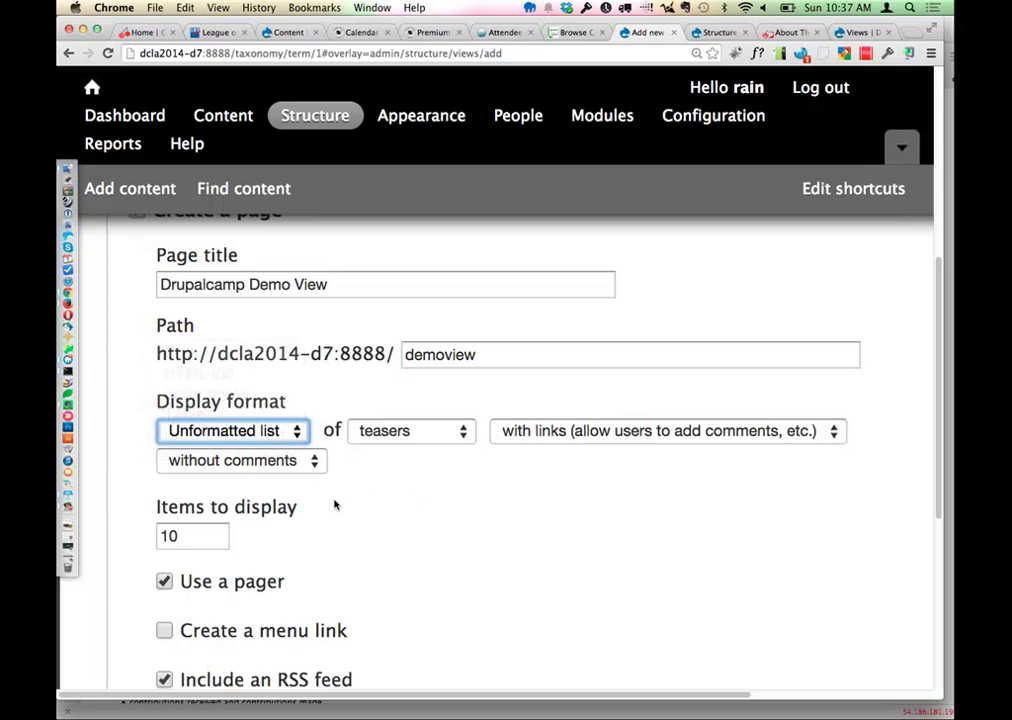
pyautogui.click(250, 430)
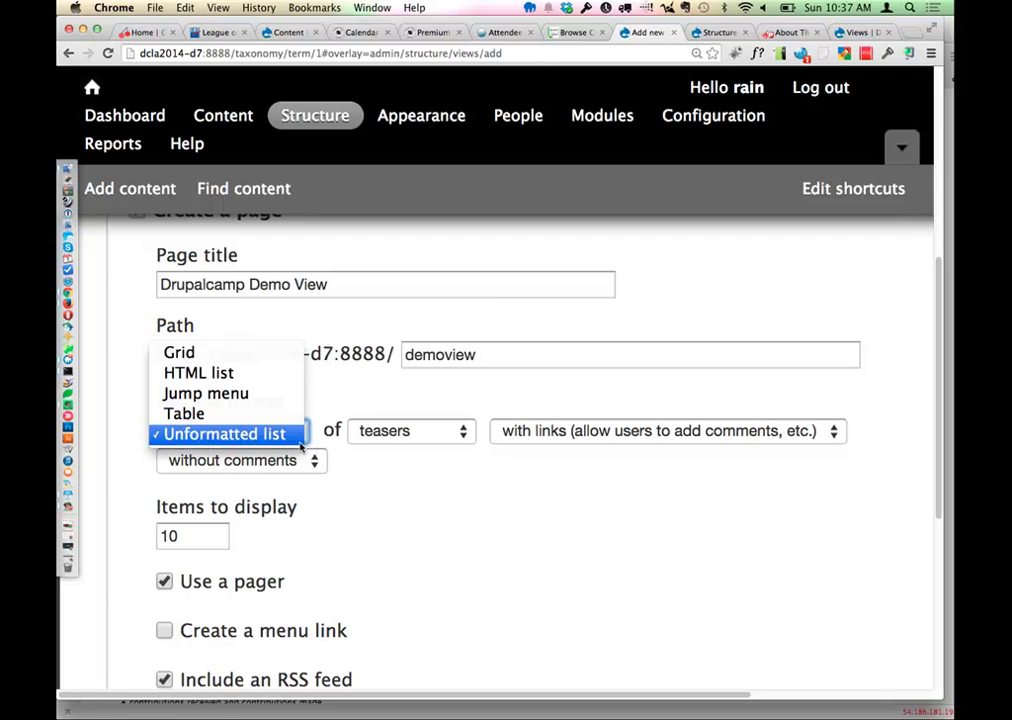
pyautogui.click(463, 507)
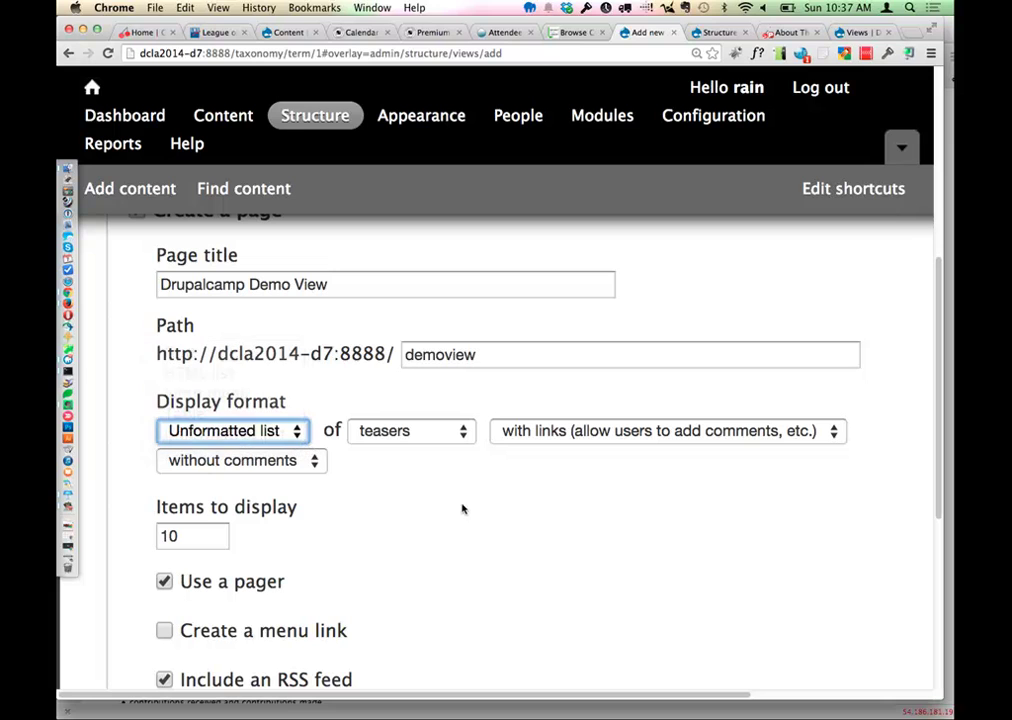
pyautogui.click(437, 443)
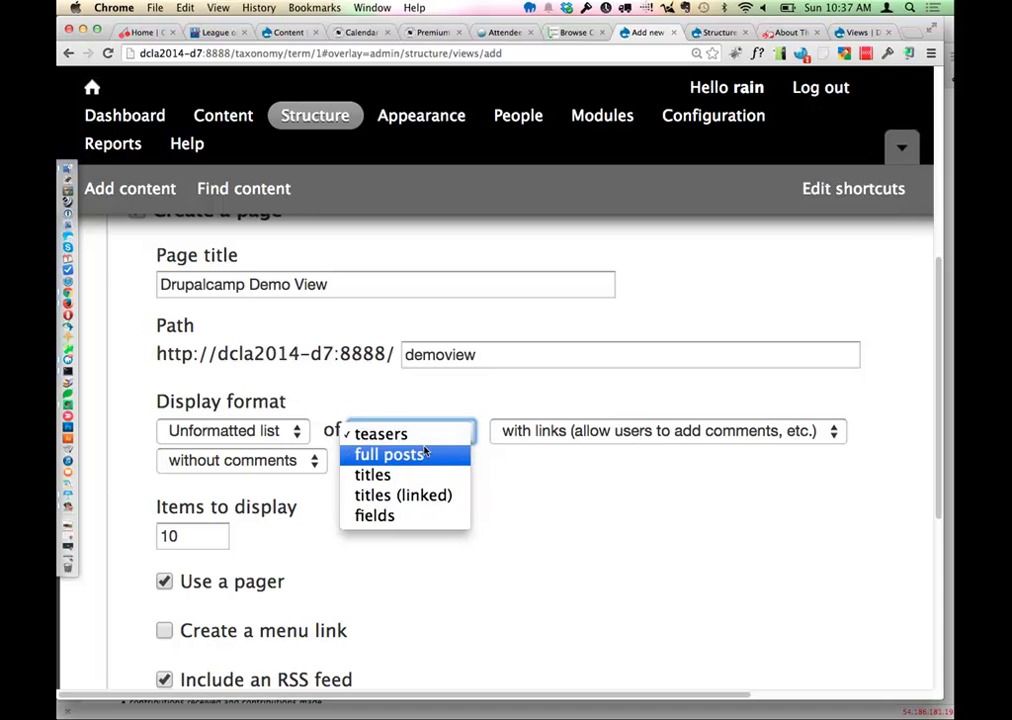
pyautogui.click(398, 515)
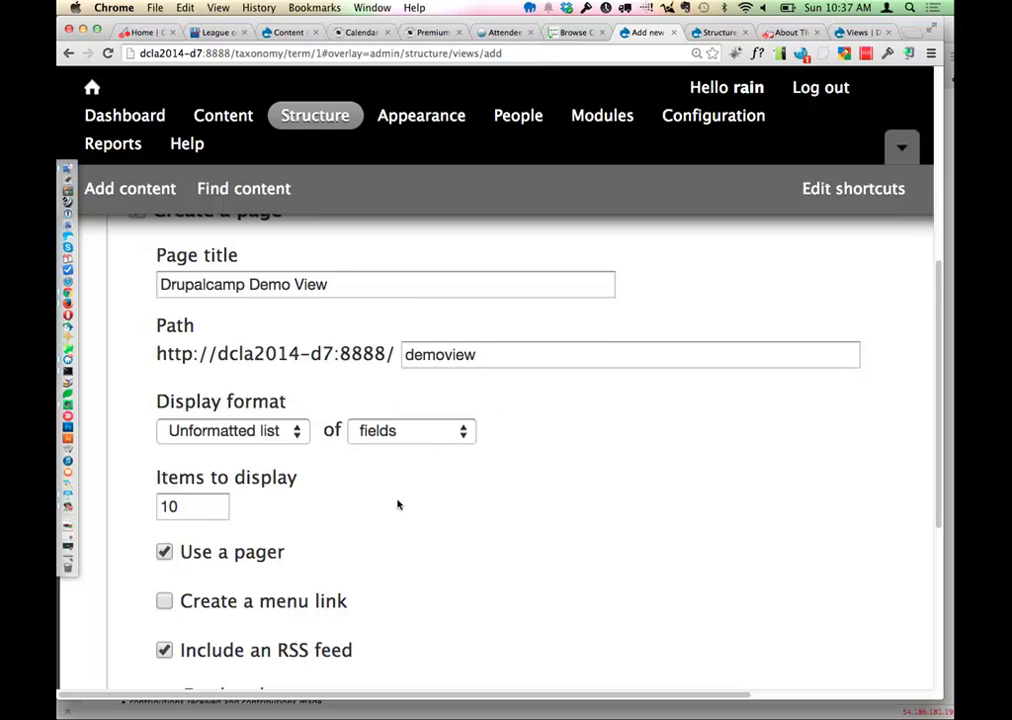
# Step: Create a menu link to the page in the Main menu with the link text "Demo View", keeping 10 items to display
pyautogui.scroll(-3, 398, 503)
pyautogui.moveTo(192, 377); pyautogui.dragTo(145, 373)
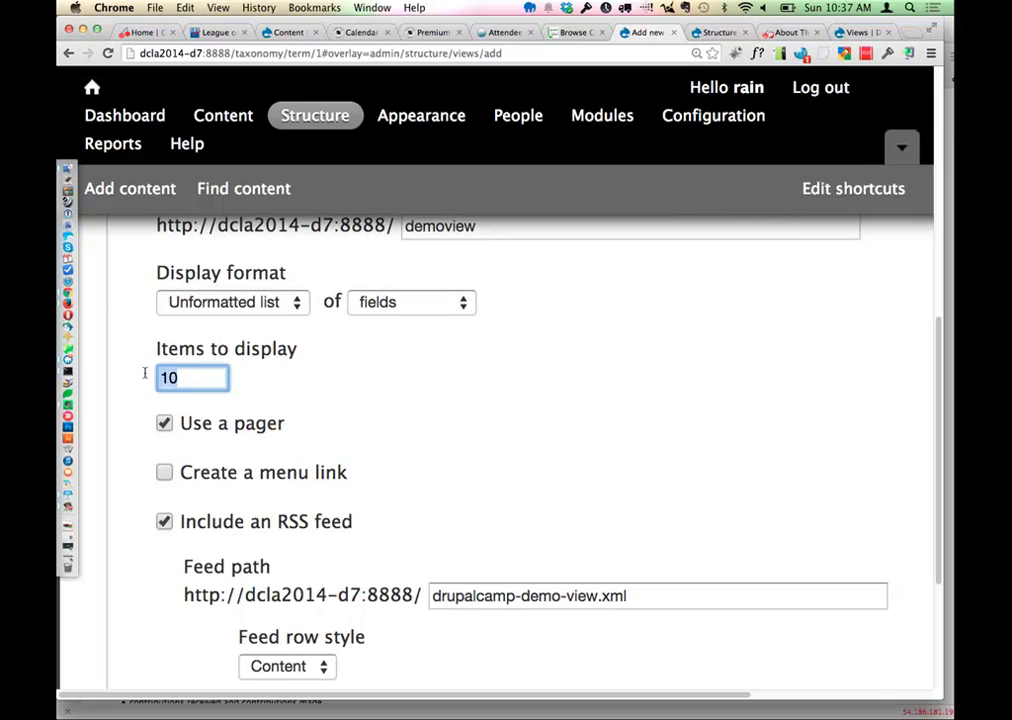
pyautogui.click(236, 478)
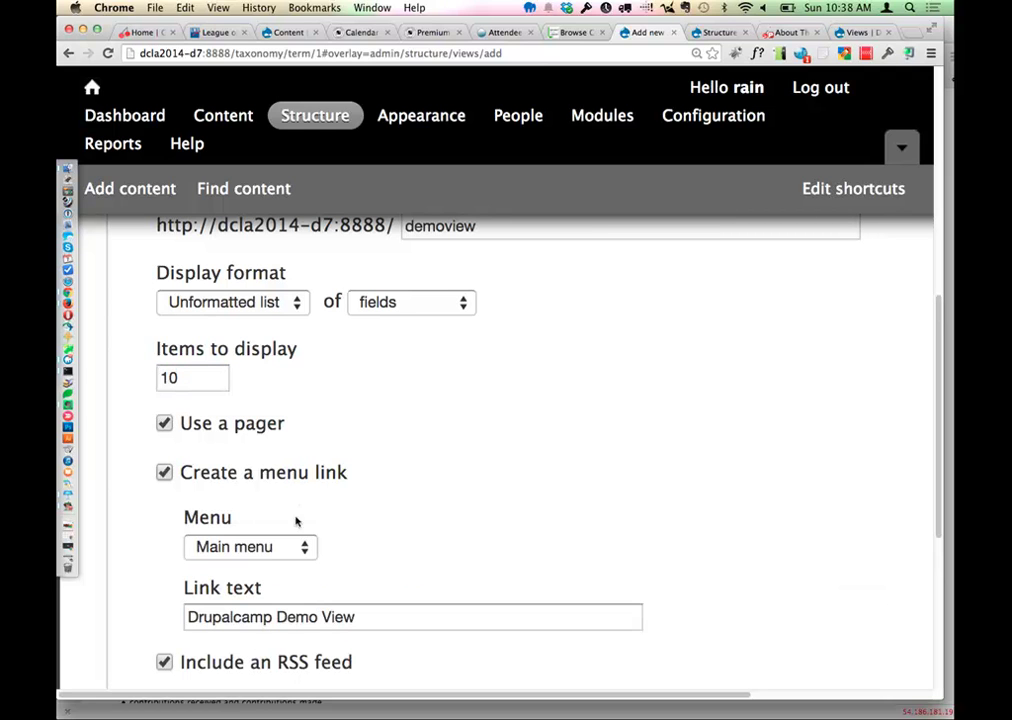
pyautogui.click(267, 549)
pyautogui.click(352, 558)
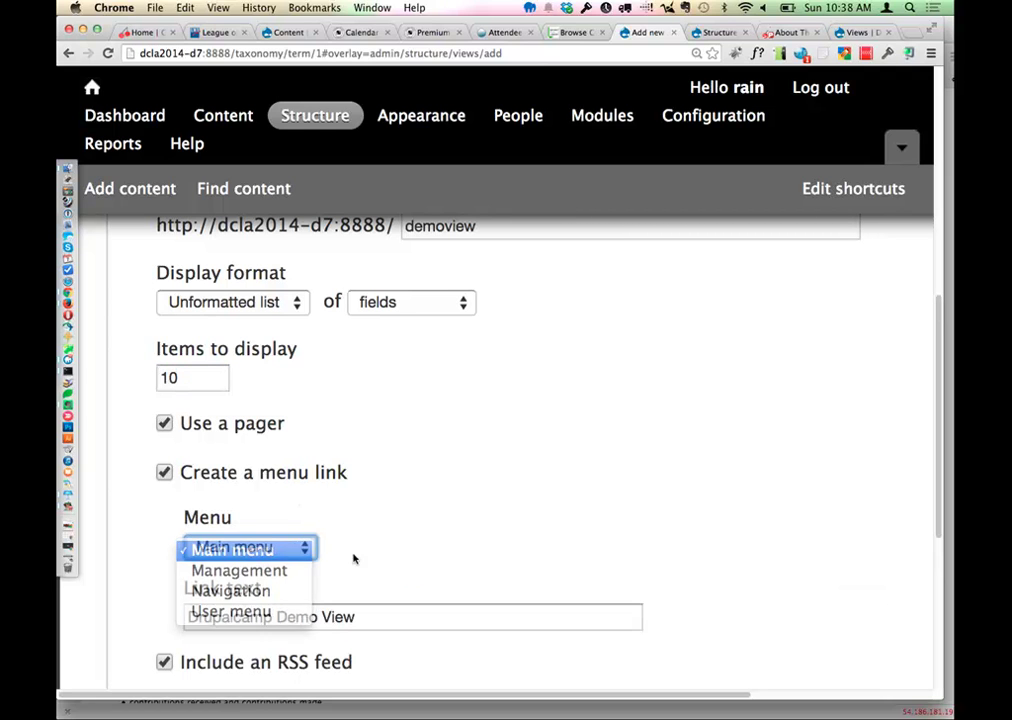
pyautogui.scroll(-1, 375, 624)
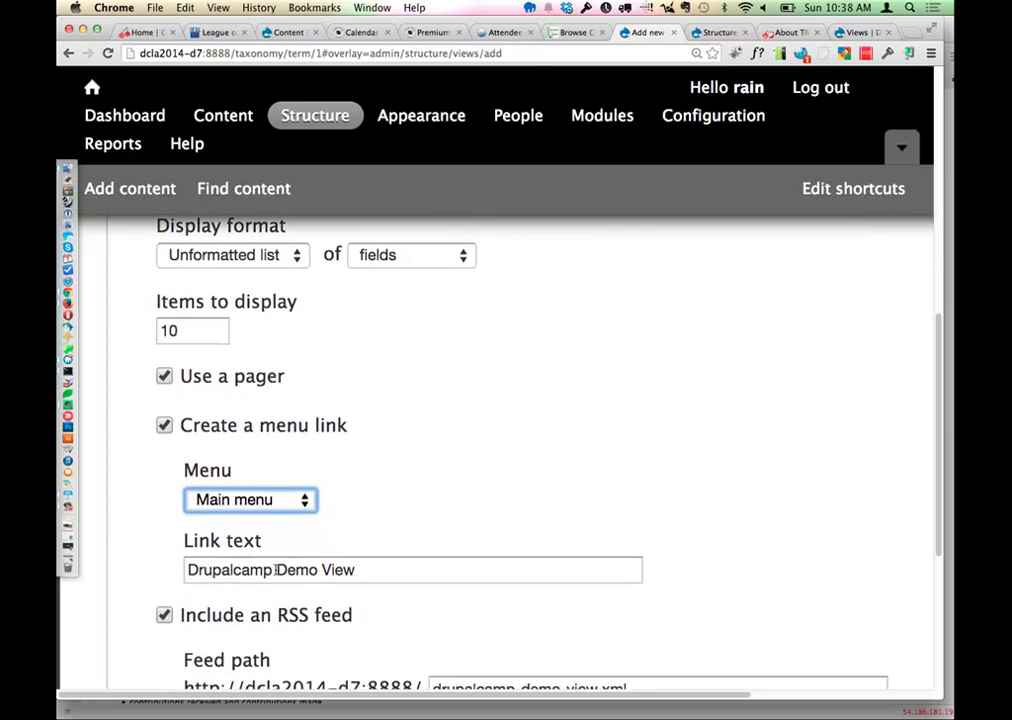
pyautogui.moveTo(275, 569); pyautogui.dragTo(219, 537)
pyautogui.press('BackSpace')
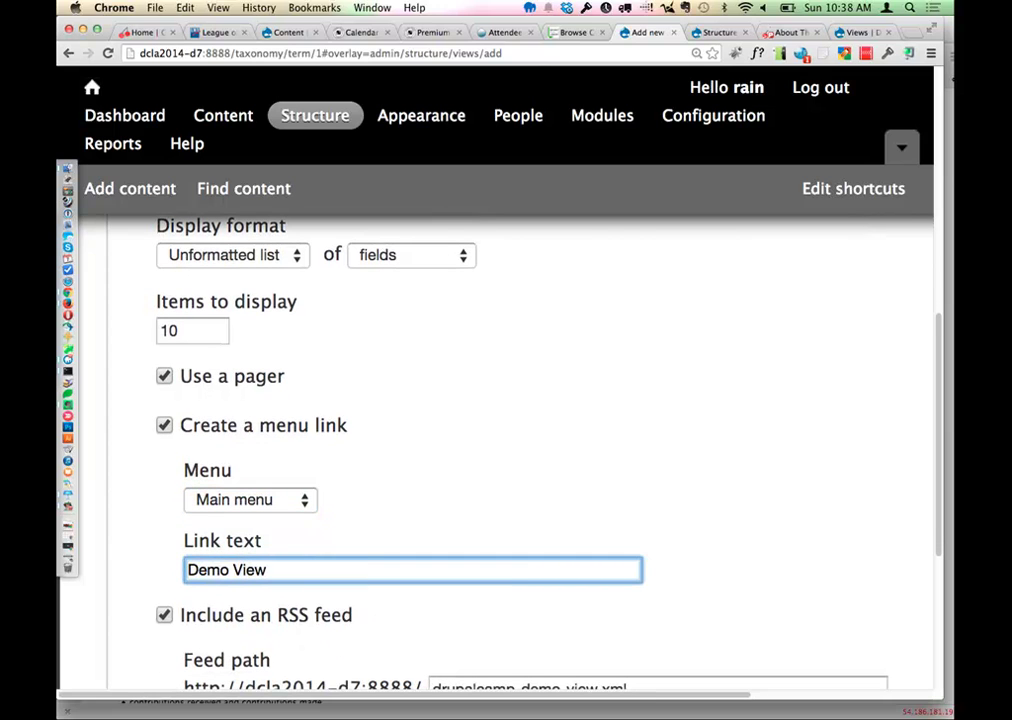
# Step: Change the RSS feed path to "demoview.xml" so that it matches the page's path
pyautogui.scroll(-3, 409, 625)
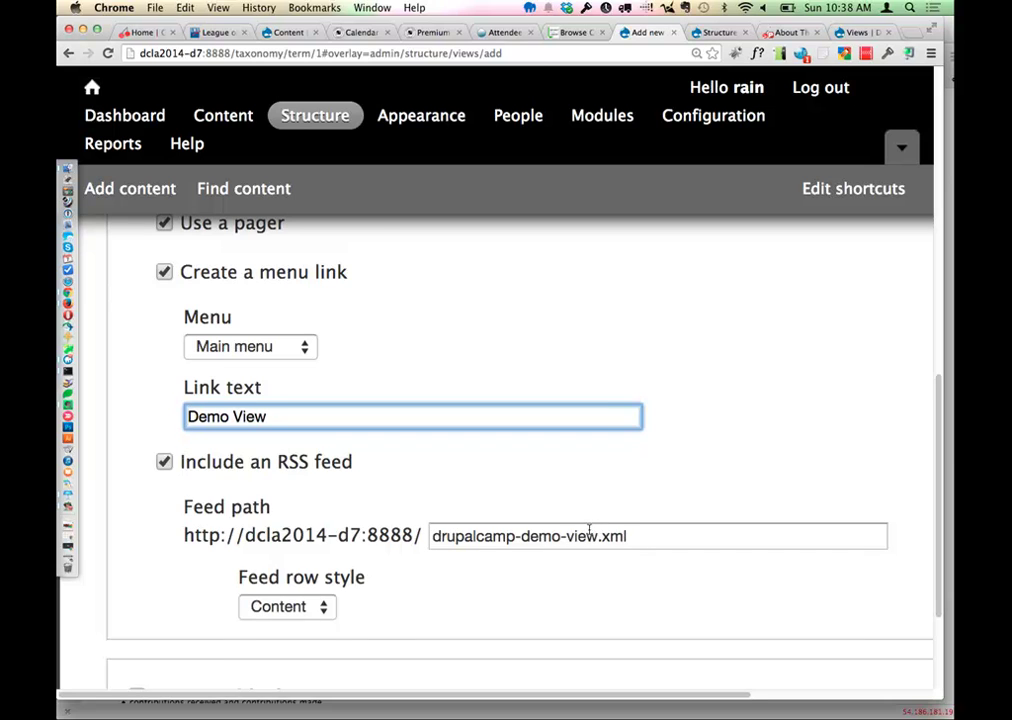
pyautogui.scroll(3, 590, 534)
pyautogui.scroll(3, 590, 534)
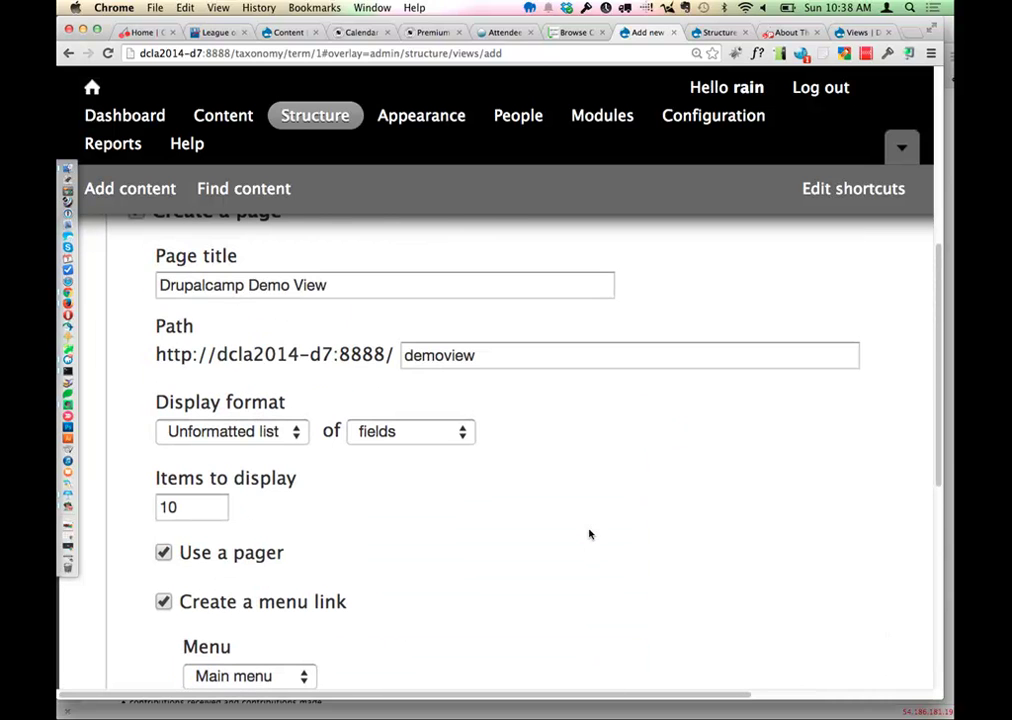
pyautogui.doubleClick(450, 354)
pyautogui.scroll(-10, 553, 452)
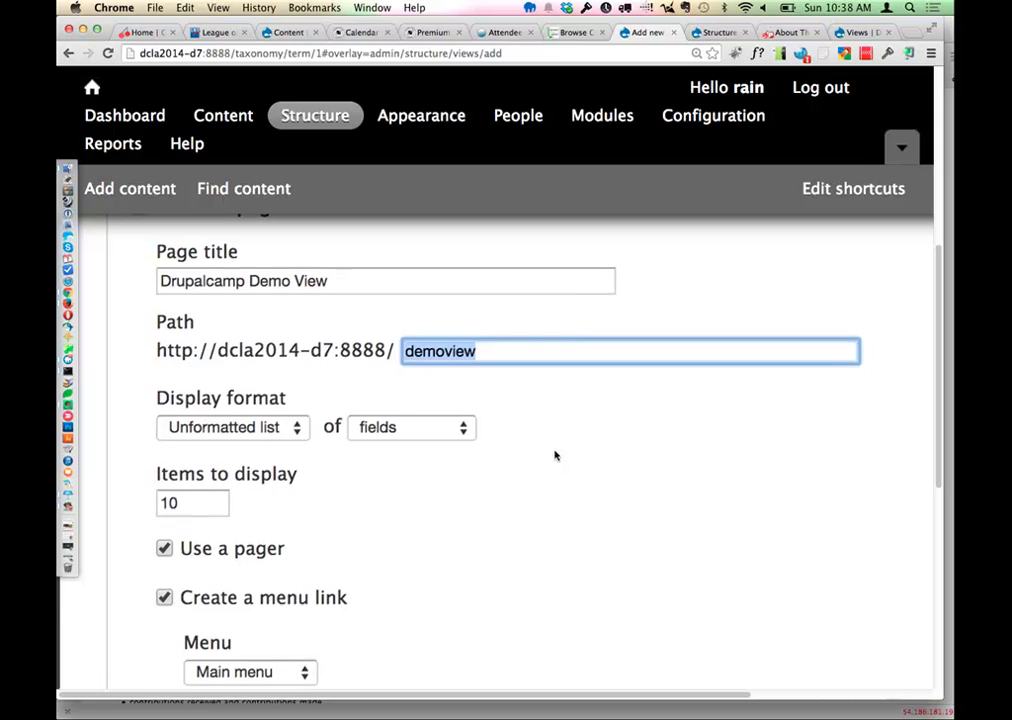
pyautogui.scroll(-1, 554, 451)
pyautogui.doubleClick(505, 362)
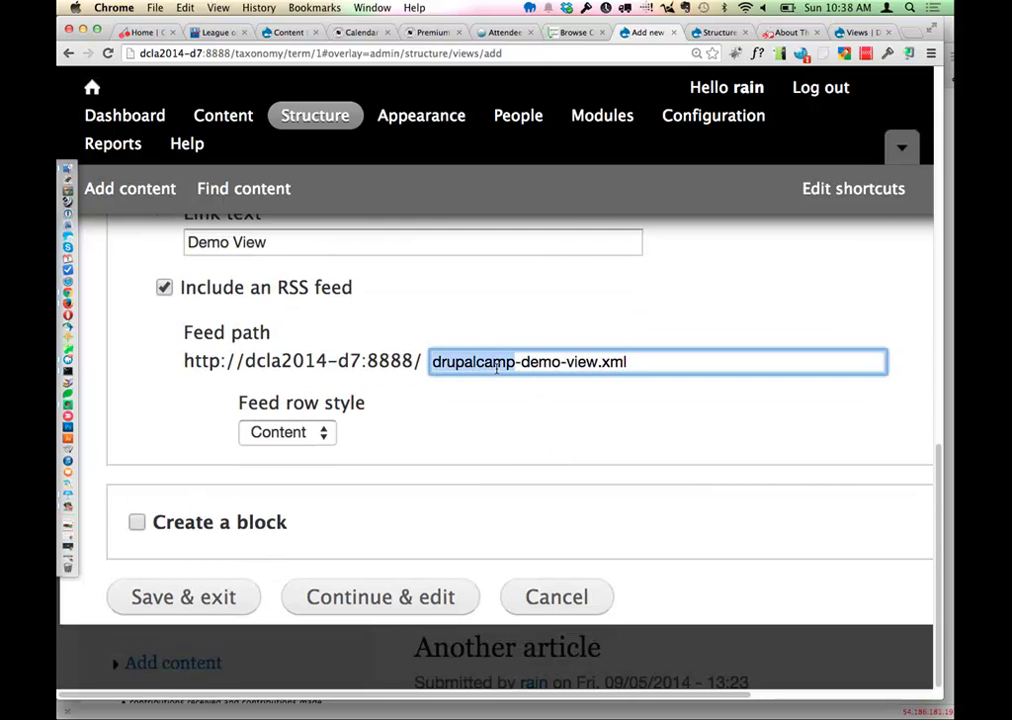
pyautogui.keyDown('shift'); pyautogui.click(598, 363); pyautogui.keyUp('shift')
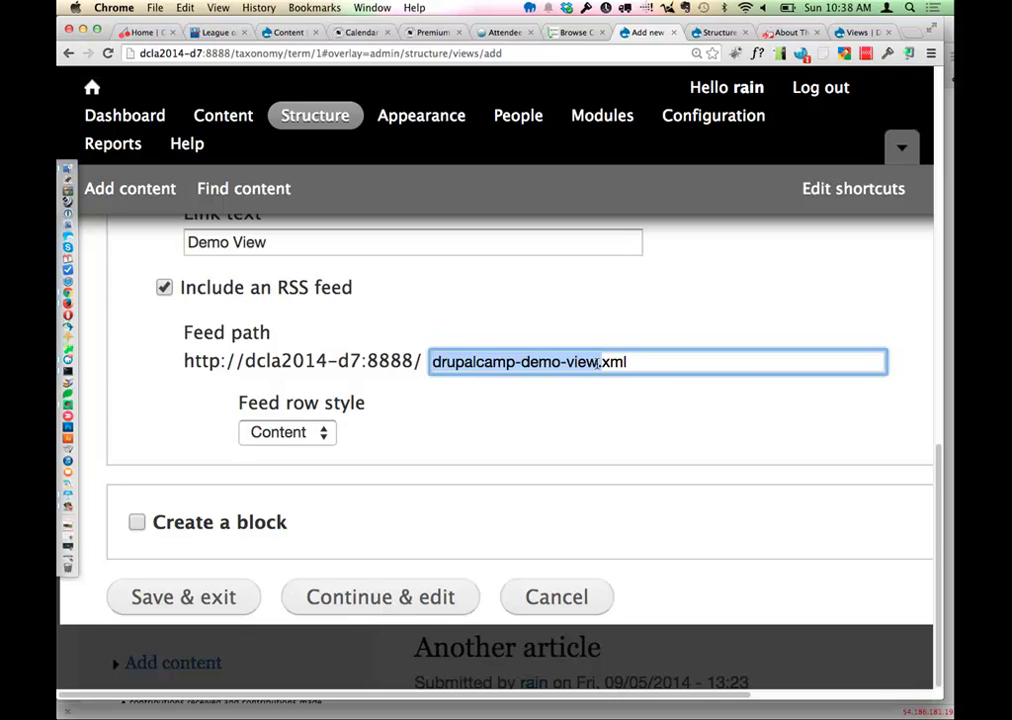
pyautogui.write('demoview')
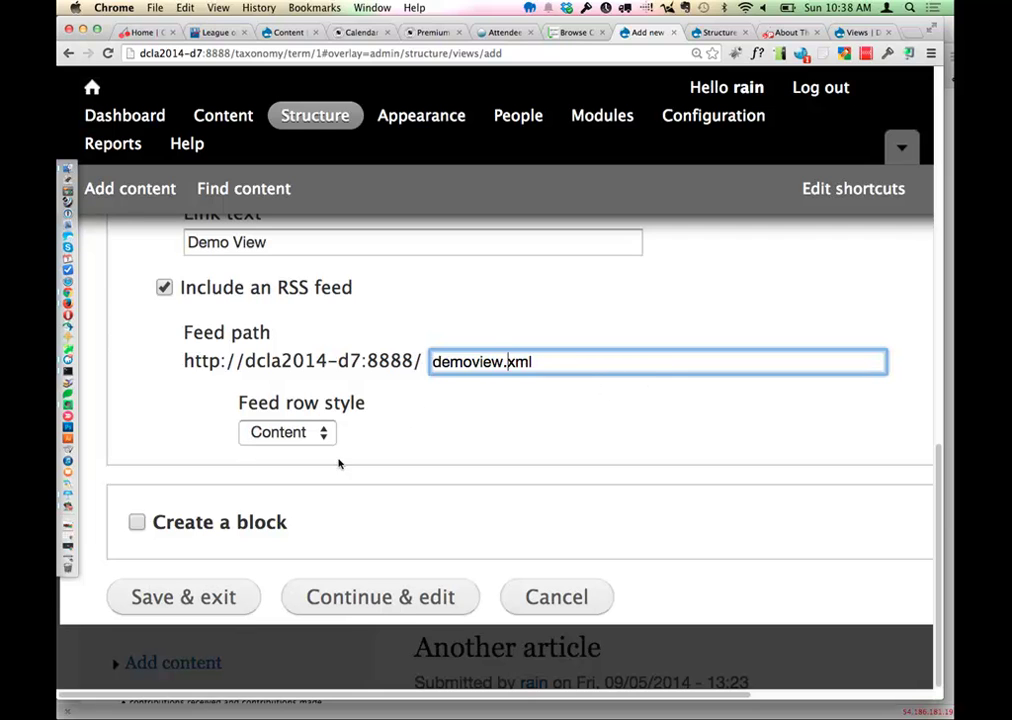
# Step: Review the feed row styles, keep Content, and save the new view without continuing to its full editor
pyautogui.click(288, 432)
pyautogui.click(406, 443)
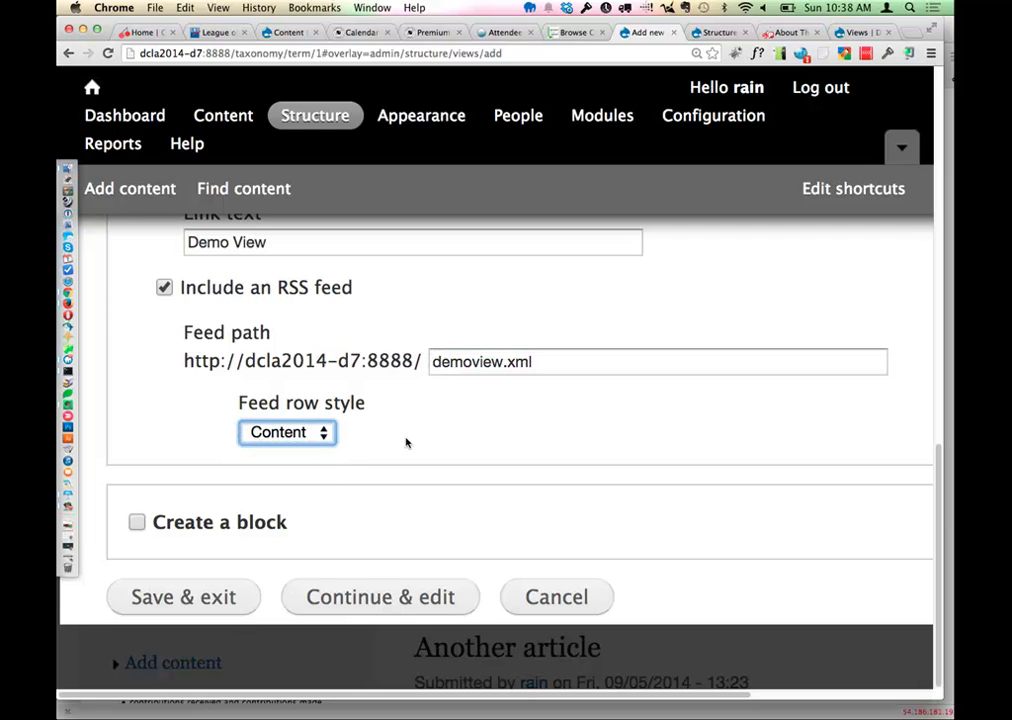
pyautogui.click(283, 432)
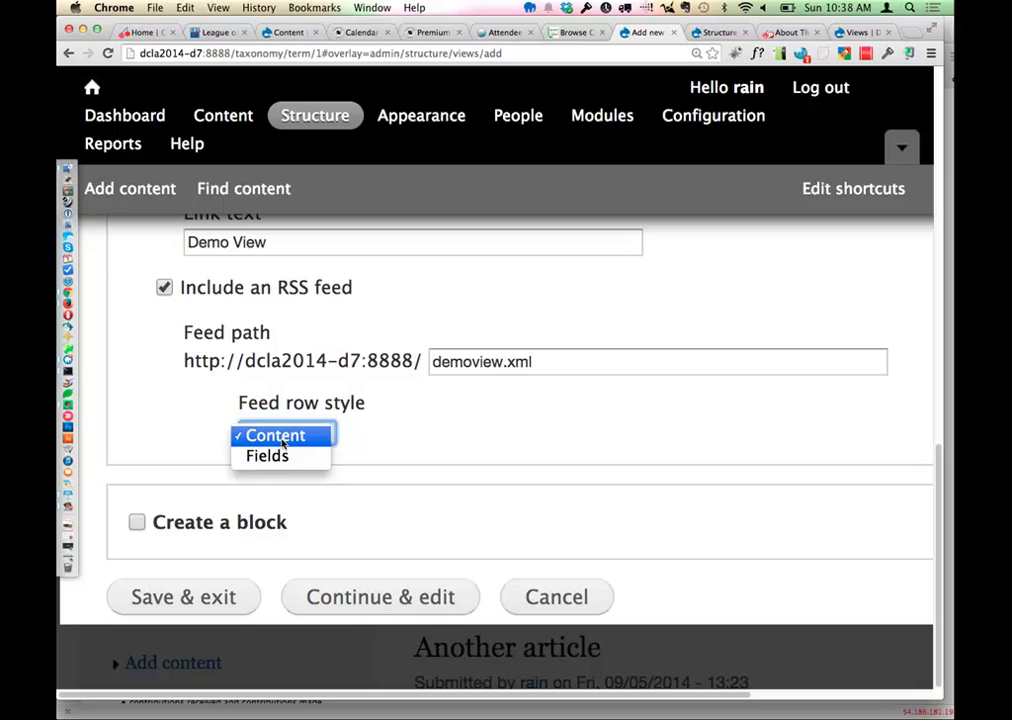
pyautogui.click(305, 537)
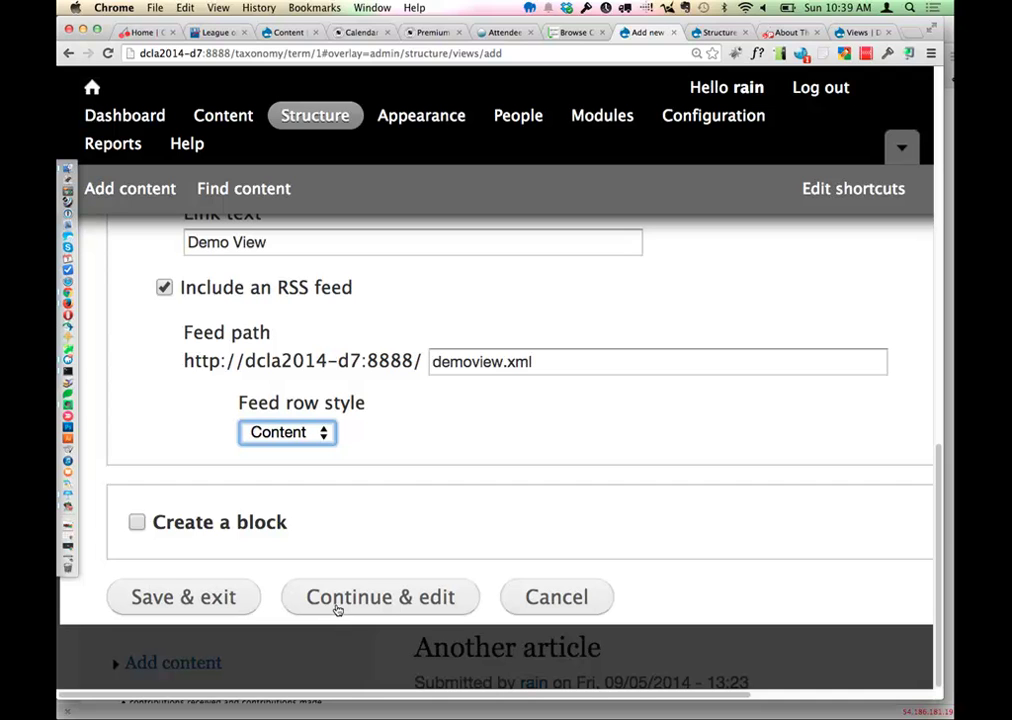
pyautogui.click(203, 605)
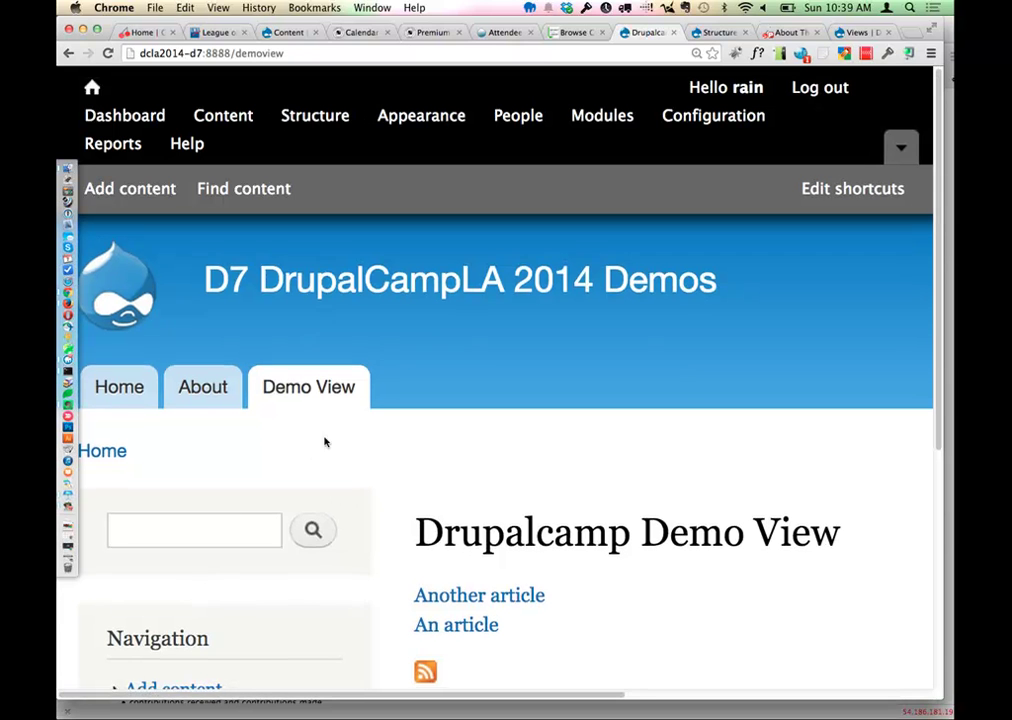
# Step: Examine the finished view page: its menu tab, title, article links, feed icon and the demoview path in the address
pyautogui.scroll(-1, 323, 440)
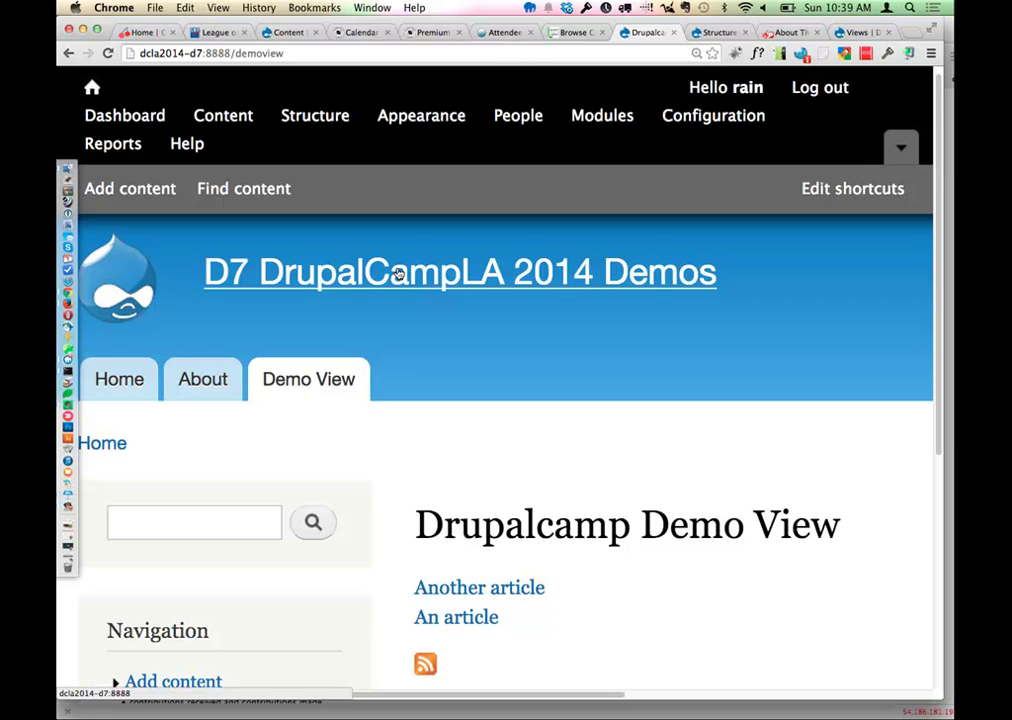
pyautogui.scroll(-3, 456, 303)
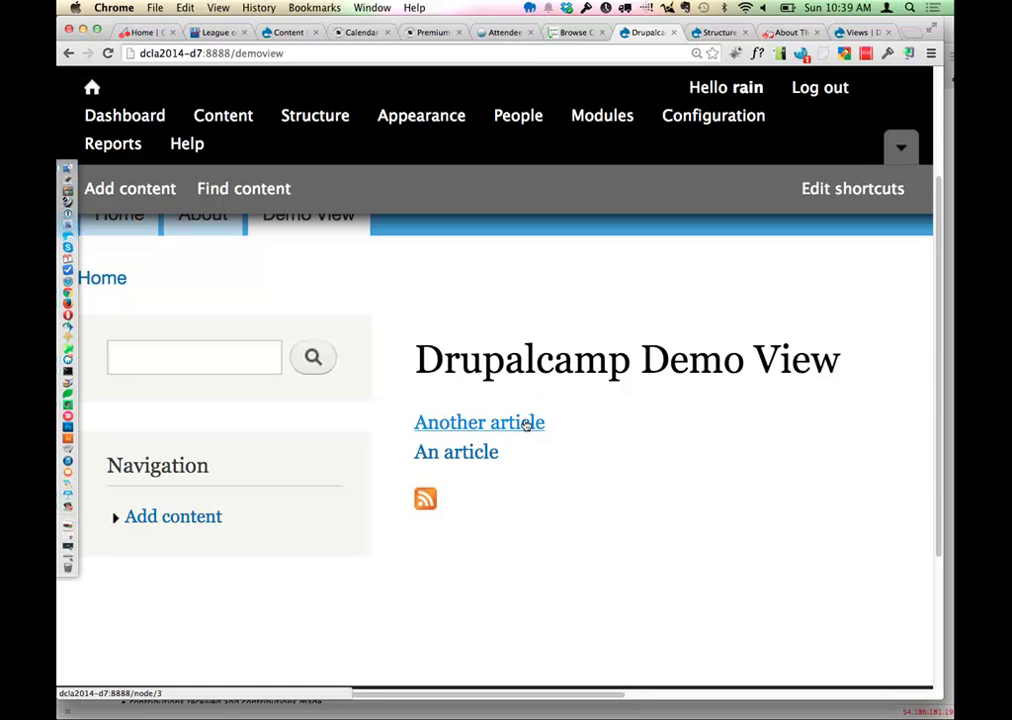
pyautogui.scroll(-1, 527, 425)
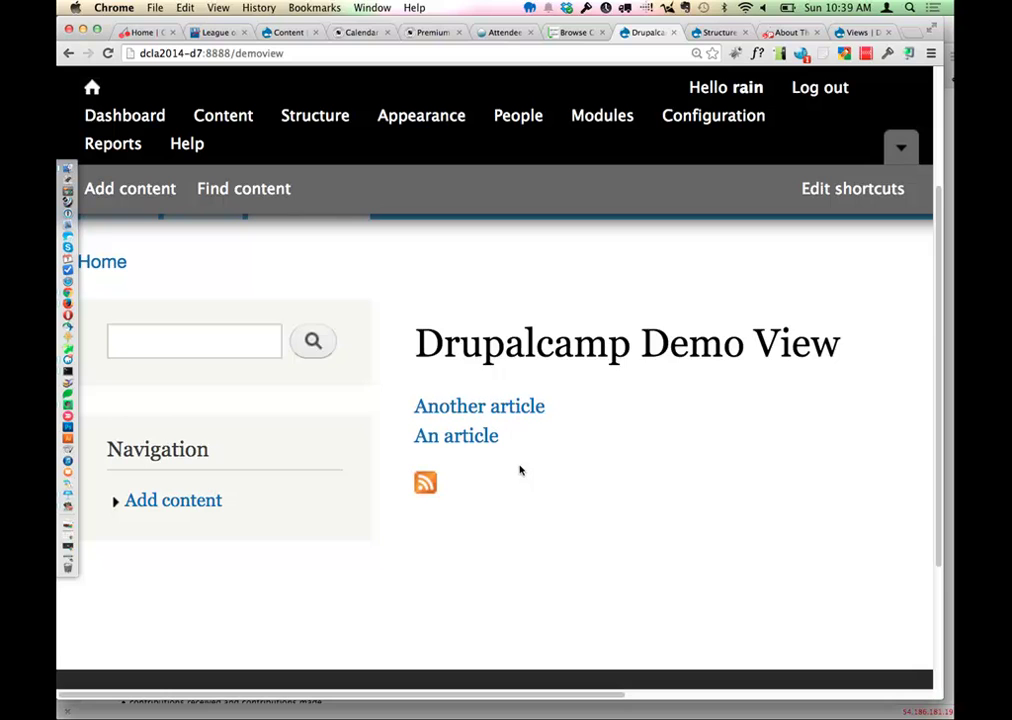
pyautogui.hscroll(3, 574, 460)
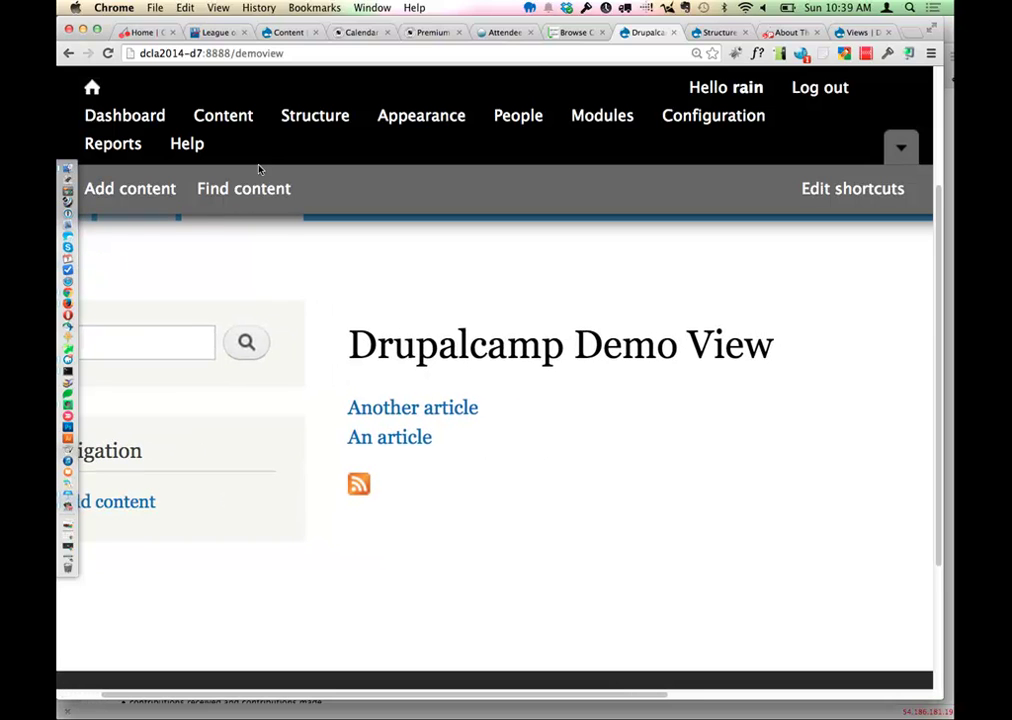
pyautogui.doubleClick(259, 53)
pyautogui.scroll(4, 307, 275)
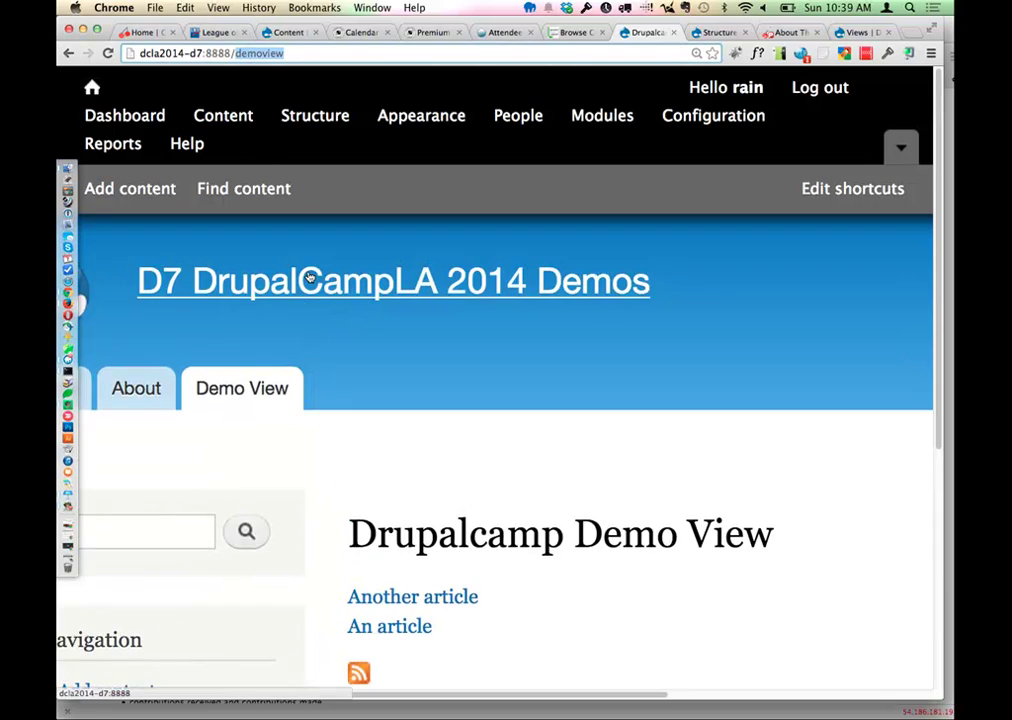
pyautogui.hscroll(2, 276, 368)
pyautogui.scroll(-3, 276, 368)
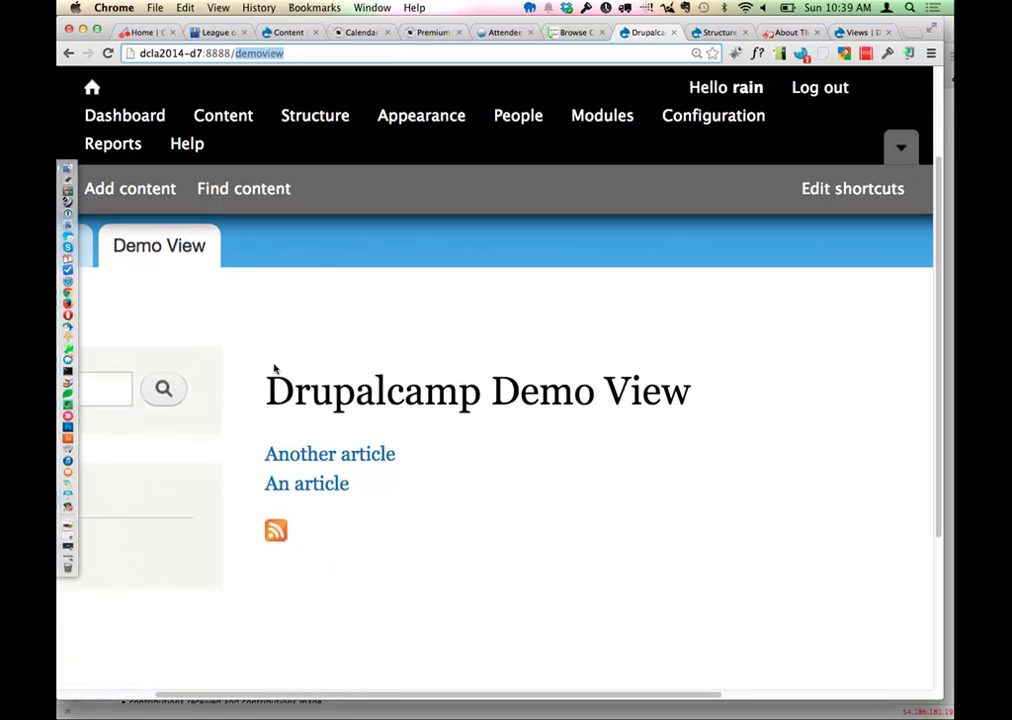
pyautogui.hscroll(4, 818, 398)
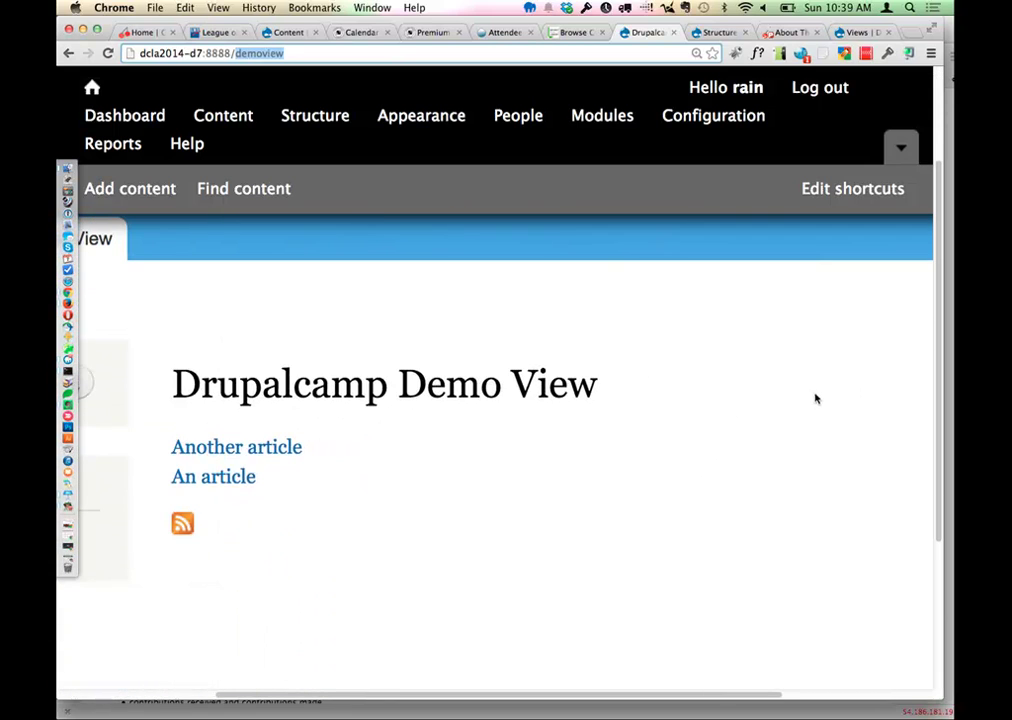
# Step: Open the Drupalcamp Demo View for editing directly from the demoview page
pyautogui.press('super+minus')
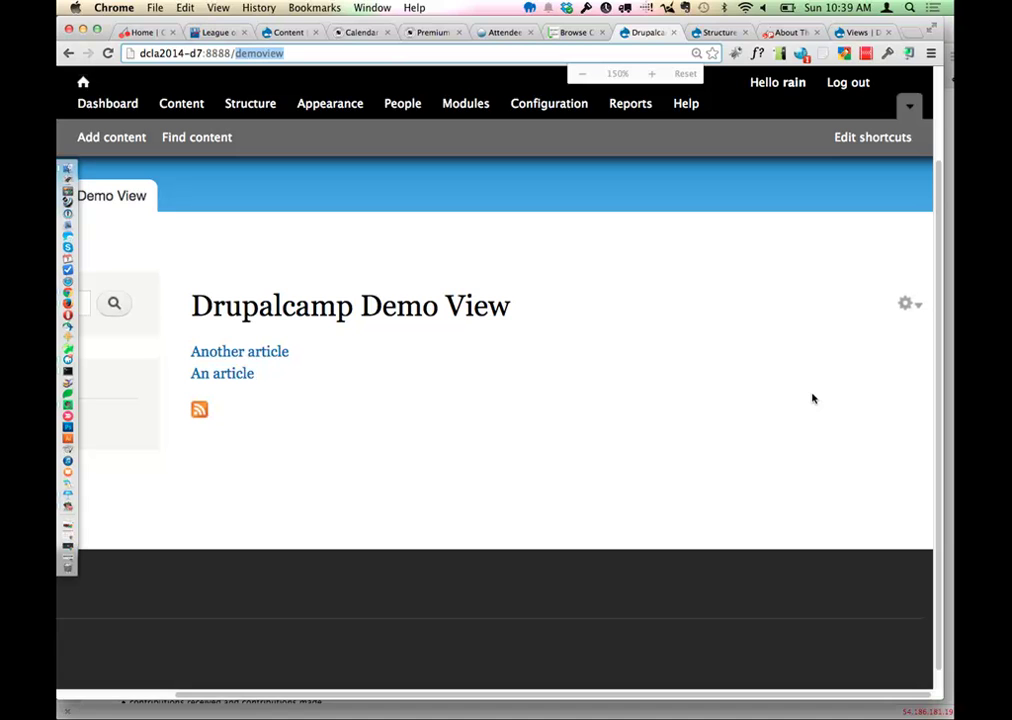
pyautogui.click(909, 305)
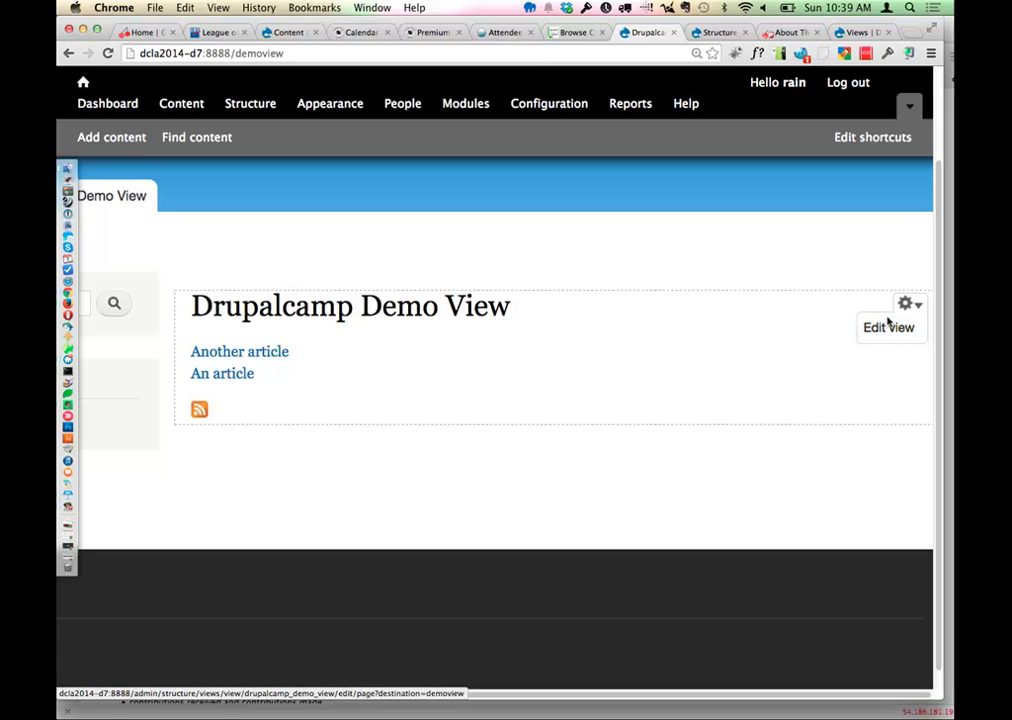
pyautogui.scroll(-1, 888, 330)
pyautogui.click(888, 330)
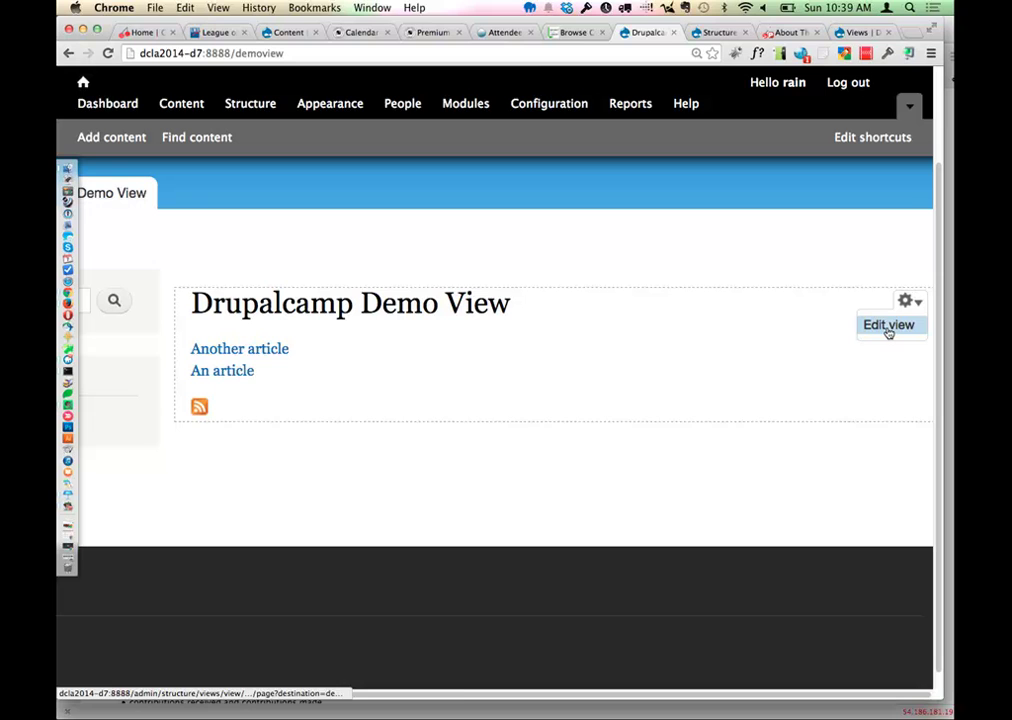
pyautogui.click(905, 304)
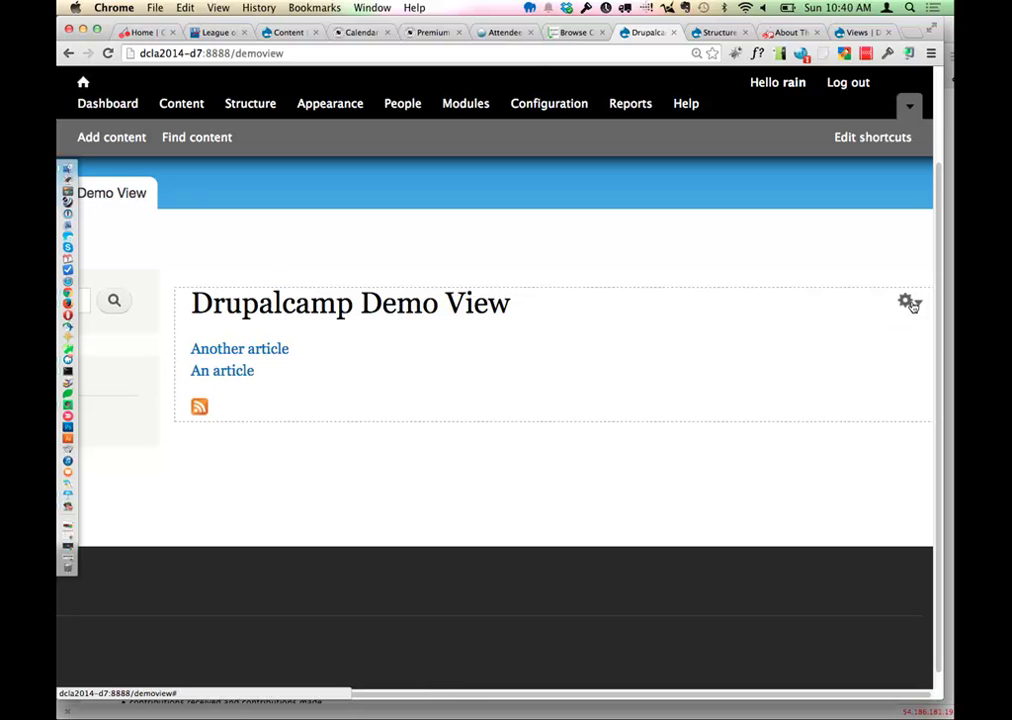
pyautogui.click(910, 304)
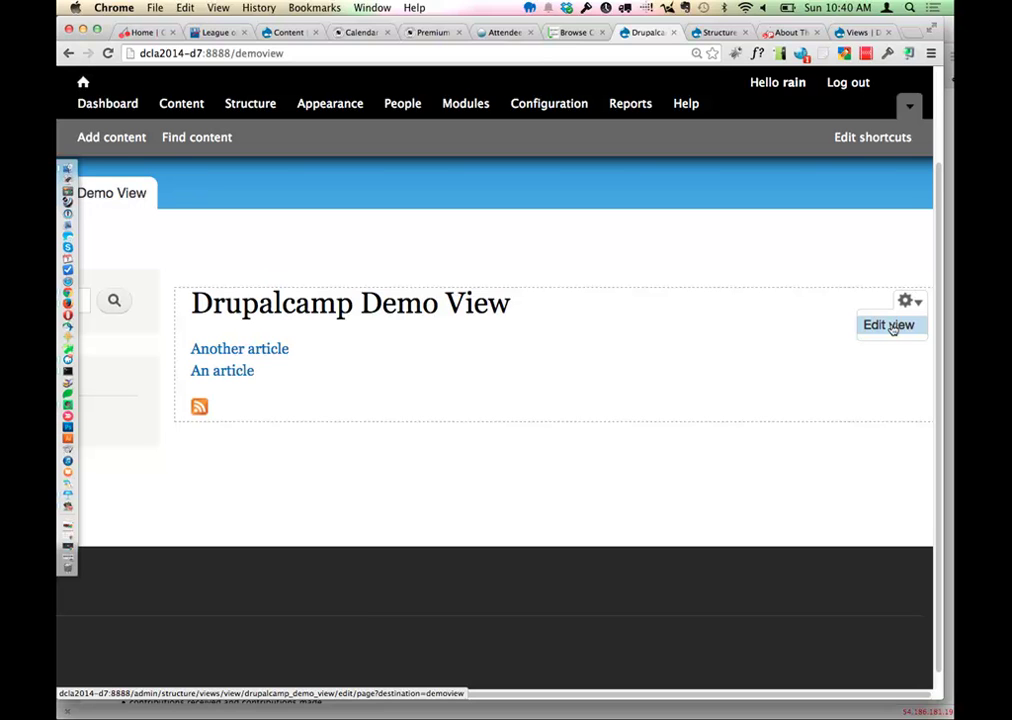
pyautogui.click(891, 326)
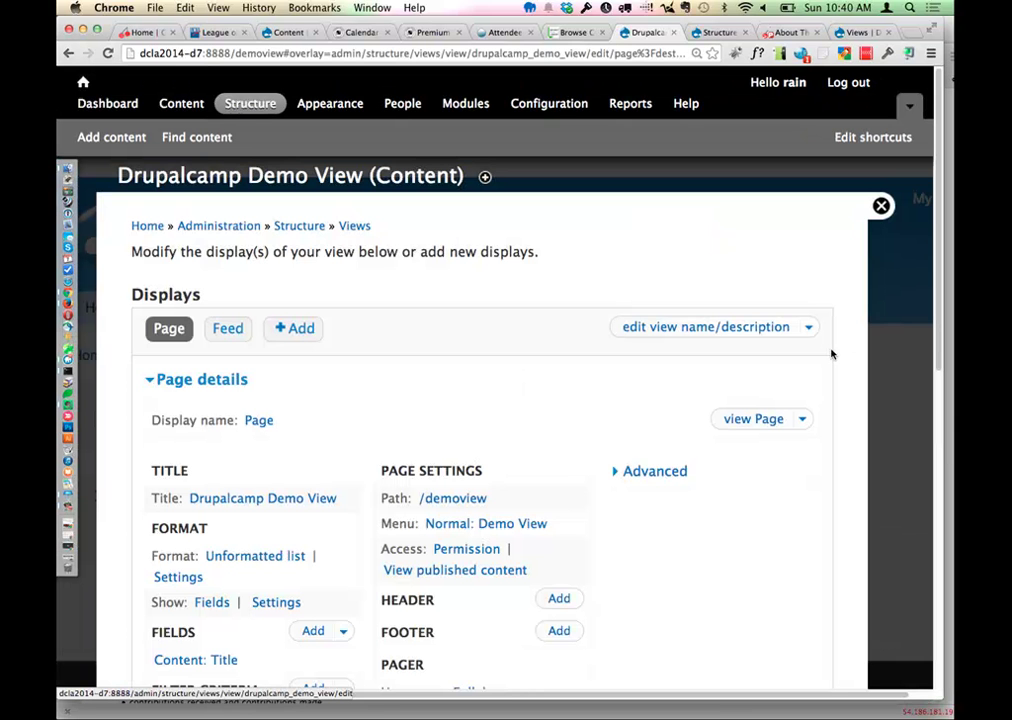
# Step: Examine the Page display's settings, the view's existing displays and the display types that can be added
pyautogui.scroll(-3, 831, 353)
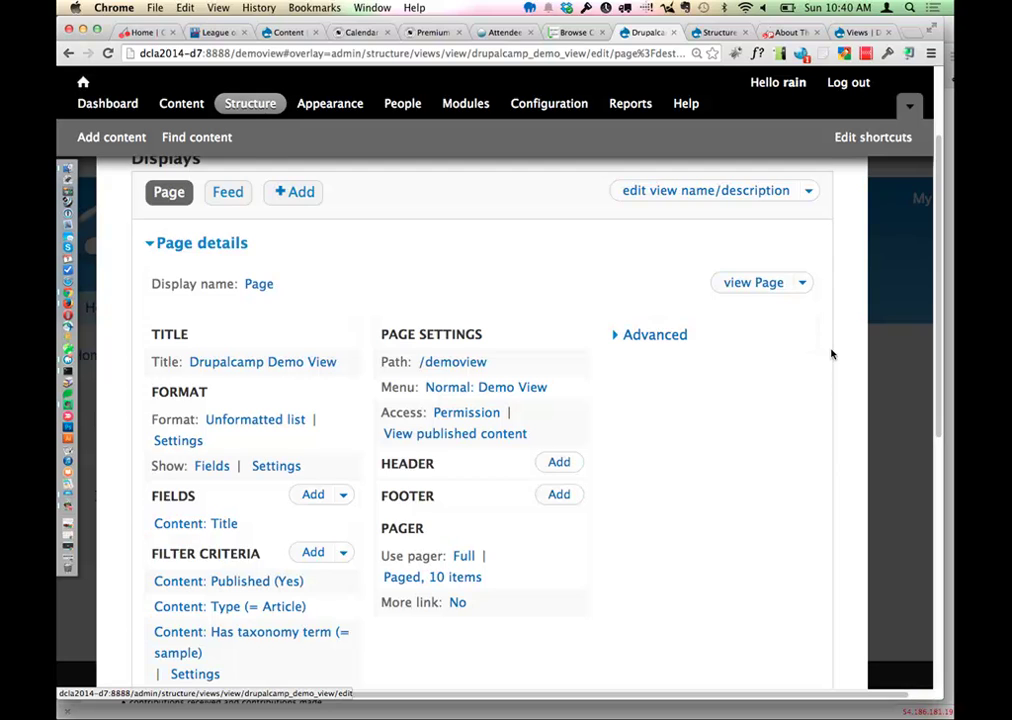
pyautogui.scroll(-1, 831, 353)
pyautogui.scroll(-3, 831, 353)
pyautogui.scroll(2, 831, 353)
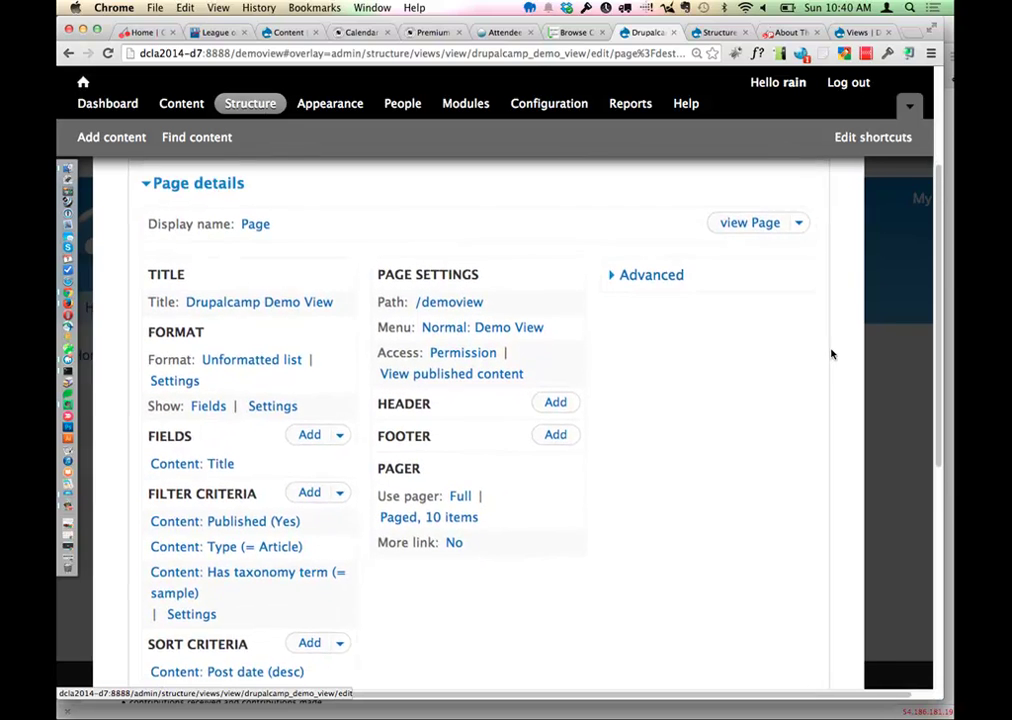
pyautogui.scroll(-1, 831, 353)
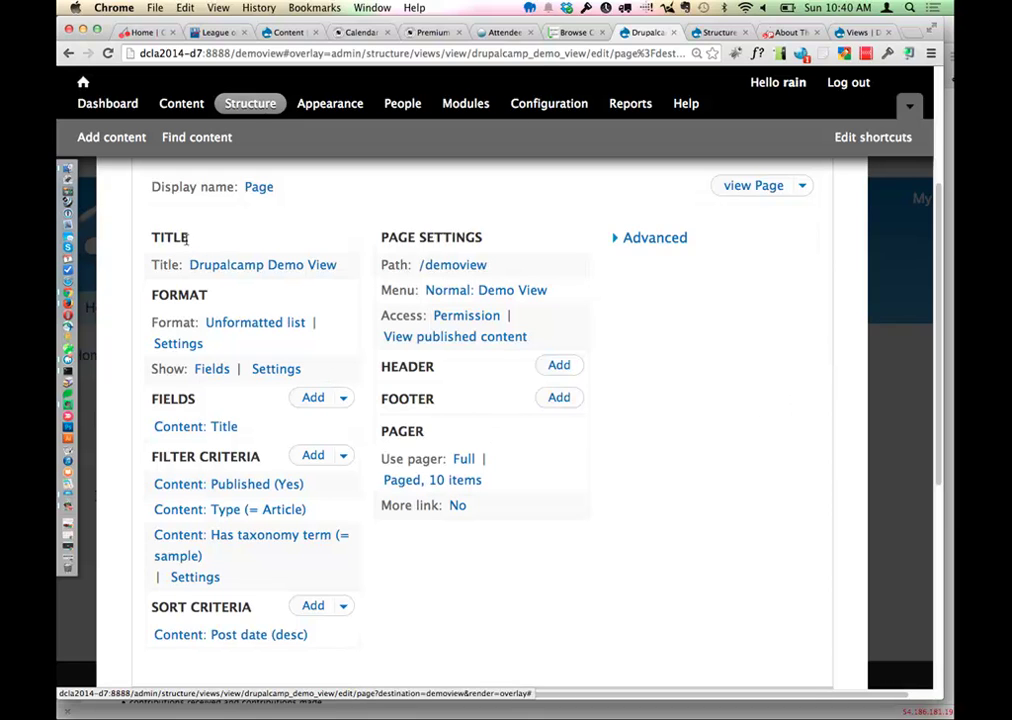
pyautogui.scroll(2, 278, 269)
pyautogui.scroll(2, 280, 269)
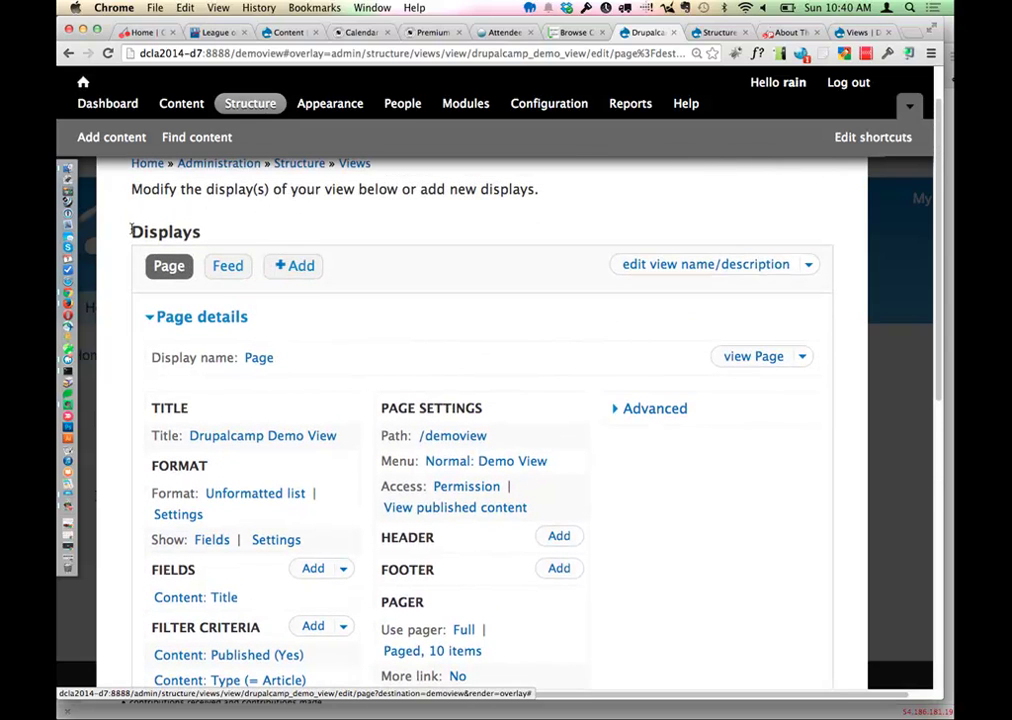
pyautogui.moveTo(131, 231); pyautogui.dragTo(201, 231)
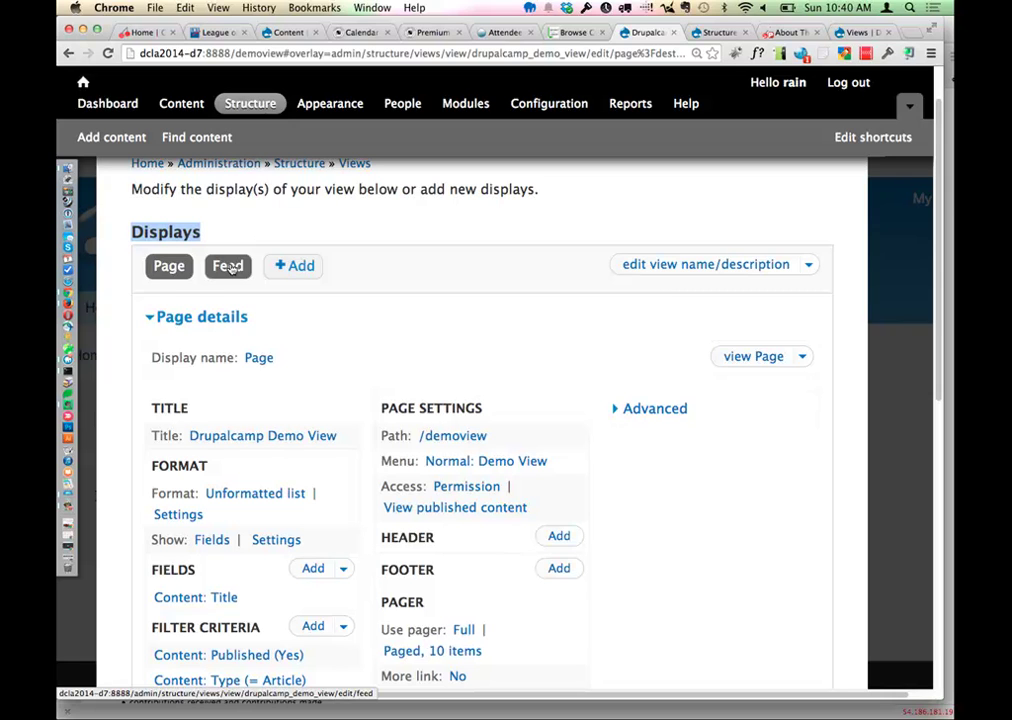
pyautogui.click(295, 266)
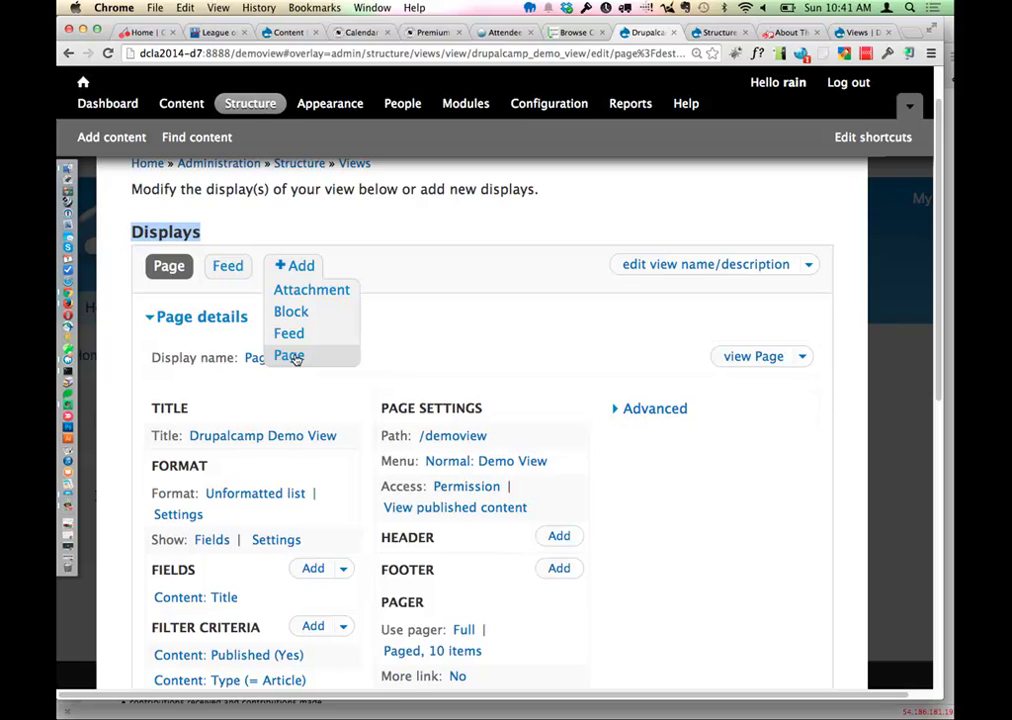
pyautogui.click(294, 267)
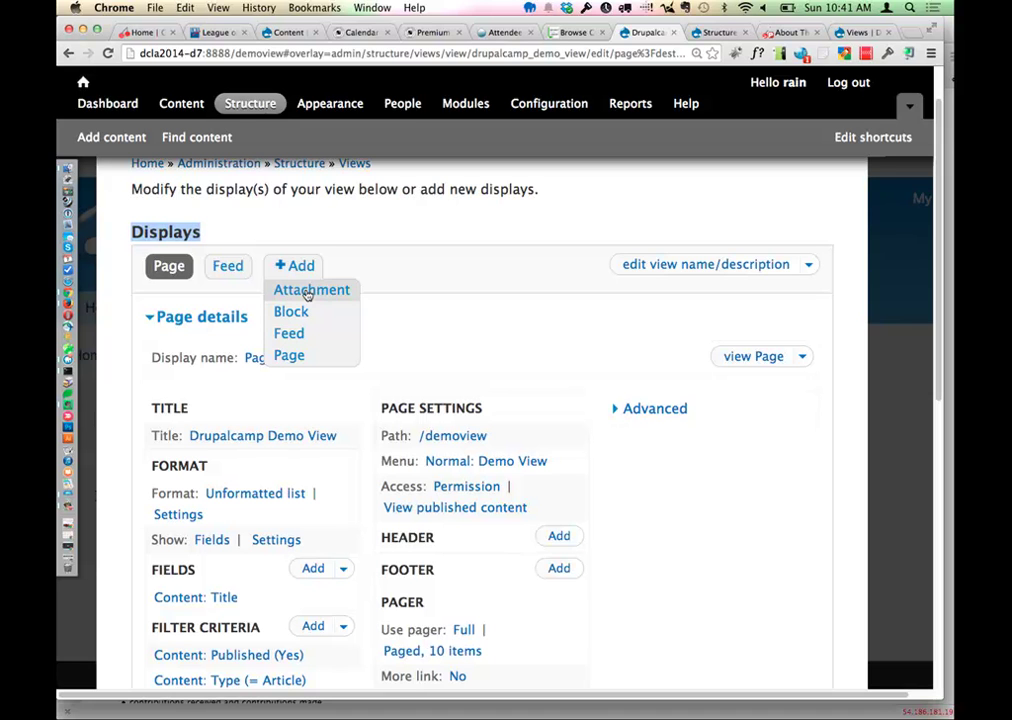
# Step: Look at the Premium Resource Subjects page as an example, check the Drupal 8 Structure page, and return to the view editor
pyautogui.click(424, 34)
pyautogui.click(371, 396)
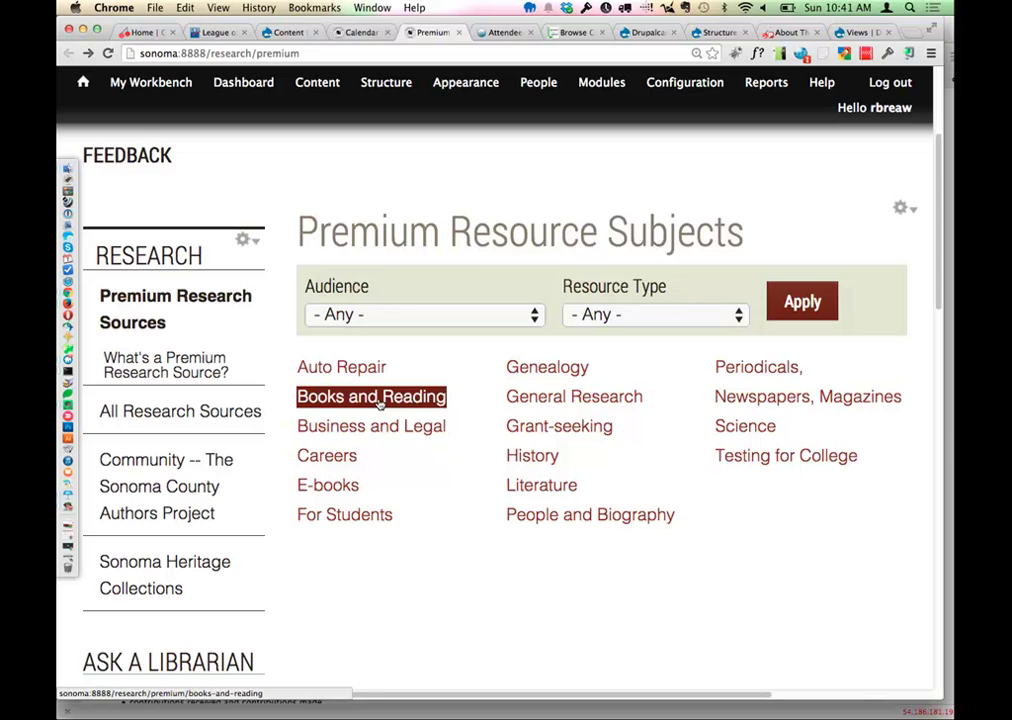
pyautogui.click(711, 33)
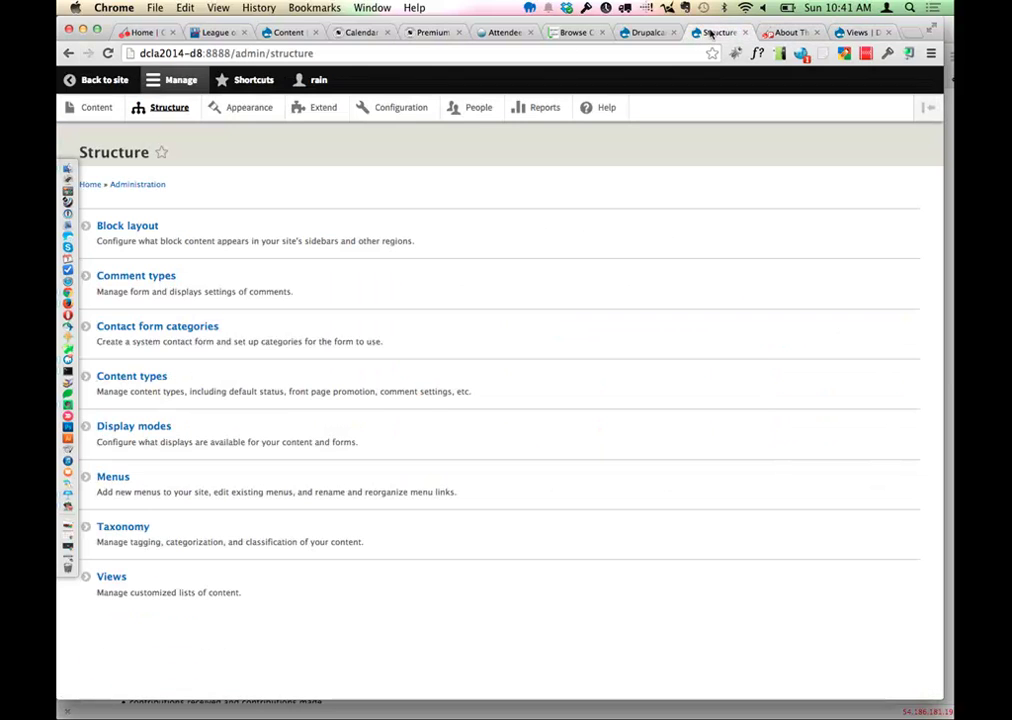
pyautogui.click(648, 34)
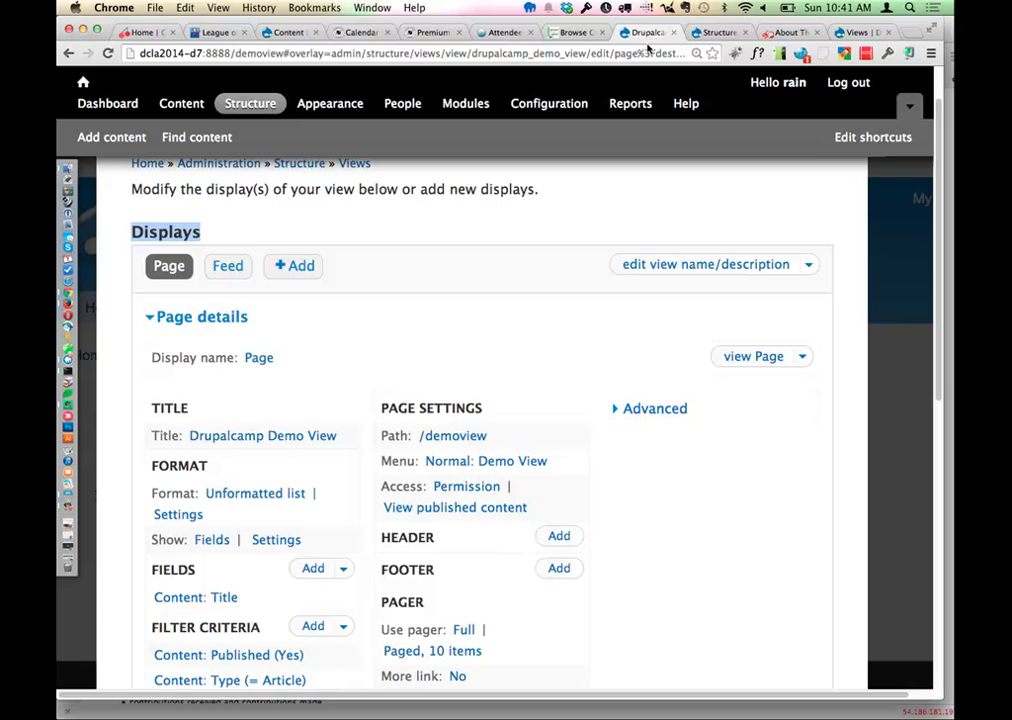
# Step: Review the Page display's title, format, fields, filter, sort and page settings against the view's name
pyautogui.scroll(-2, 607, 462)
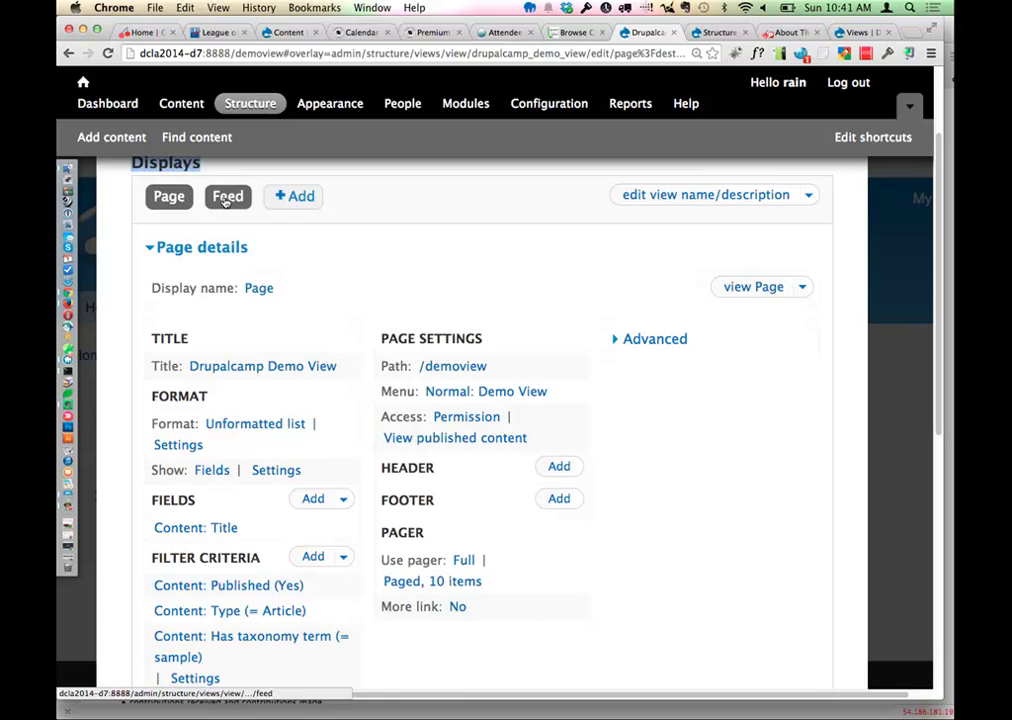
pyautogui.scroll(-2, 269, 343)
pyautogui.scroll(1, 269, 343)
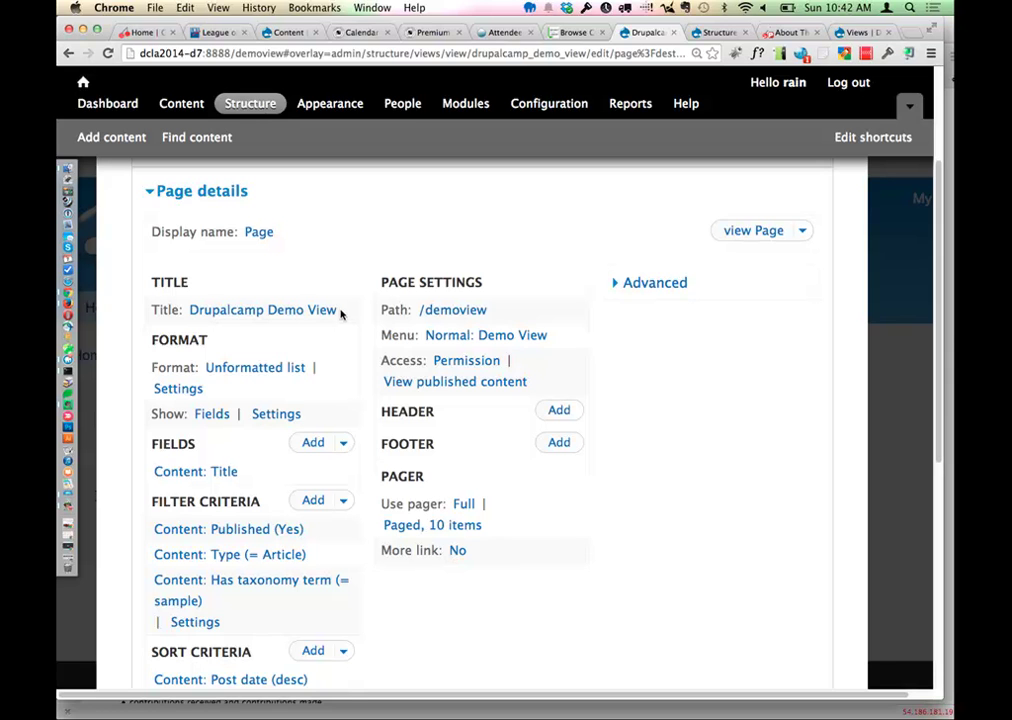
pyautogui.scroll(2, 325, 318)
pyautogui.scroll(2, 324, 319)
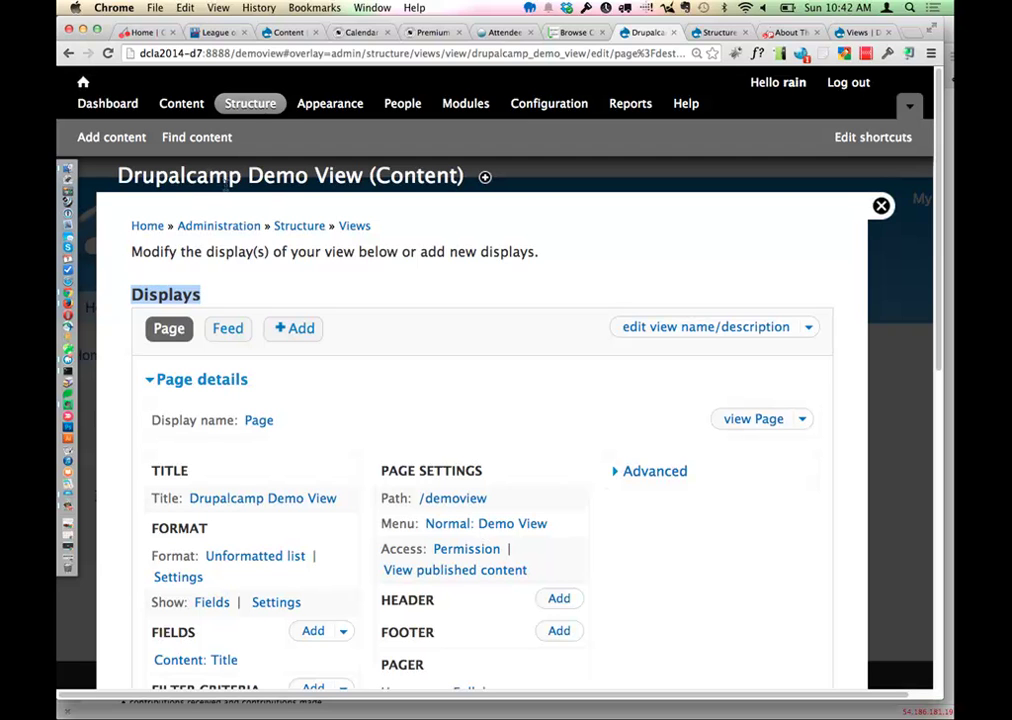
pyautogui.scroll(-4, 242, 415)
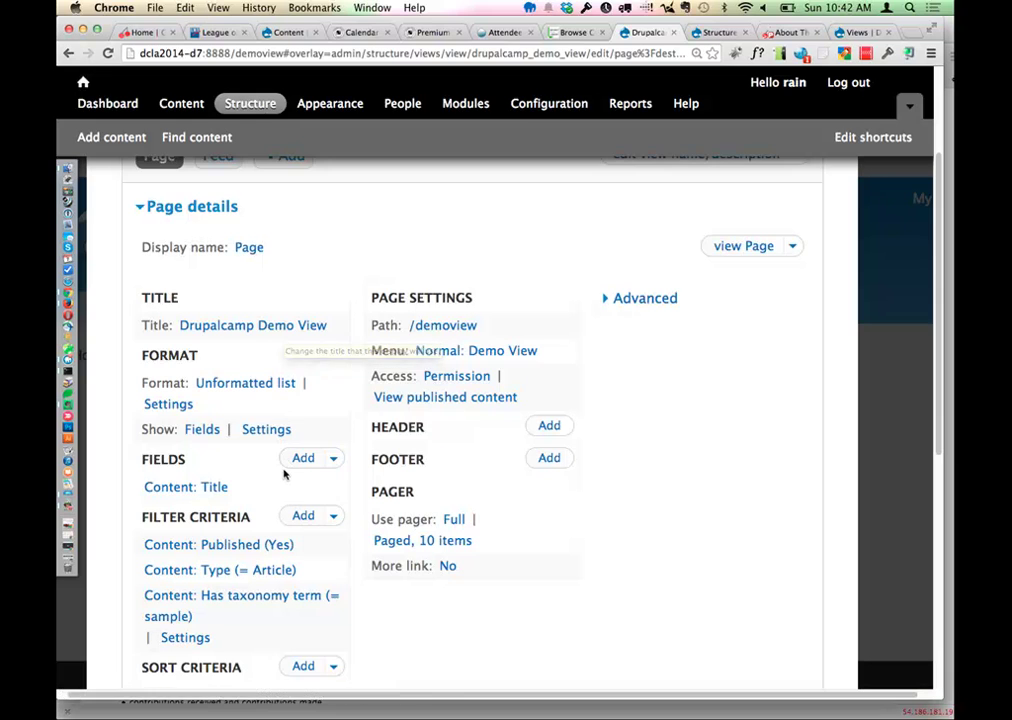
pyautogui.scroll(-2, 284, 476)
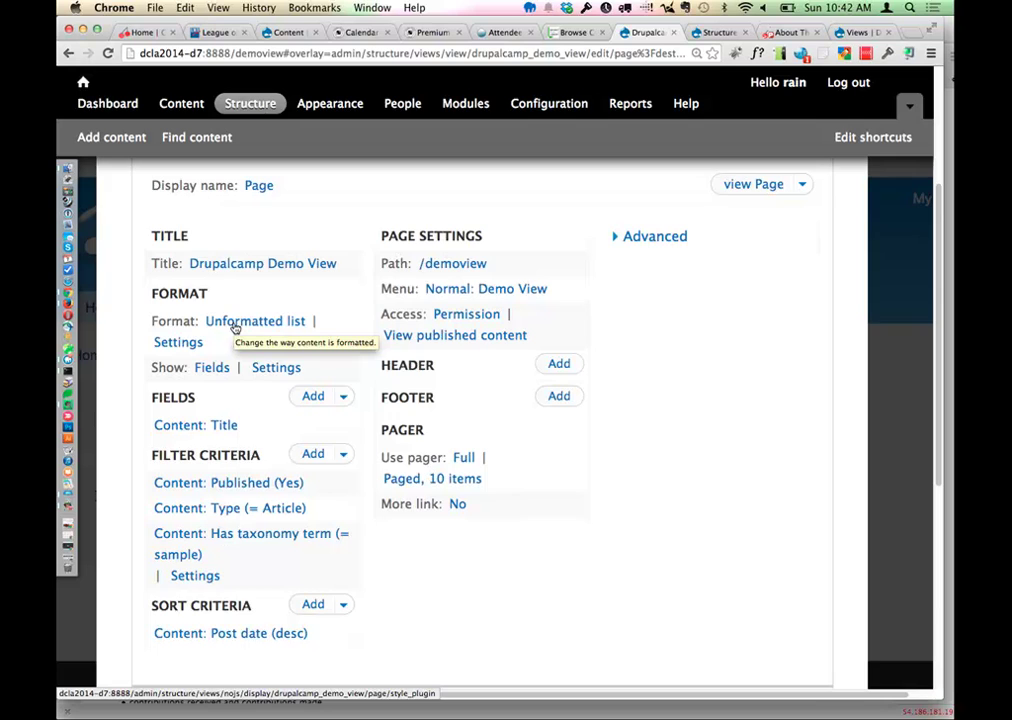
# Step: Review the available format styles without changing the format, and check the view's preview of articles
pyautogui.click(234, 327)
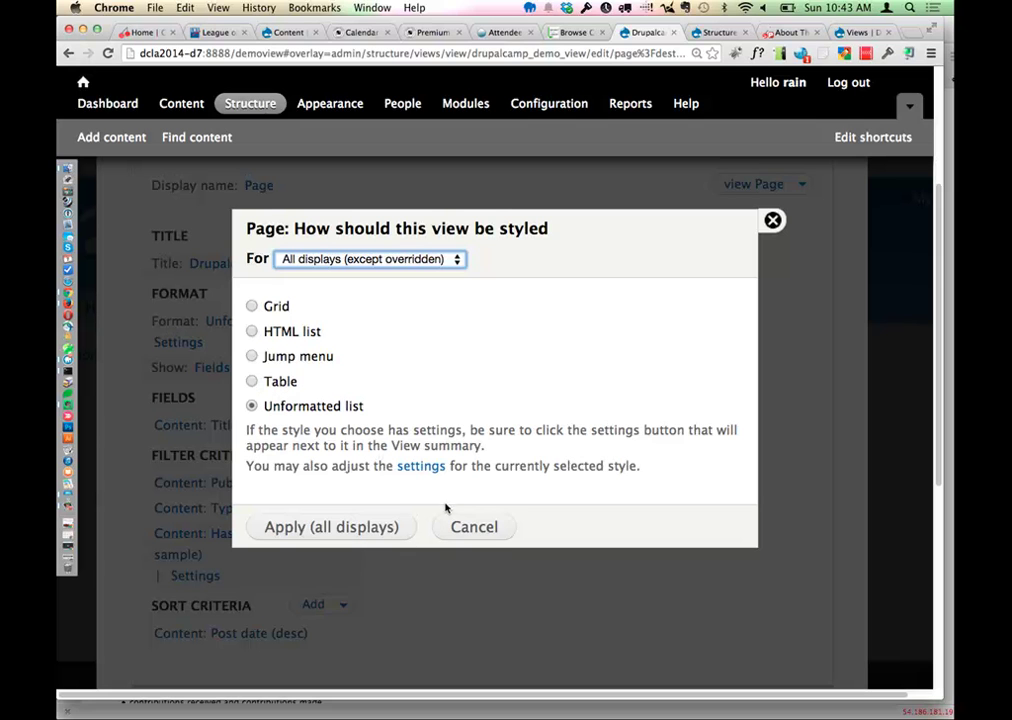
pyautogui.click(476, 530)
pyautogui.scroll(-5, 488, 623)
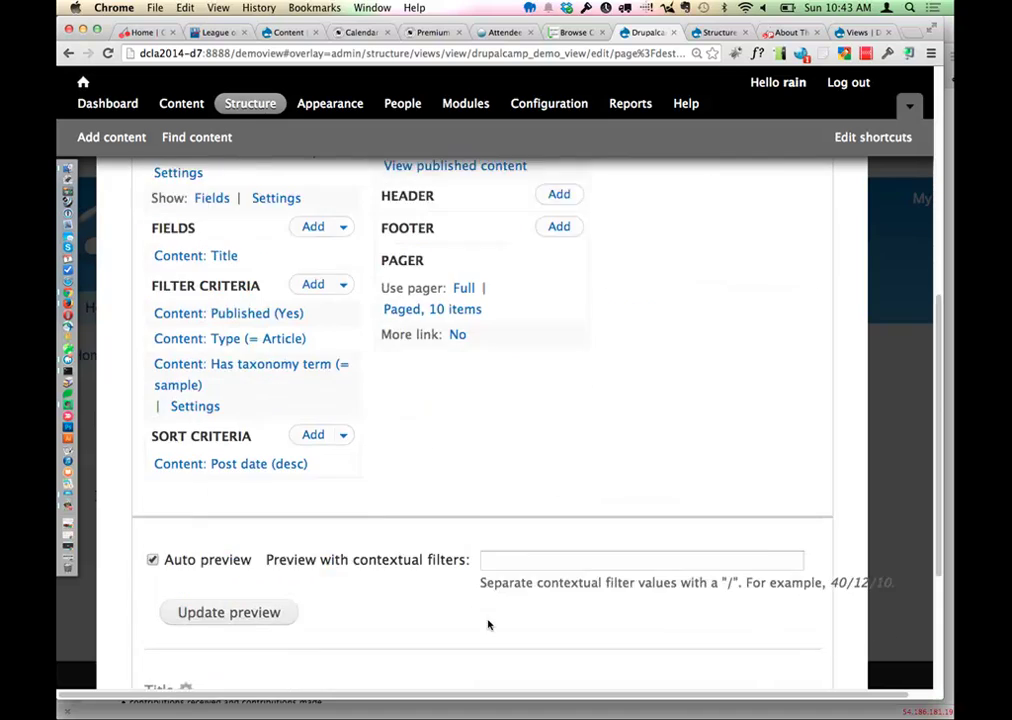
pyautogui.scroll(-2, 488, 623)
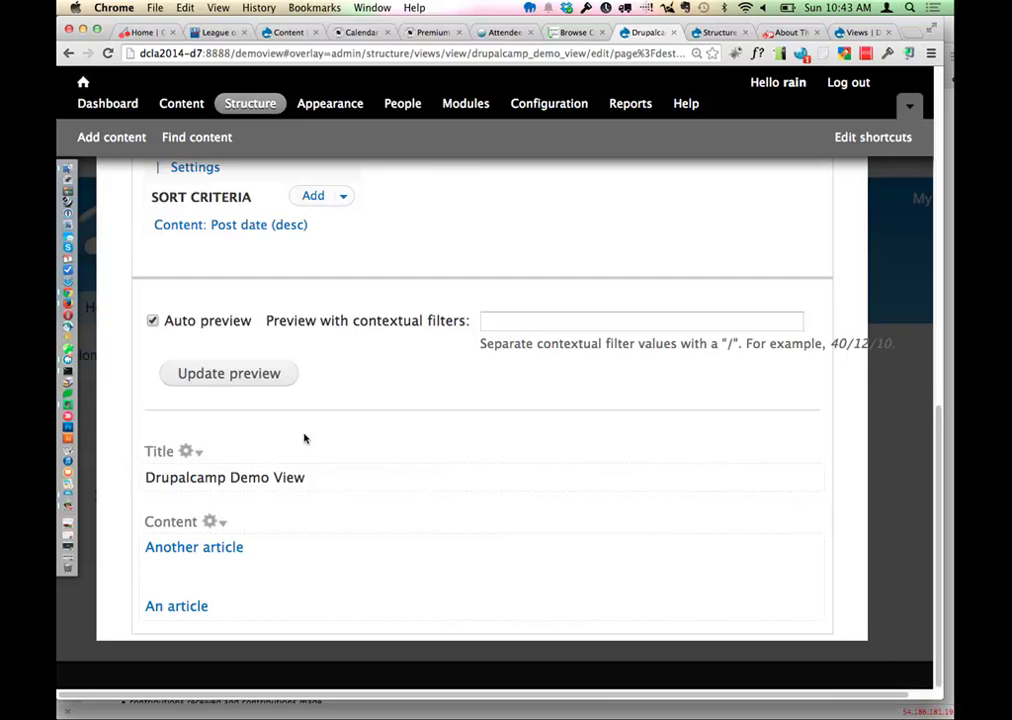
pyautogui.scroll(5, 302, 440)
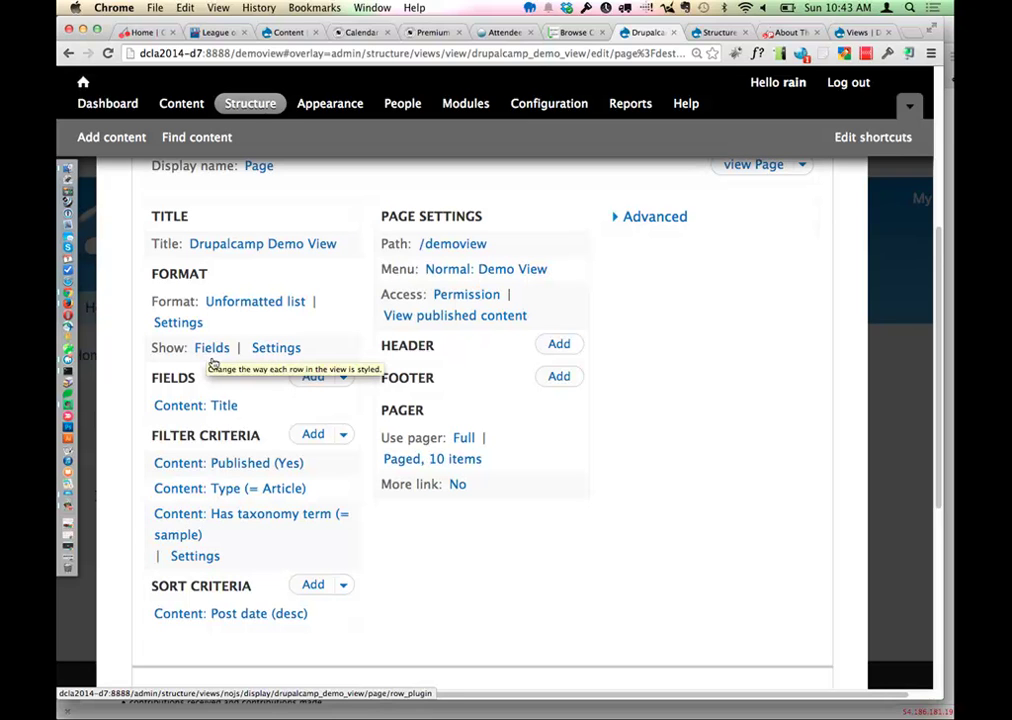
pyautogui.moveTo(185, 377); pyautogui.dragTo(148, 377)
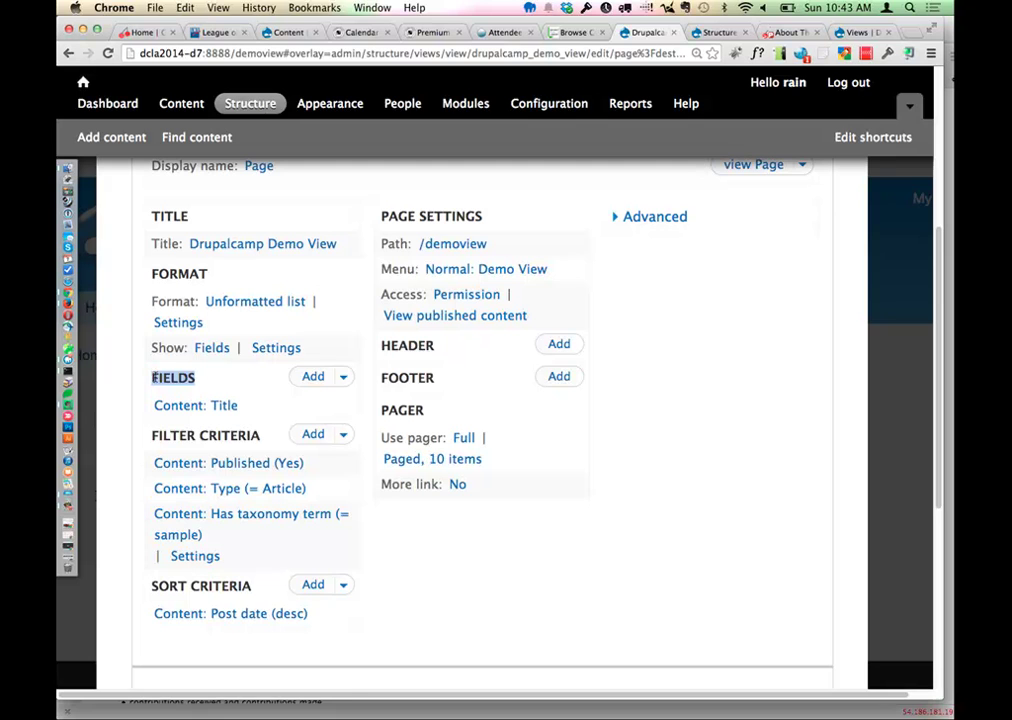
pyautogui.click(323, 377)
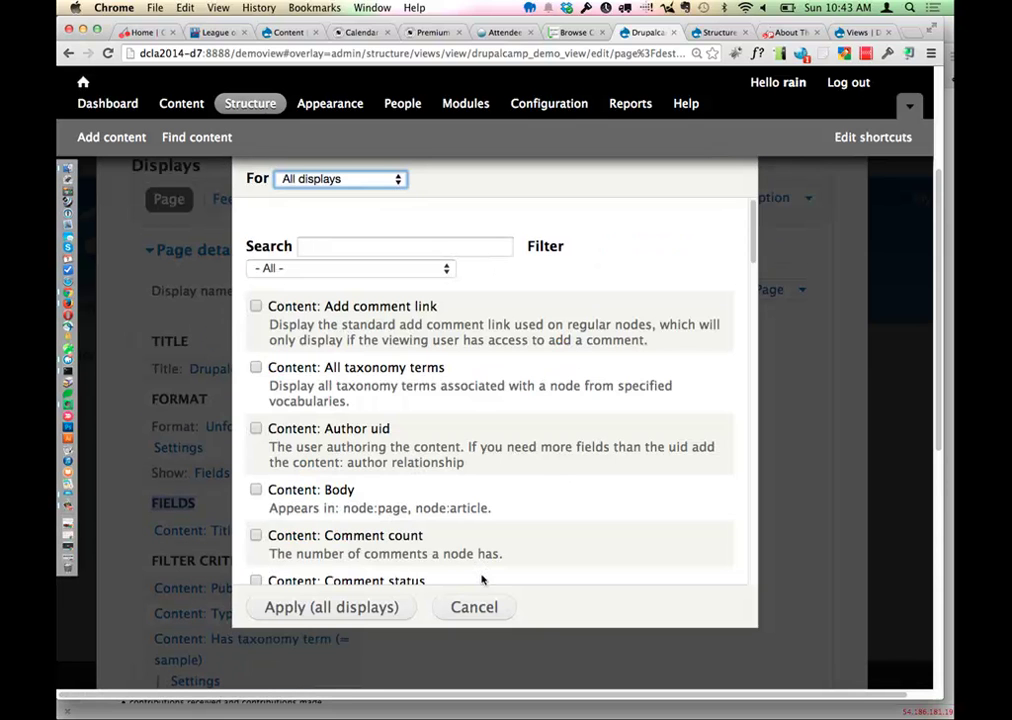
pyautogui.click(481, 606)
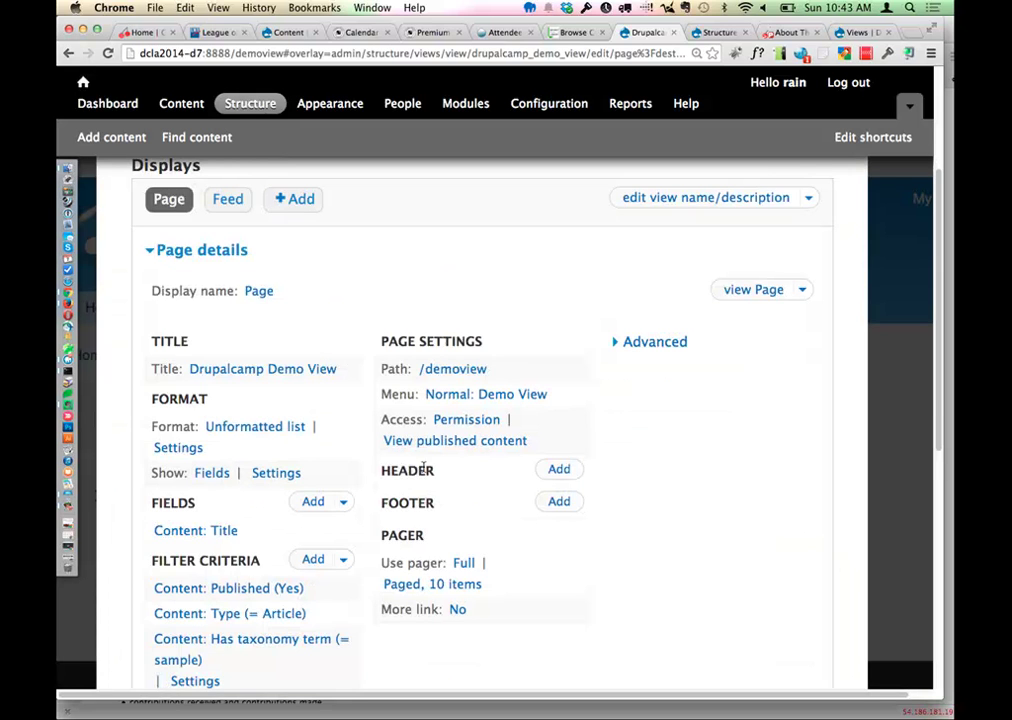
# Step: Search the available fields for "image" and add the Content: Image field to all displays of the view
pyautogui.scroll(-4, 314, 508)
pyautogui.scroll(-1, 482, 420)
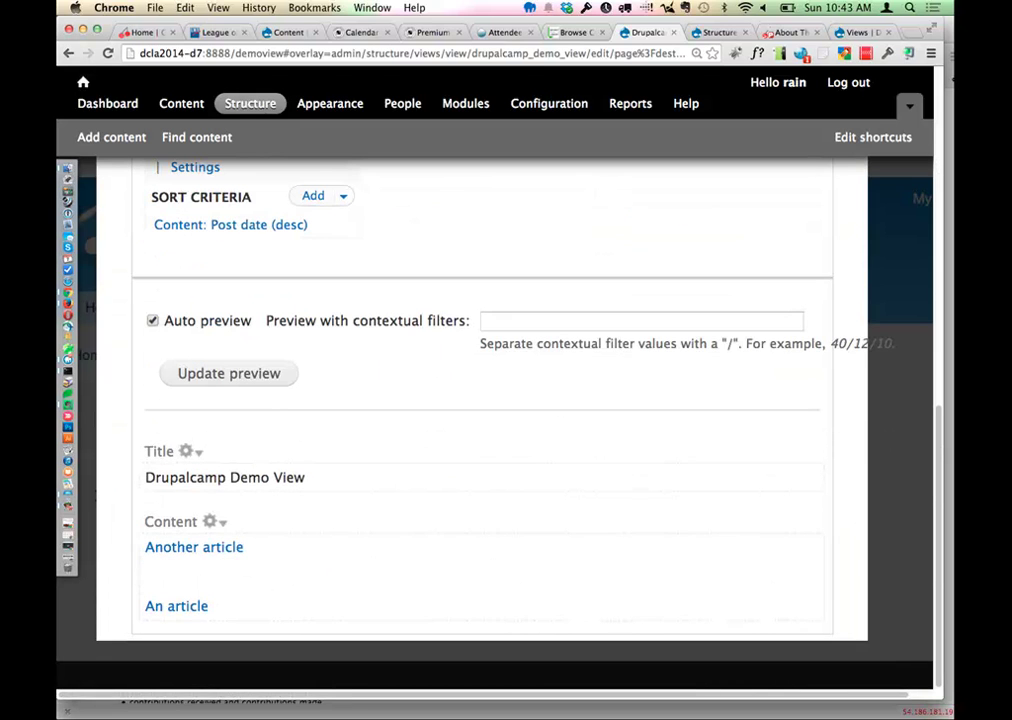
pyautogui.press('super+minus')
pyautogui.press('super+minus')
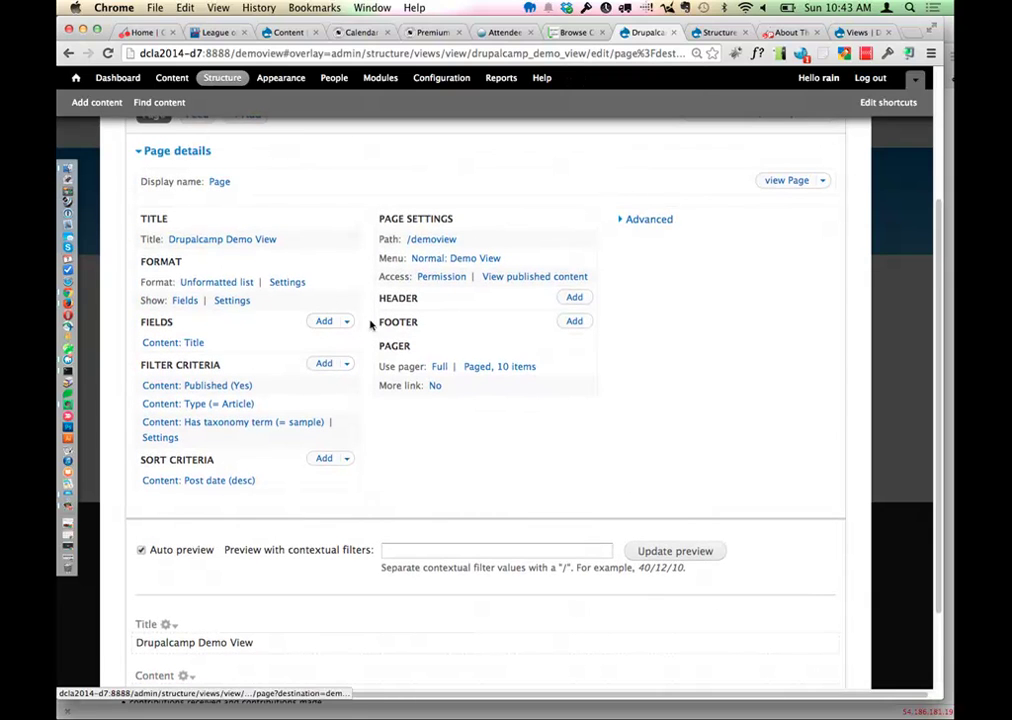
pyautogui.click(326, 324)
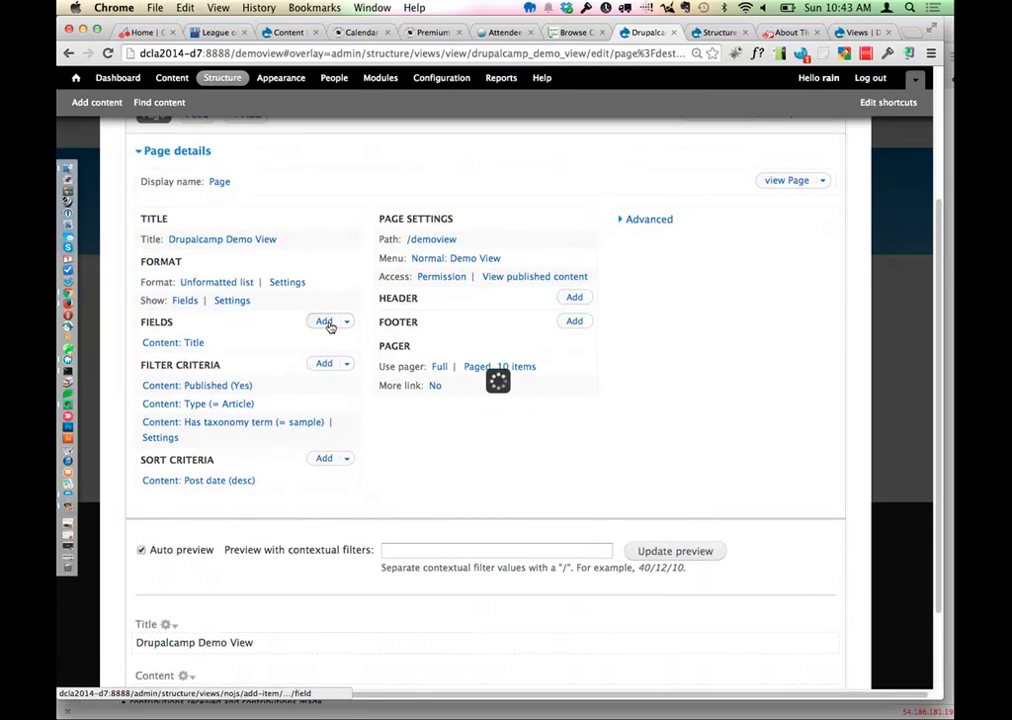
pyautogui.click(353, 216)
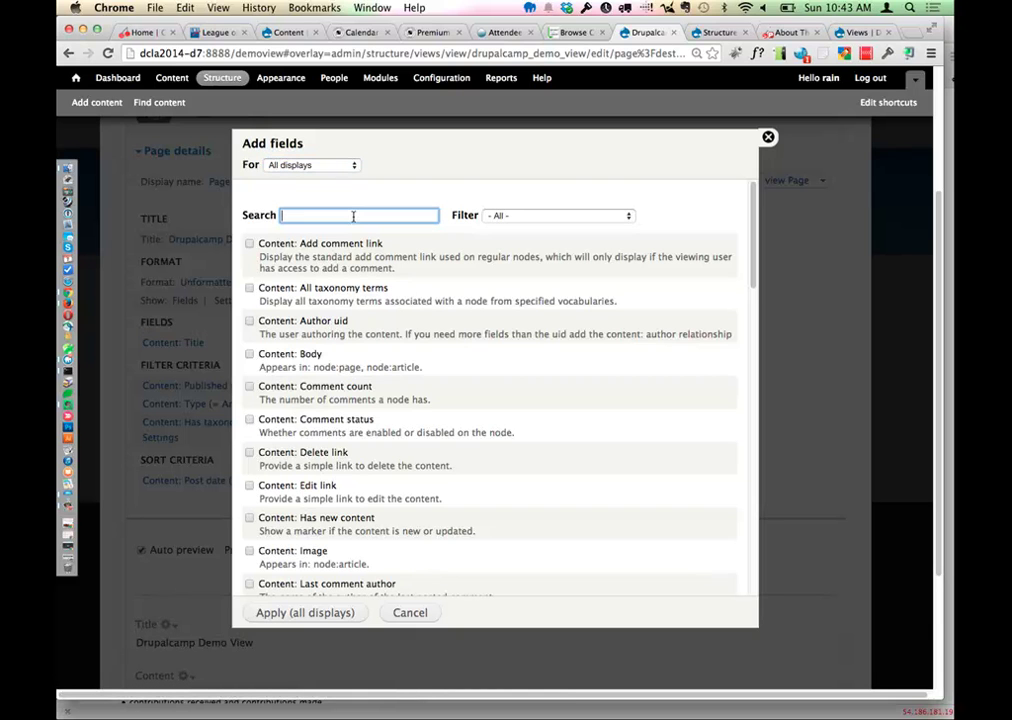
pyautogui.write('image')
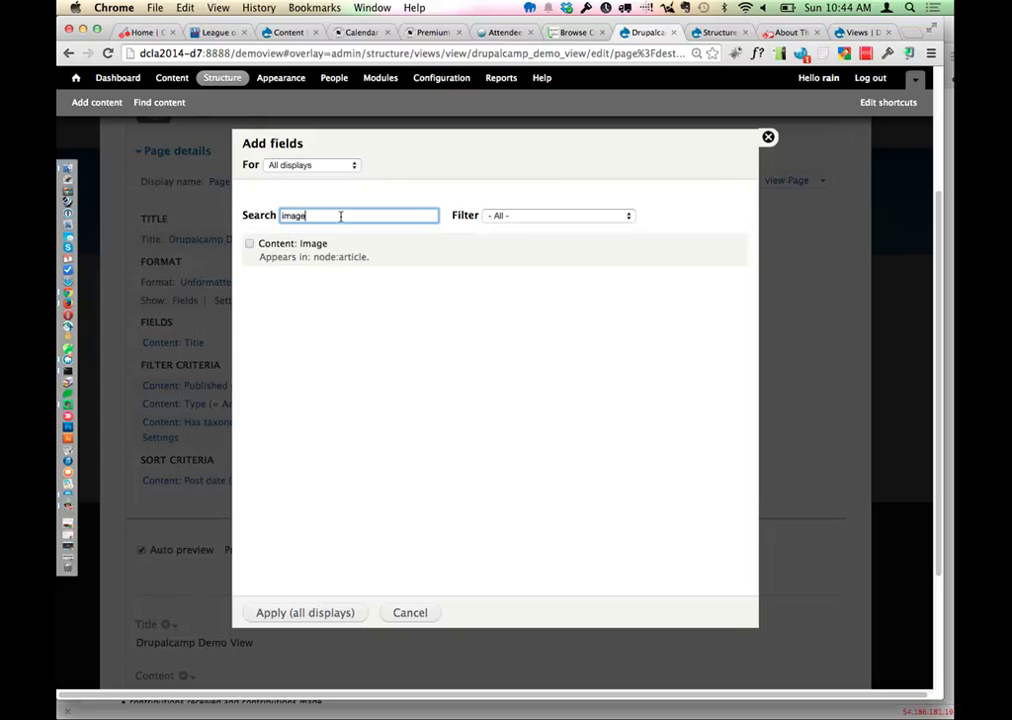
pyautogui.moveTo(372, 258); pyautogui.dragTo(312, 259)
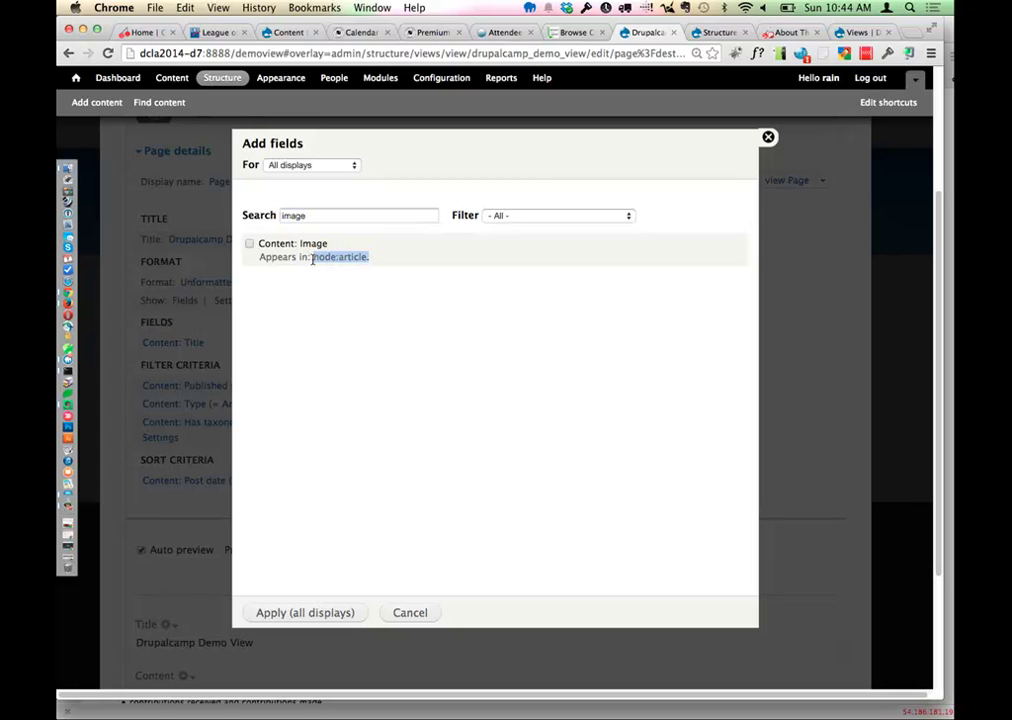
pyautogui.click(249, 243)
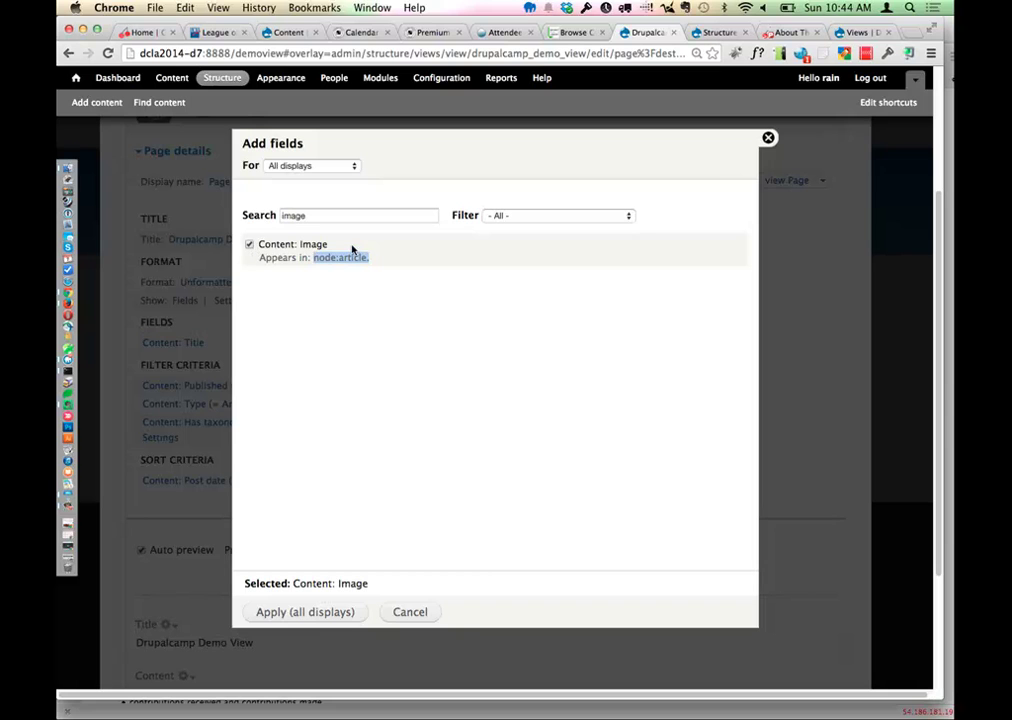
pyautogui.click(315, 617)
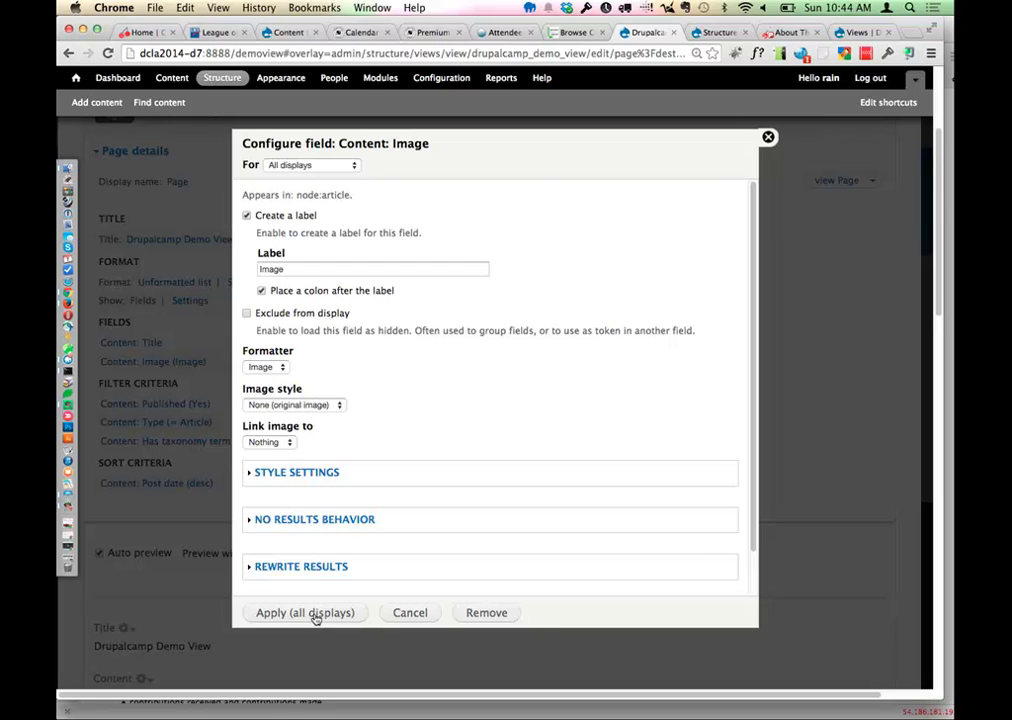
# Step: Configure the Image field without a label, using the Medium (220x220) image style and linking the image to Content
pyautogui.click(246, 215)
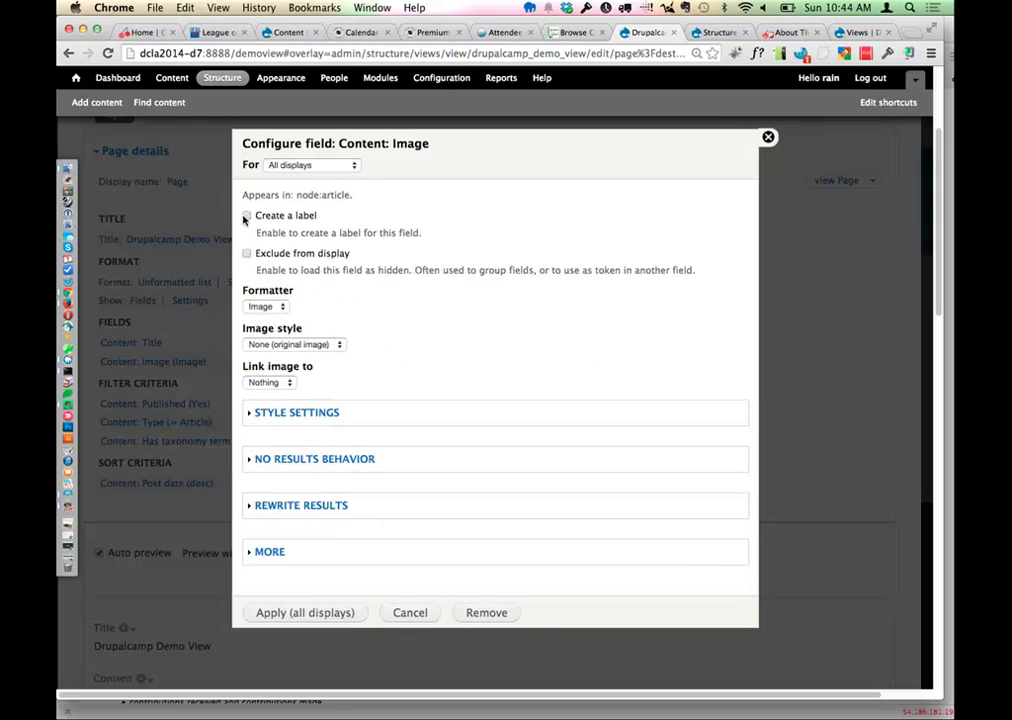
pyautogui.click(265, 306)
pyautogui.click(337, 312)
pyautogui.click(300, 344)
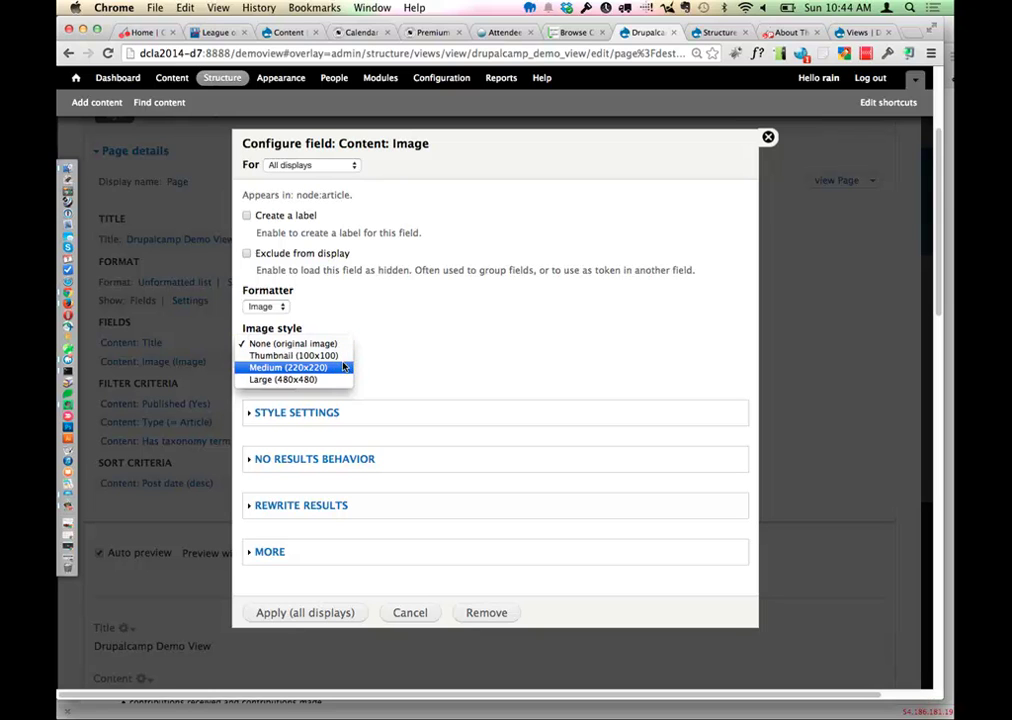
pyautogui.click(343, 367)
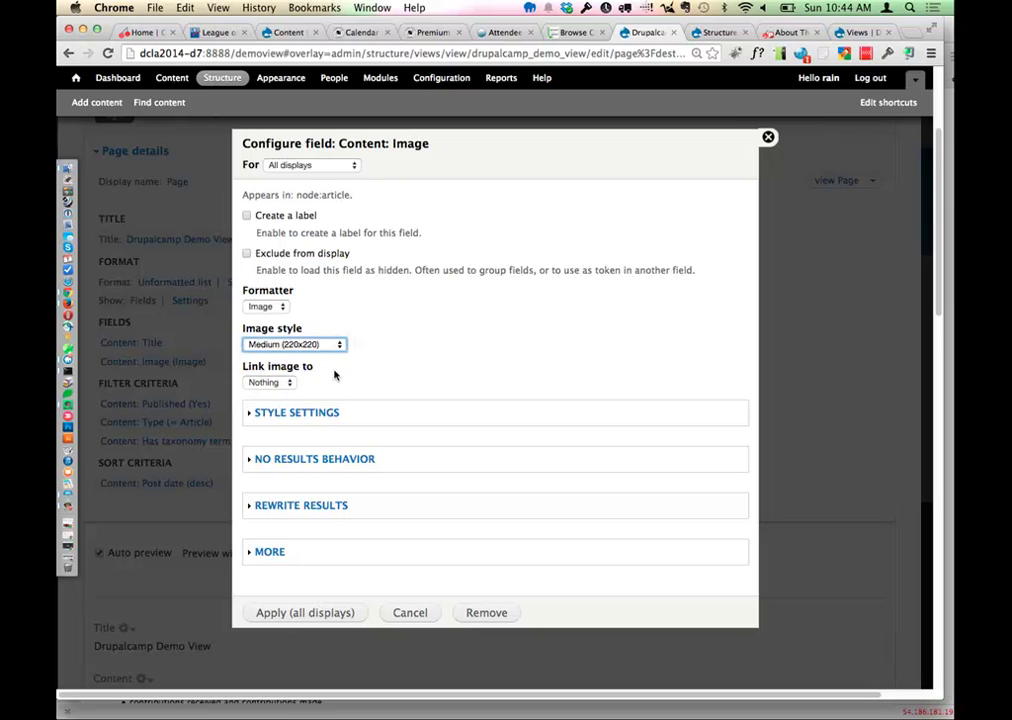
pyautogui.click(283, 384)
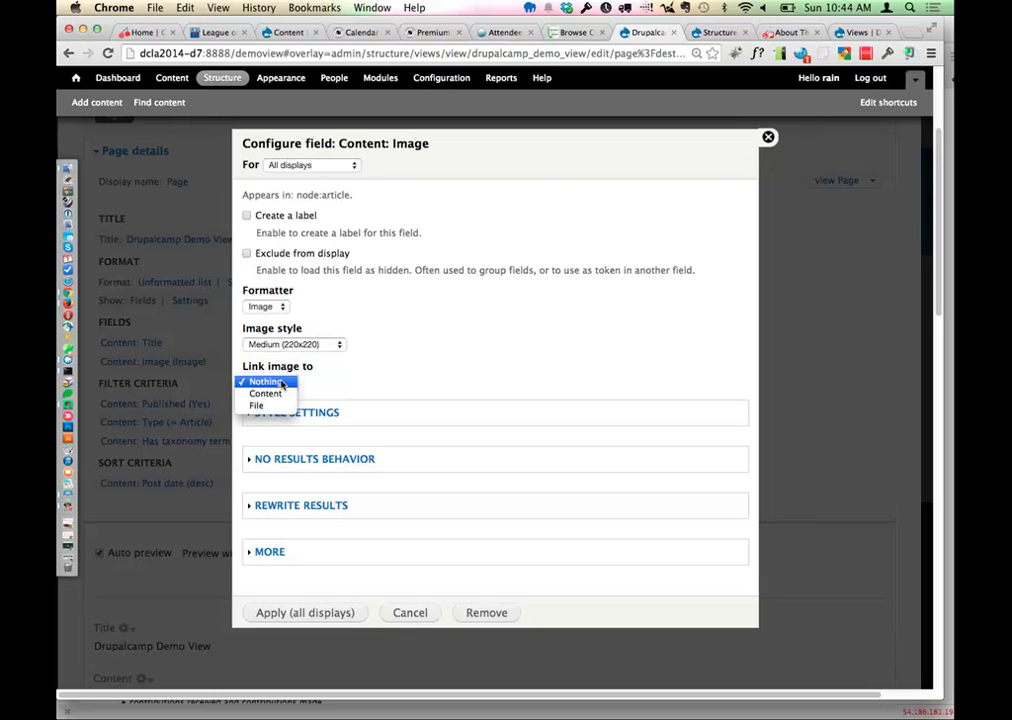
pyautogui.click(285, 395)
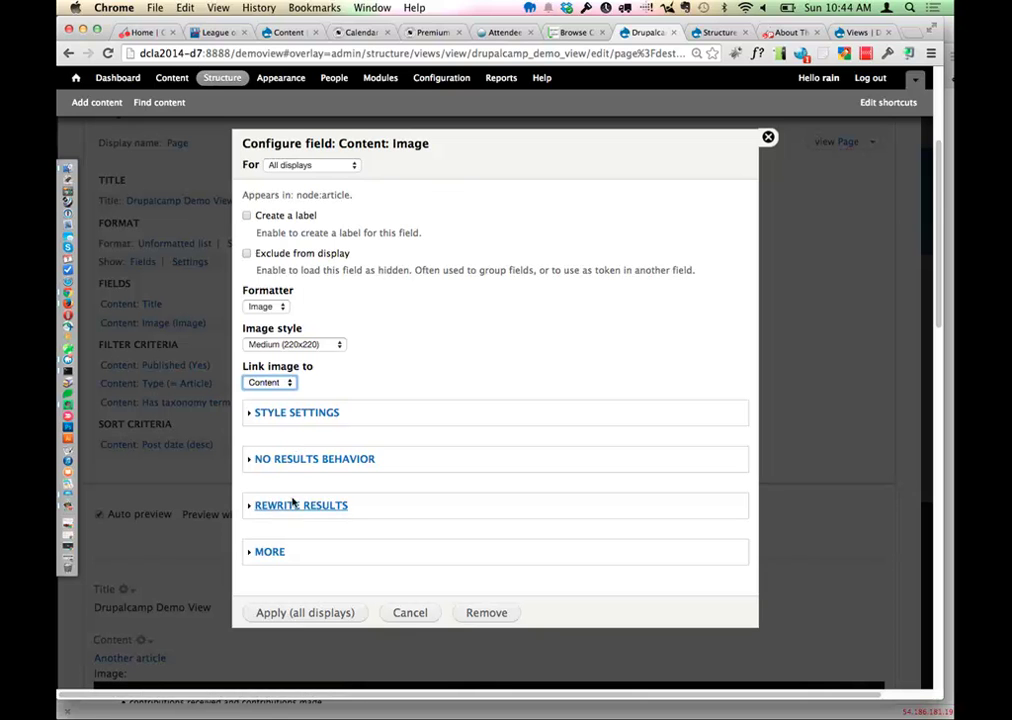
# Step: Enable custom field HTML in the Image field's style settings and review the HTML element choices, keeping the default
pyautogui.click(305, 414)
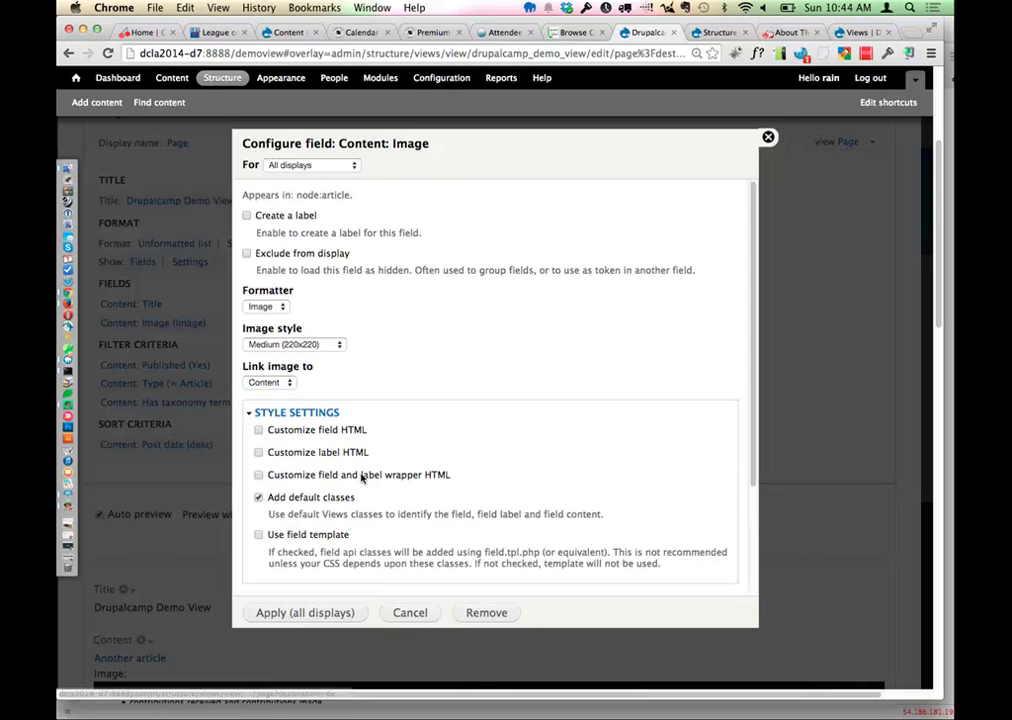
pyautogui.scroll(-3, 361, 478)
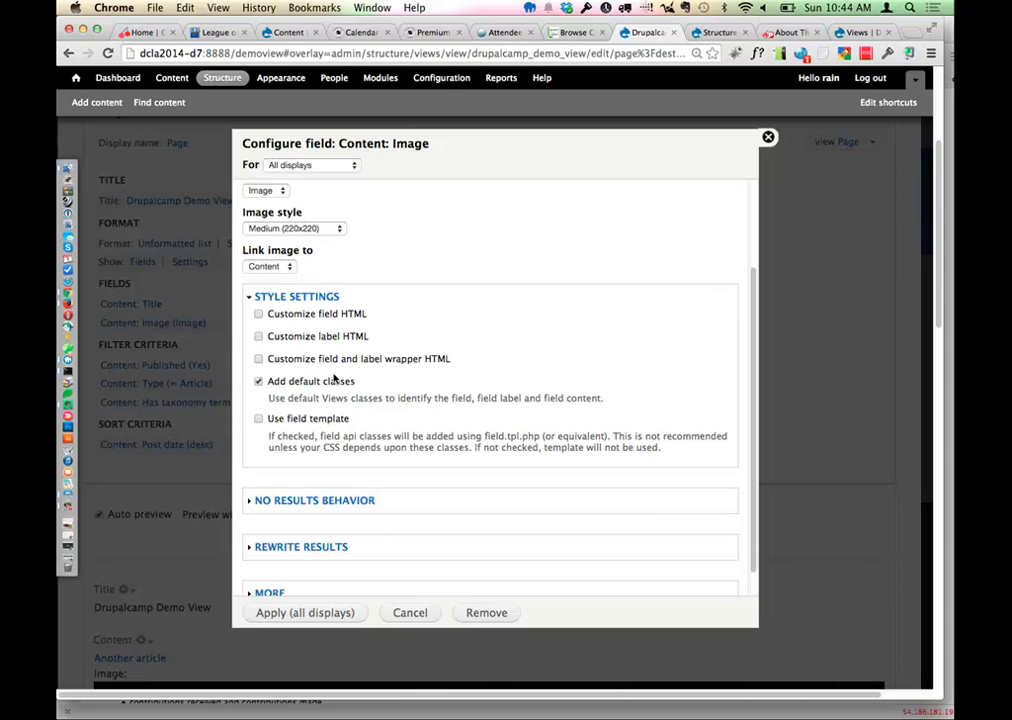
pyautogui.click(278, 316)
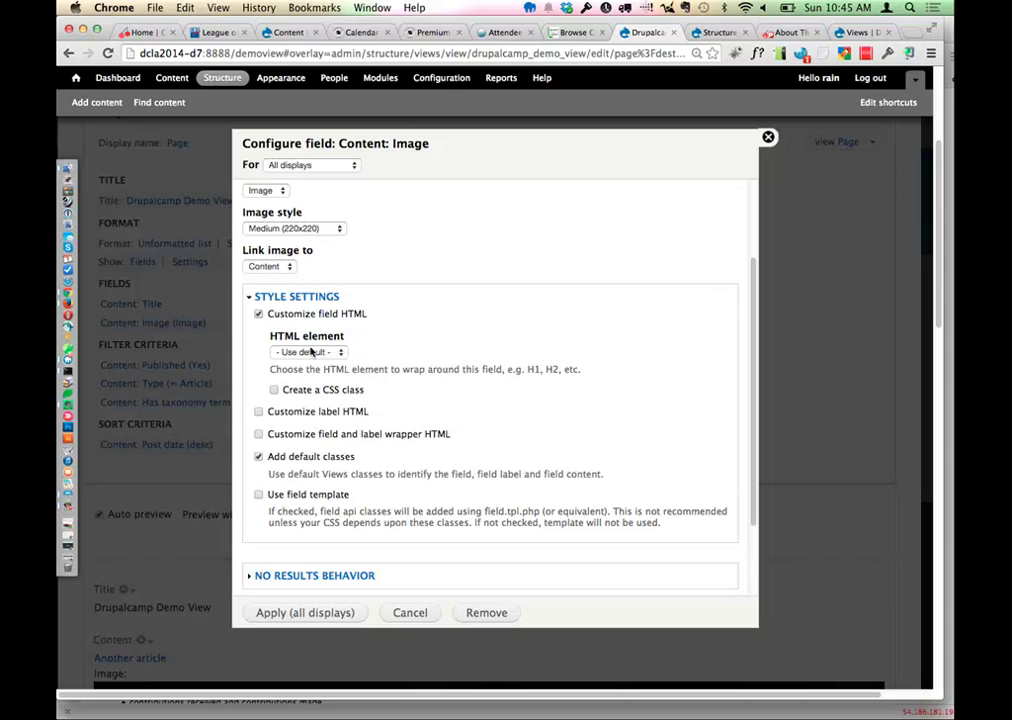
pyautogui.click(311, 352)
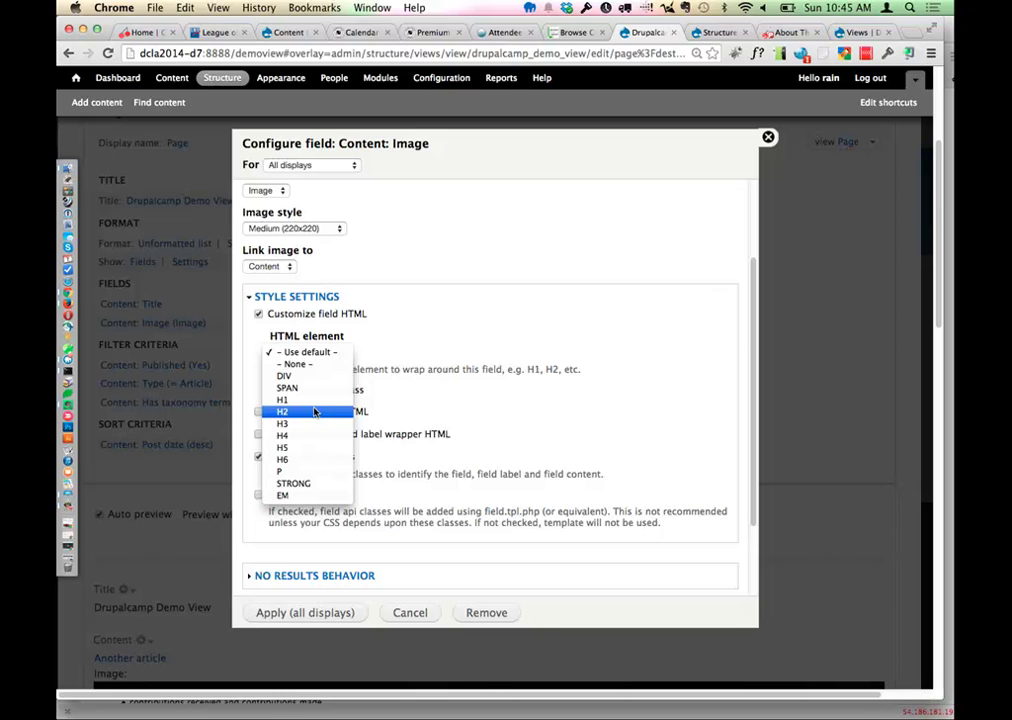
pyautogui.click(320, 323)
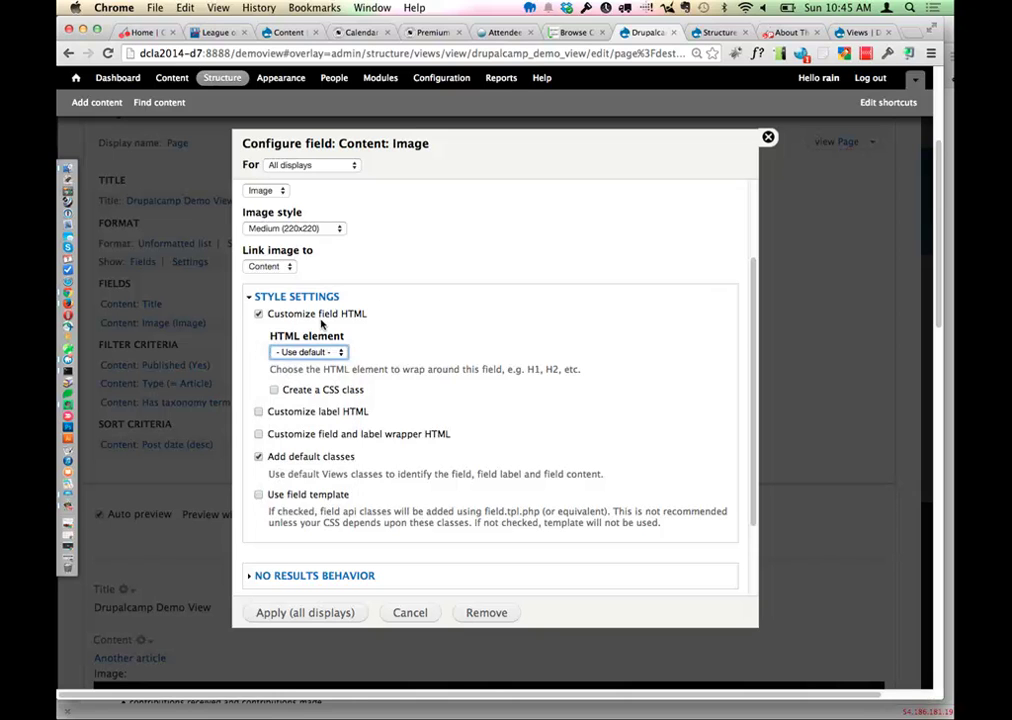
# Step: Examine the titles, descriptions and links on the Business and Legal premium resources page as an example, and return to the Image field configuration
pyautogui.click(432, 32)
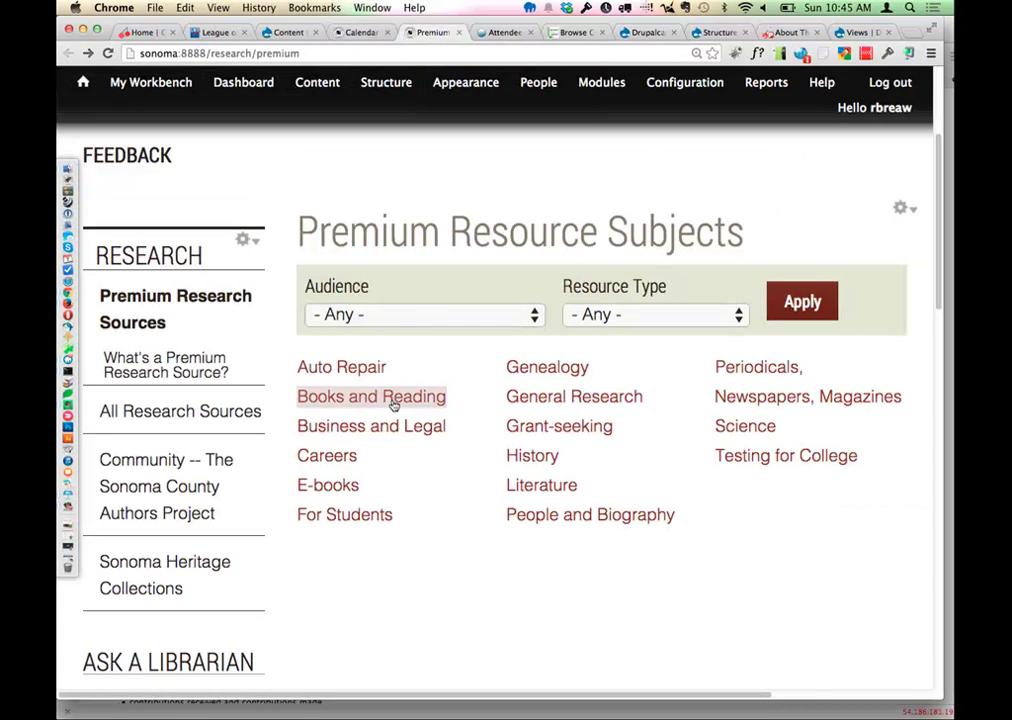
pyautogui.click(376, 430)
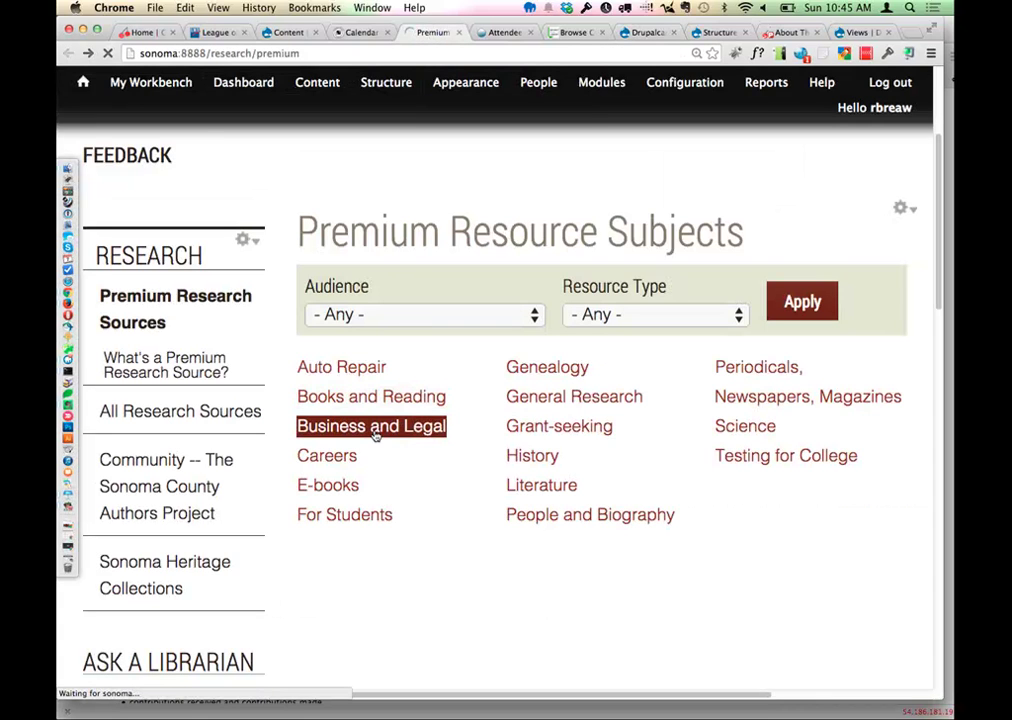
pyautogui.scroll(-2, 445, 455)
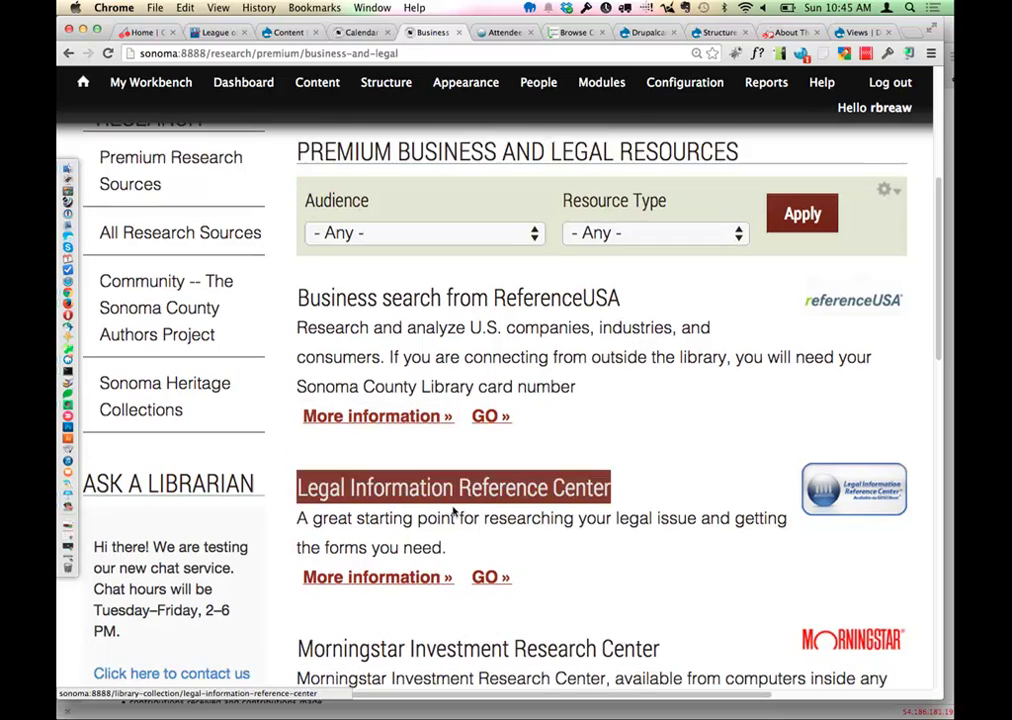
pyautogui.moveTo(644, 267); pyautogui.dragTo(294, 269)
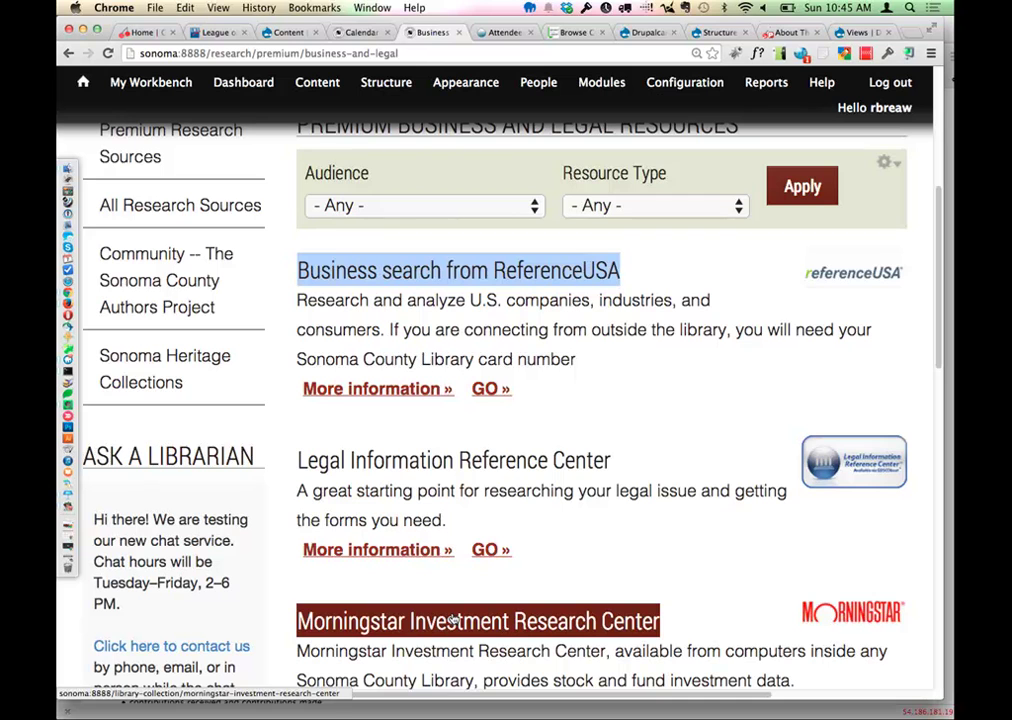
pyautogui.scroll(-3, 455, 620)
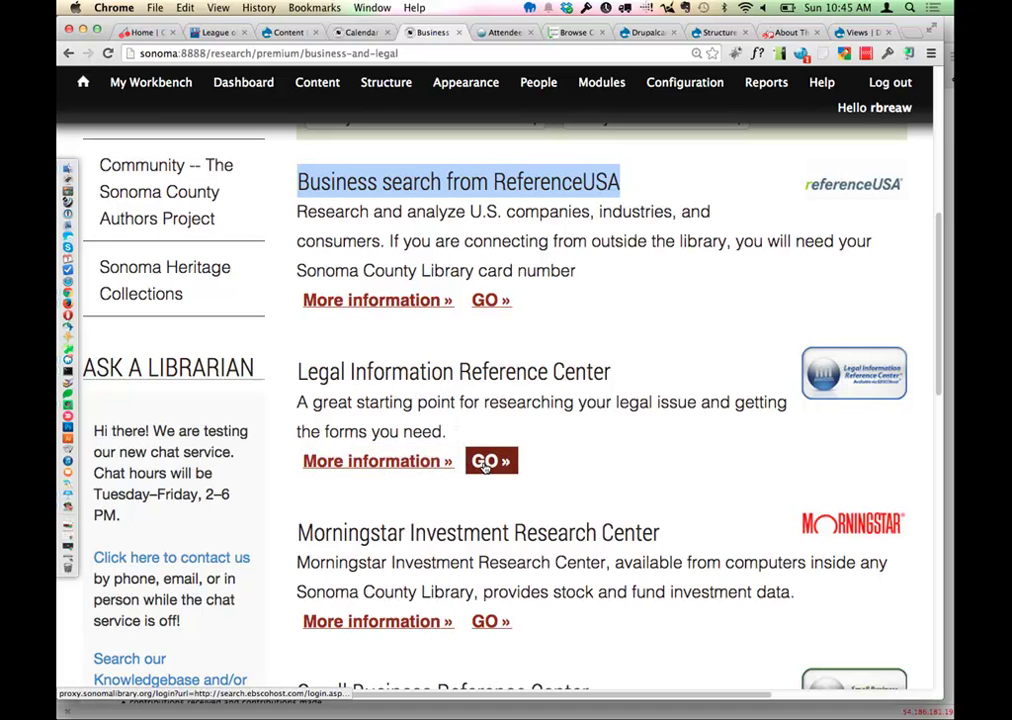
pyautogui.moveTo(446, 431); pyautogui.dragTo(398, 425)
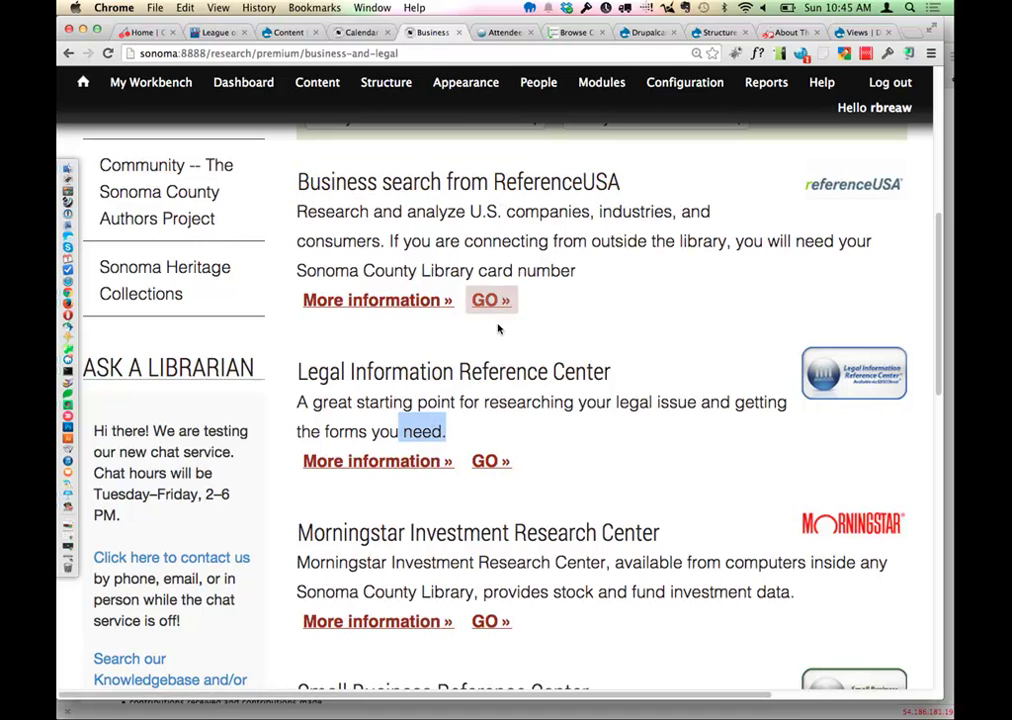
pyautogui.press('super+8')
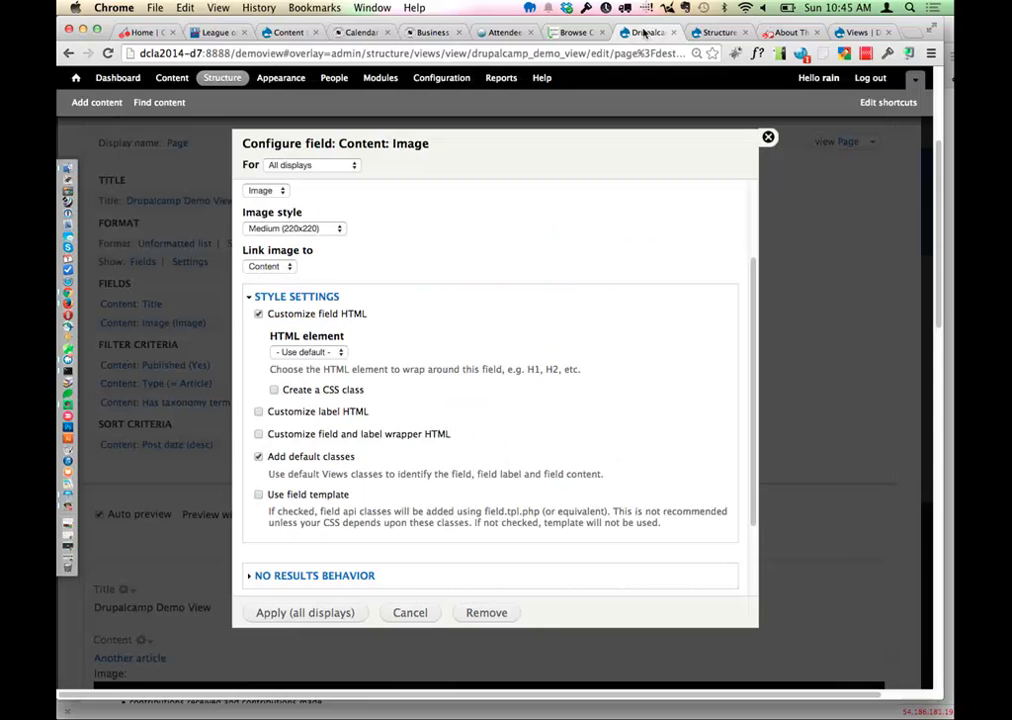
# Step: Create a CSS class named readmore for the Image field's HTML
pyautogui.click(333, 389)
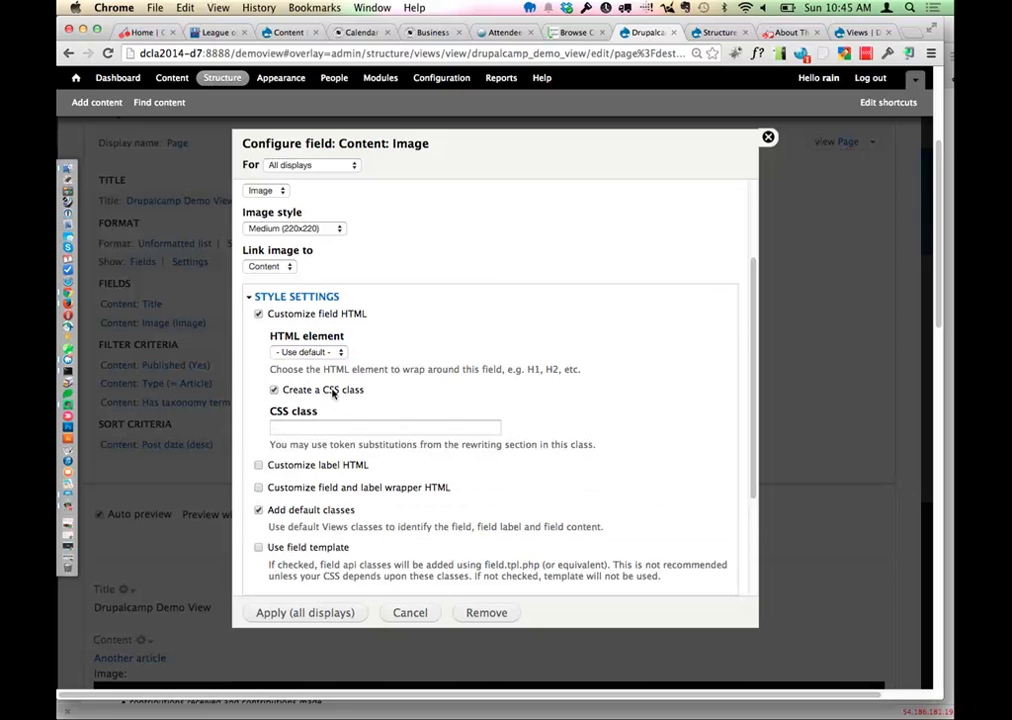
pyautogui.click(346, 428)
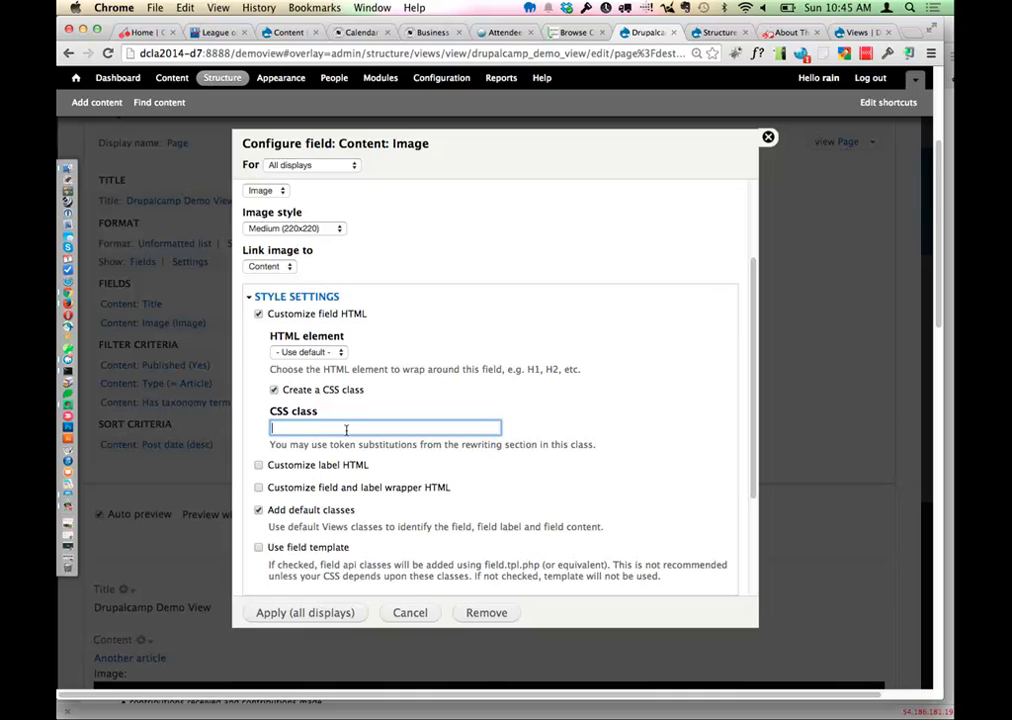
pyautogui.write('rean')
pyautogui.press('BackSpace')
pyautogui.write('dmore')
# Step: Review the Image field's remaining style settings and expand its No Results Behavior options
pyautogui.scroll(-1, 365, 497)
pyautogui.scroll(-1, 358, 497)
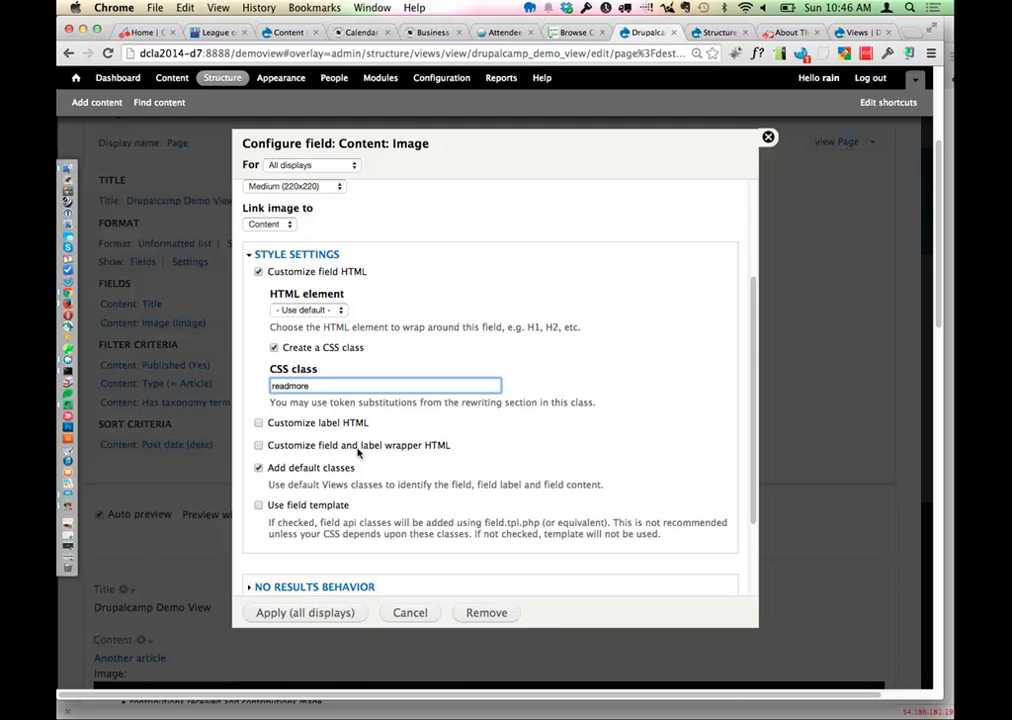
pyautogui.scroll(-1, 378, 466)
pyautogui.scroll(-1, 378, 466)
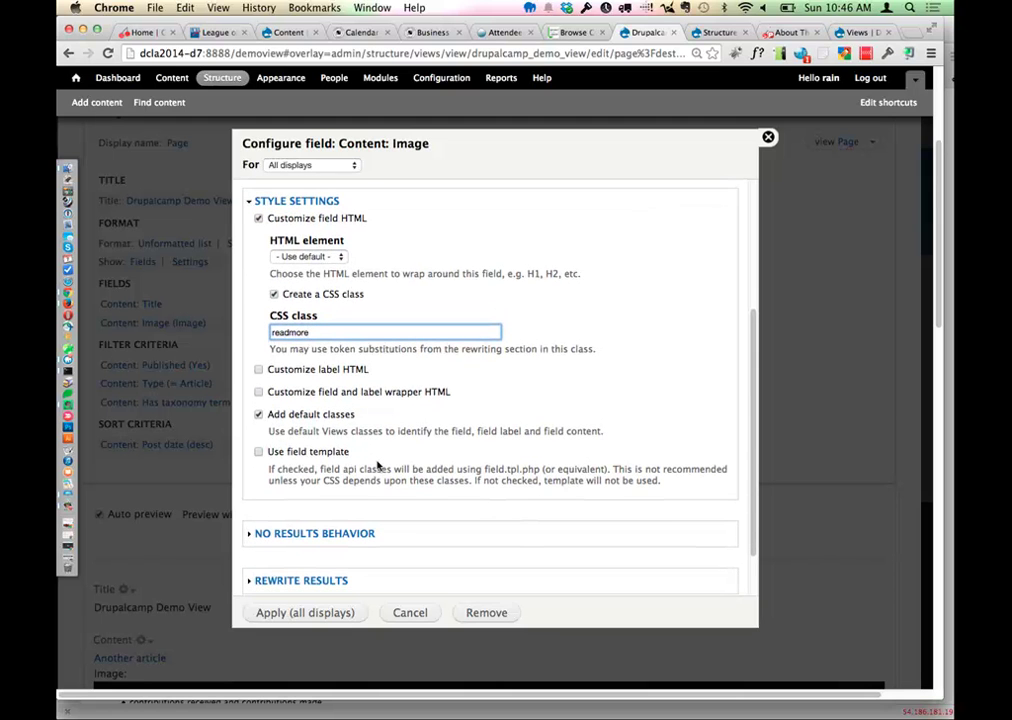
pyautogui.scroll(-2, 378, 466)
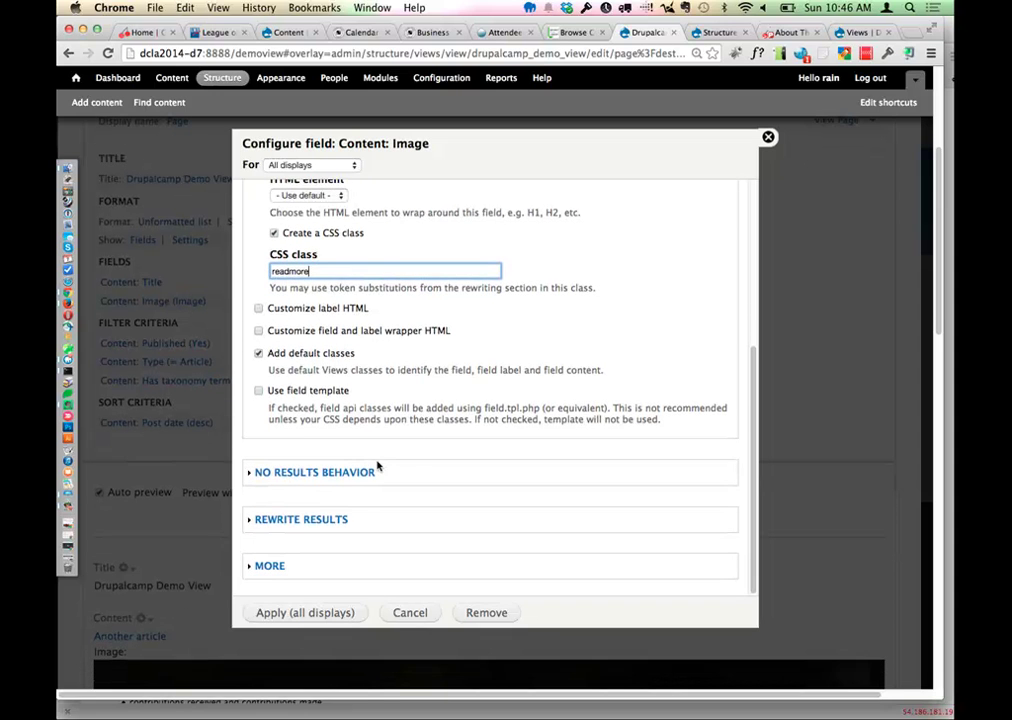
pyautogui.click(341, 480)
pyautogui.scroll(-5, 394, 457)
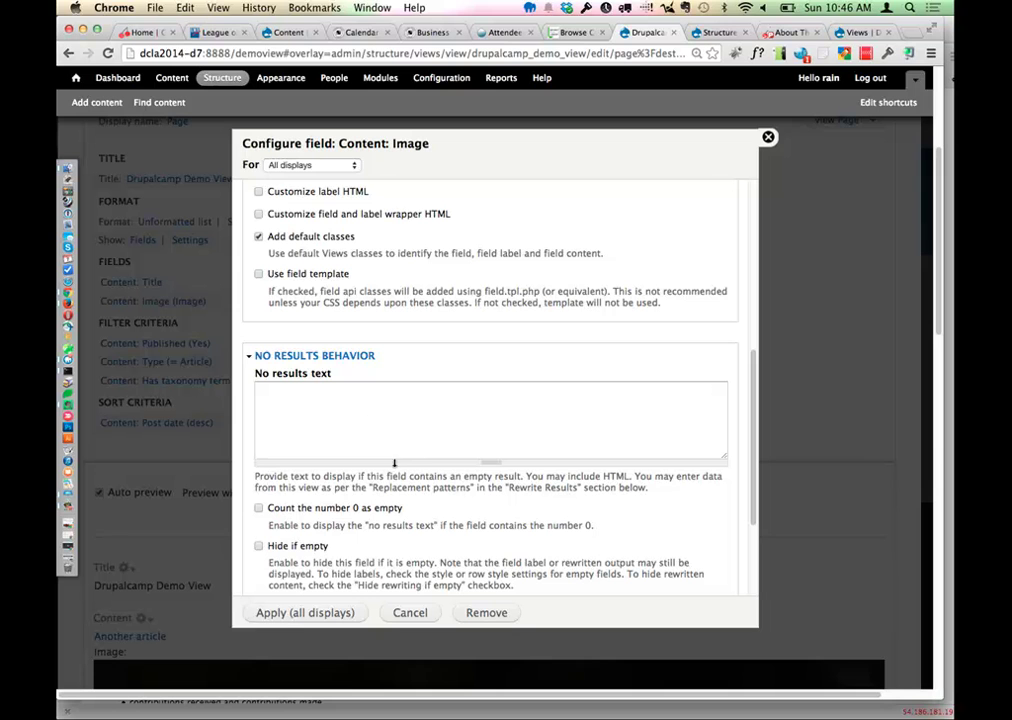
# Step: Look at the League of Women Voters of California home page, examining its slideshow and What's On The Ballot list as examples
pyautogui.click(229, 38)
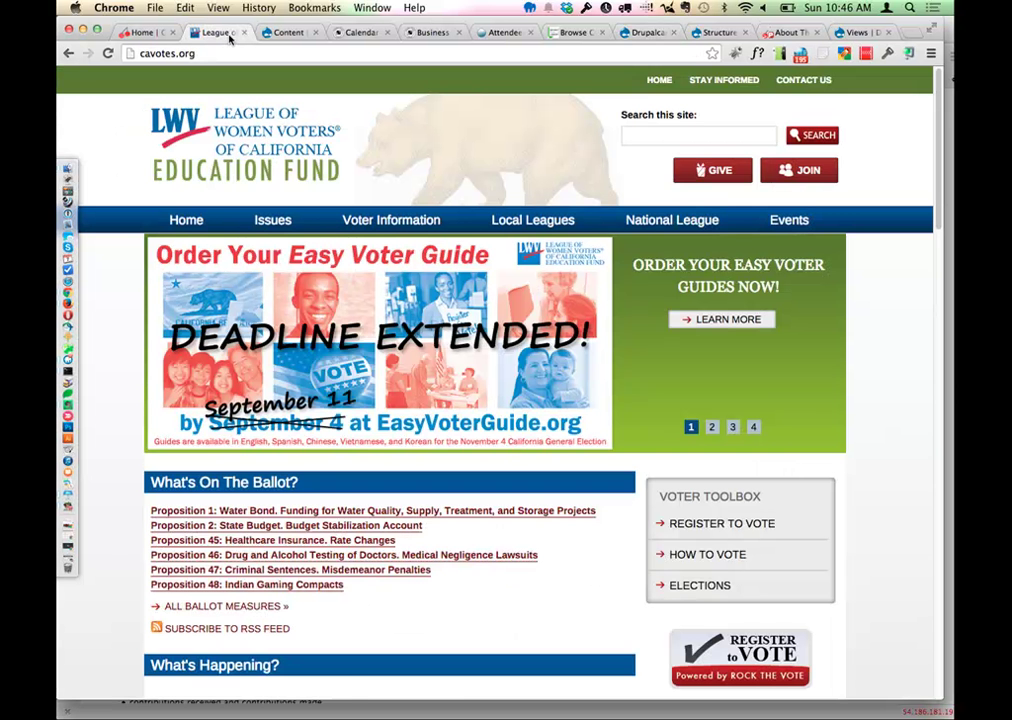
pyautogui.scroll(-3, 388, 465)
pyautogui.scroll(-1, 389, 466)
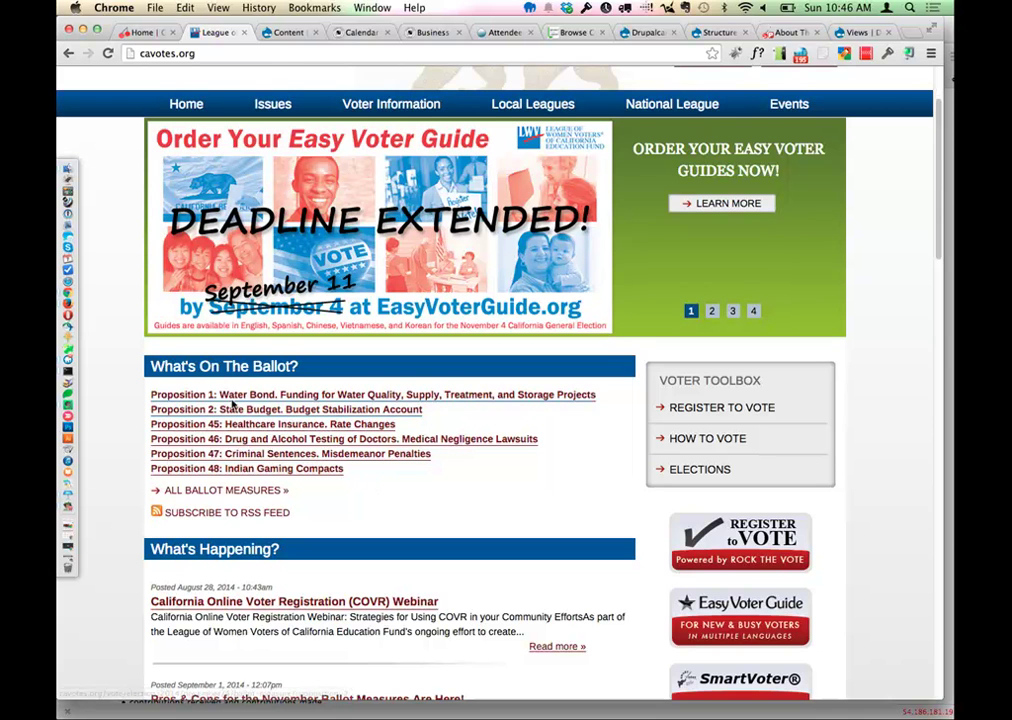
pyautogui.scroll(3, 240, 405)
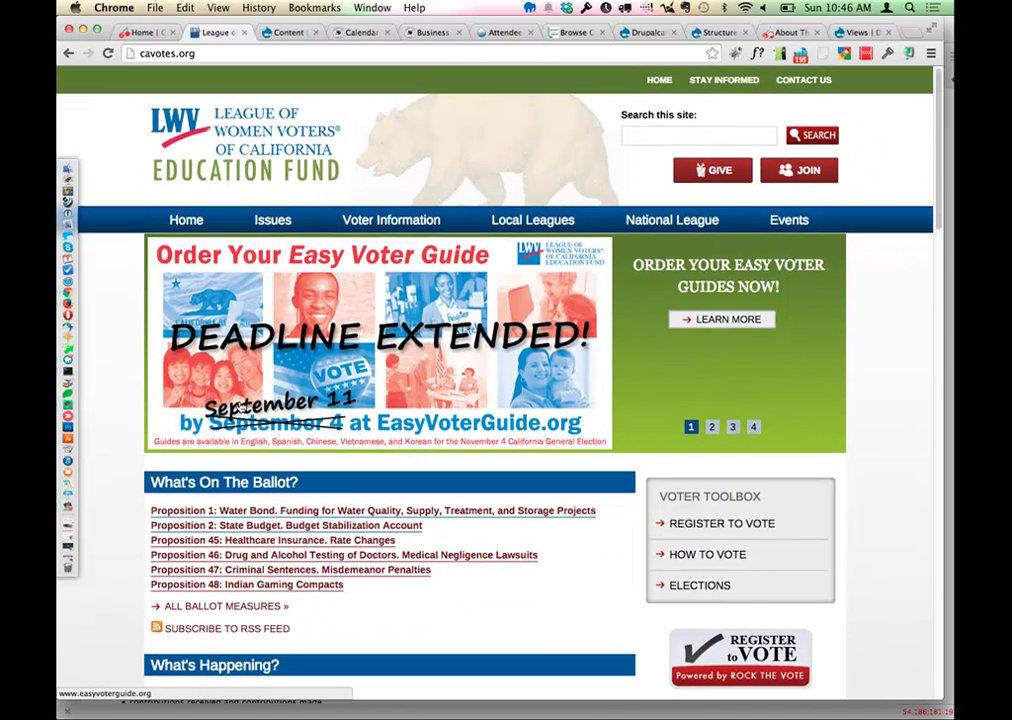
pyautogui.scroll(-3, 352, 458)
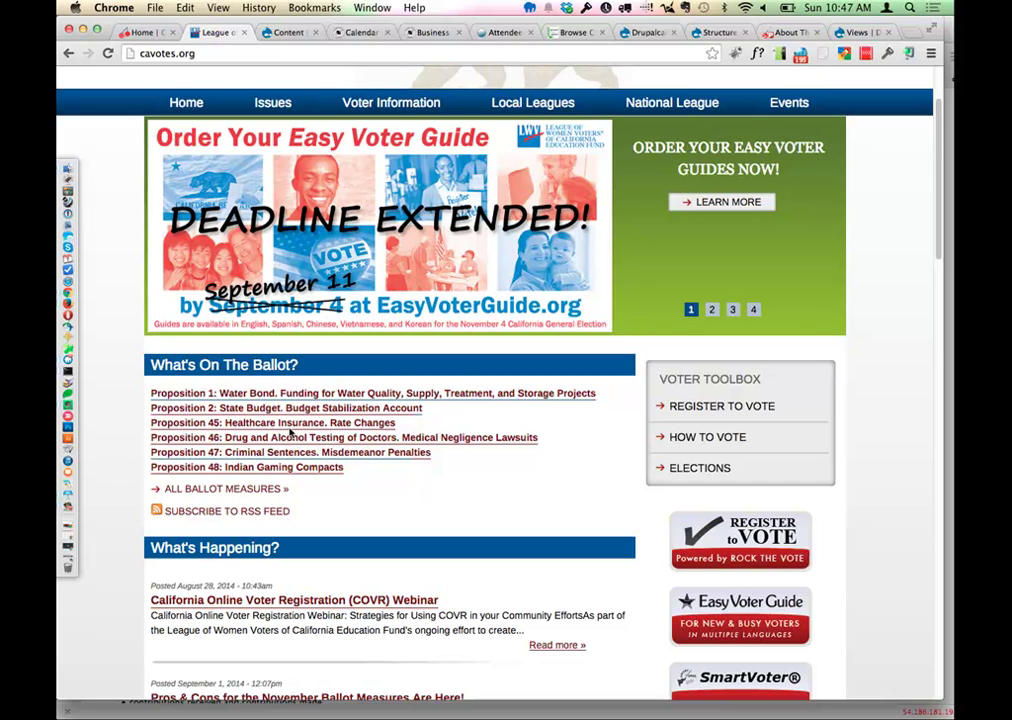
# Step: Return to the Image field configuration, try hiding the field if empty, and discard the configuration changes
pyautogui.click(636, 33)
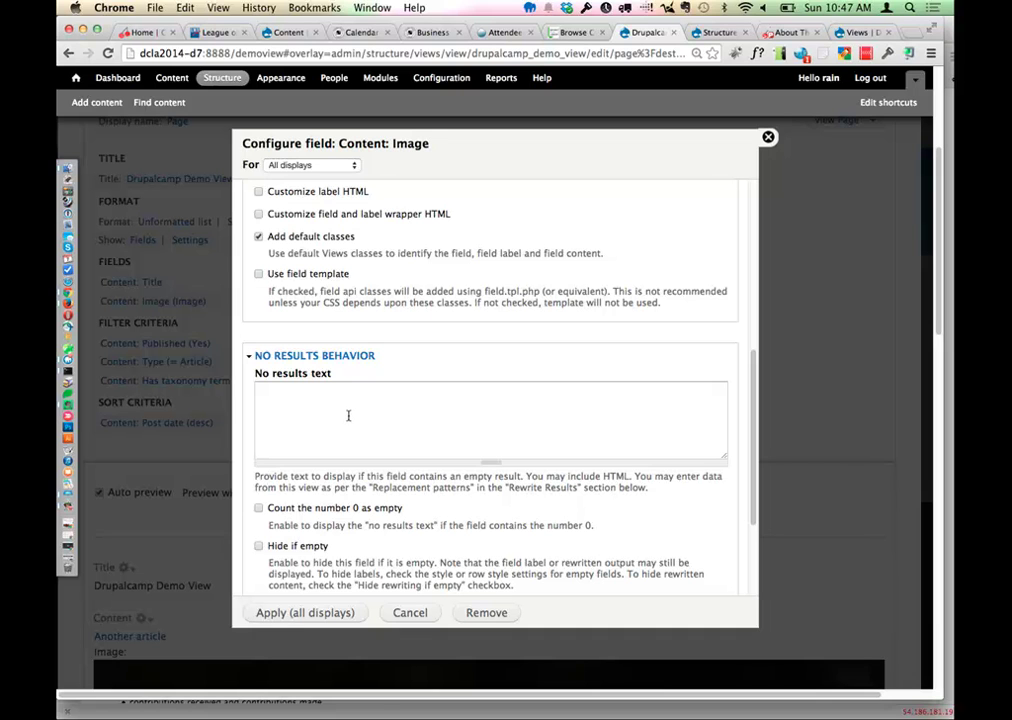
pyautogui.scroll(-3, 357, 476)
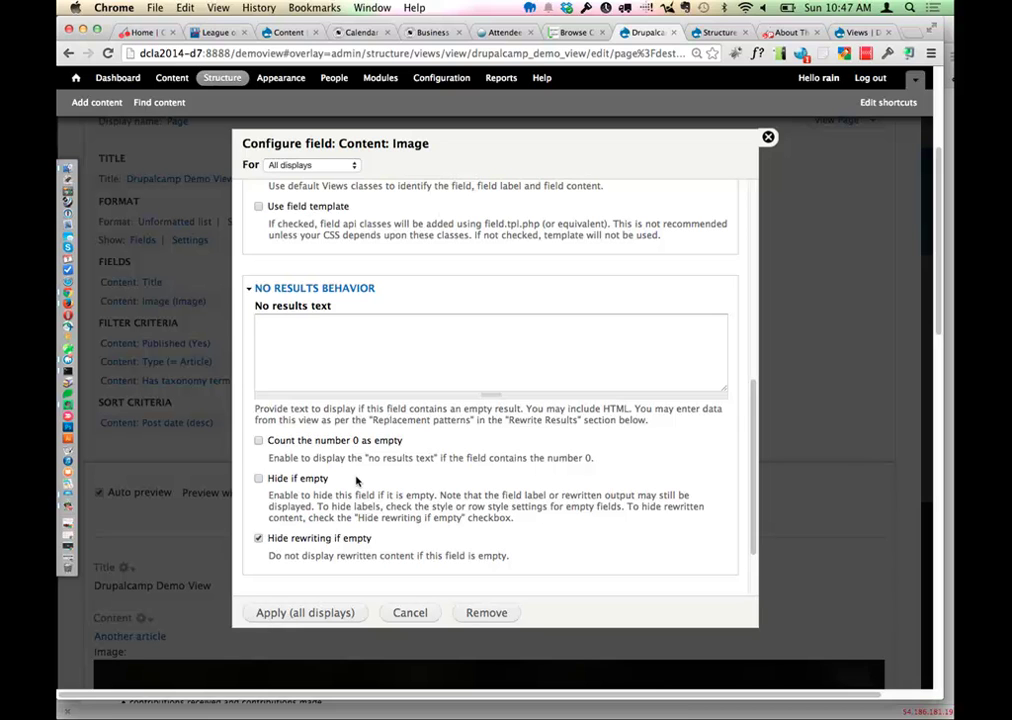
pyautogui.scroll(-2, 356, 480)
pyautogui.click(259, 427)
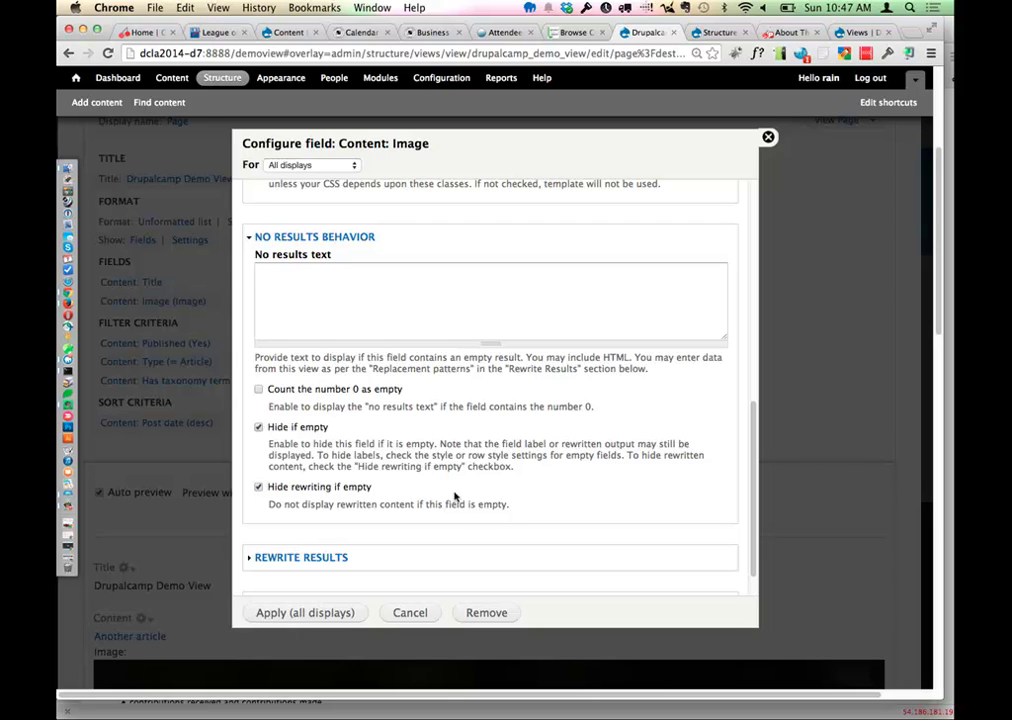
pyautogui.click(415, 612)
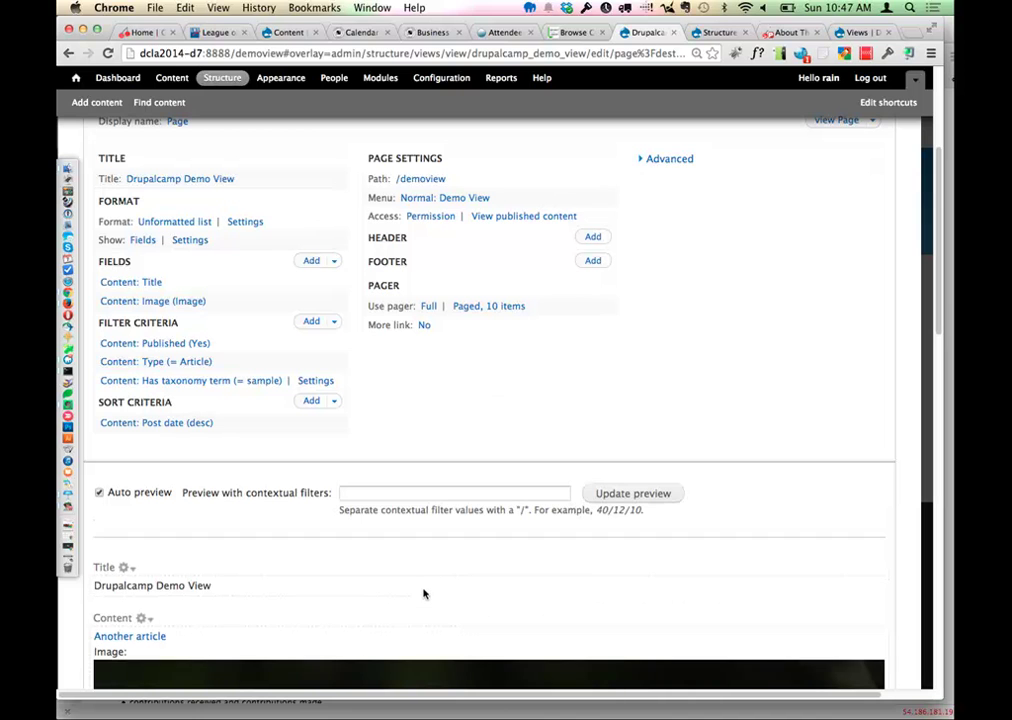
# Step: Examine the article titles and images in the view's preview and return to the view's page details
pyautogui.scroll(-10, 344, 506)
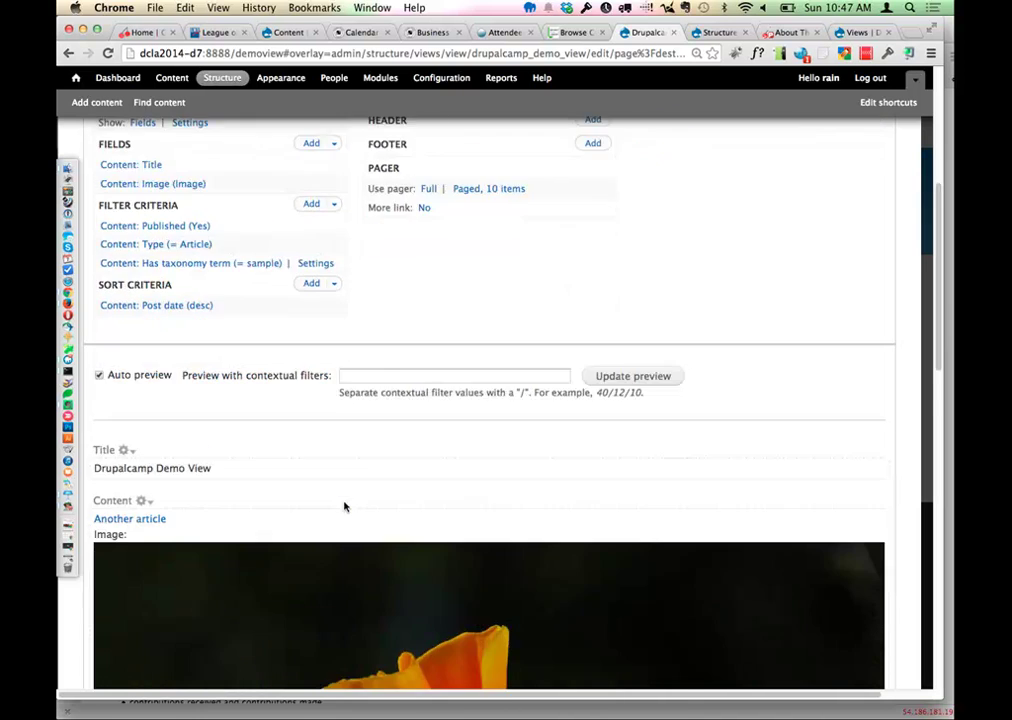
pyautogui.scroll(-3, 344, 506)
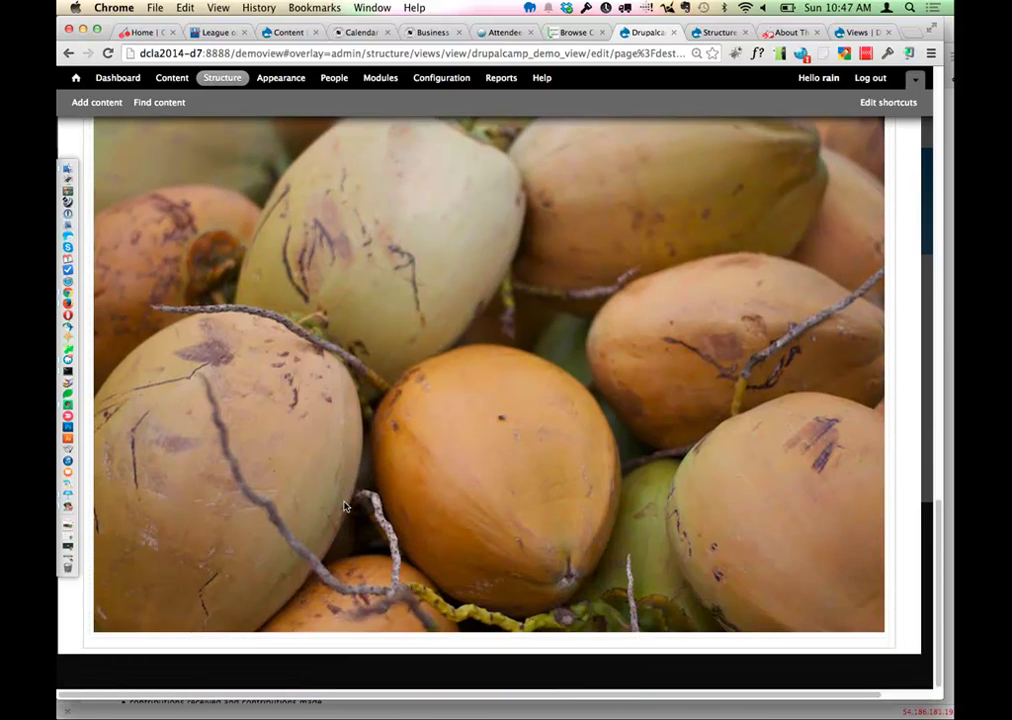
pyautogui.scroll(7, 344, 506)
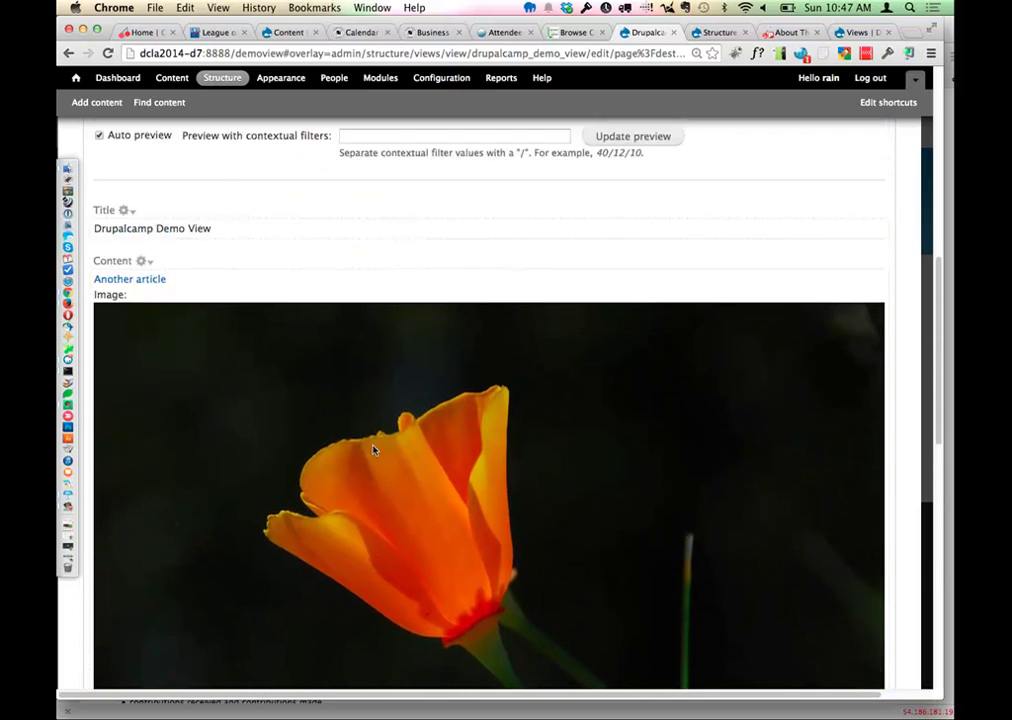
pyautogui.scroll(1, 372, 450)
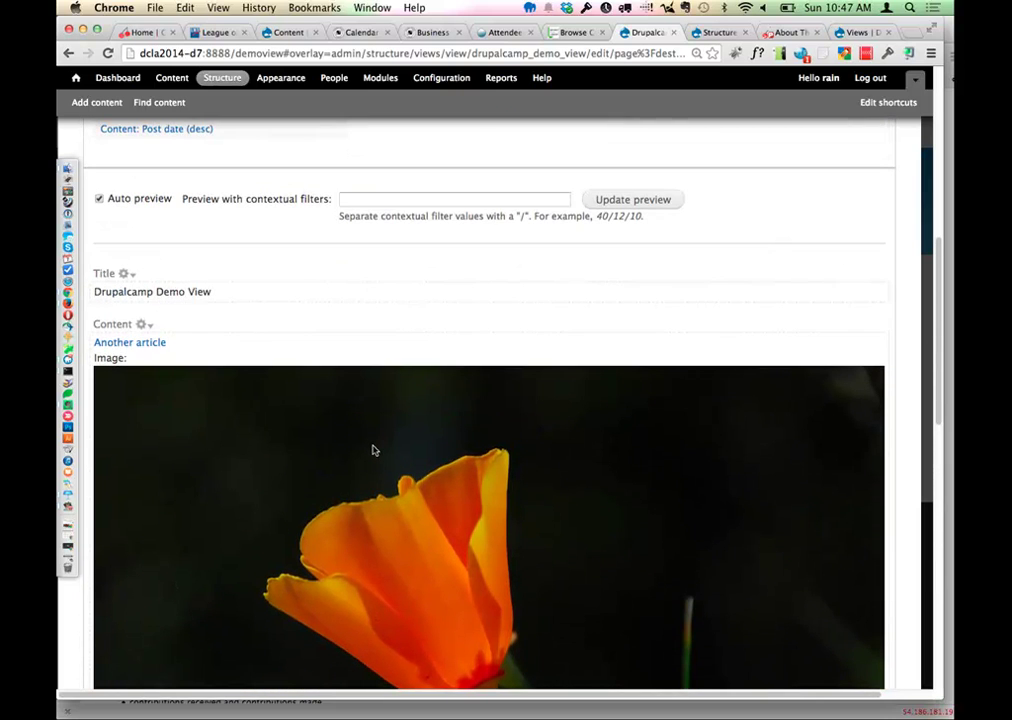
pyautogui.scroll(-1, 366, 470)
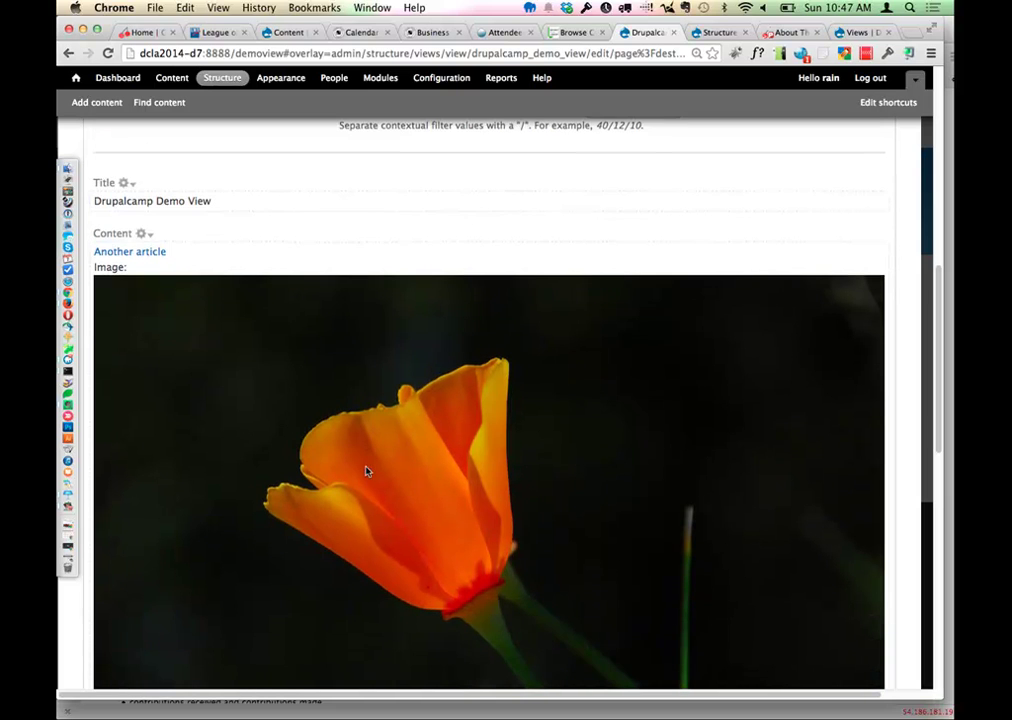
pyautogui.scroll(-5, 217, 443)
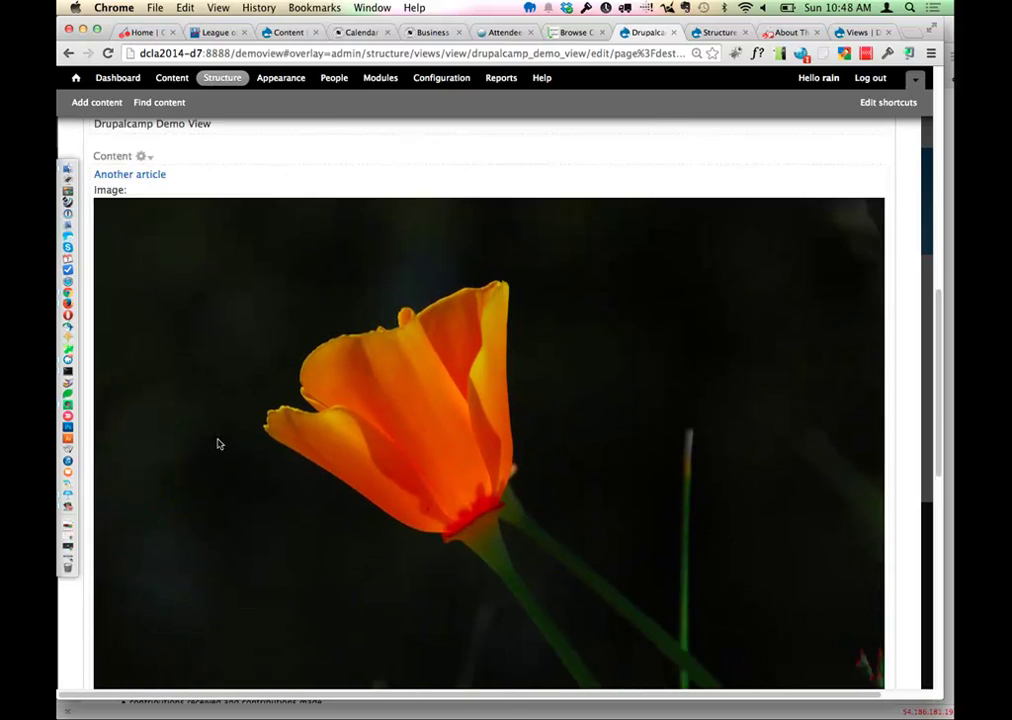
pyautogui.scroll(10, 217, 443)
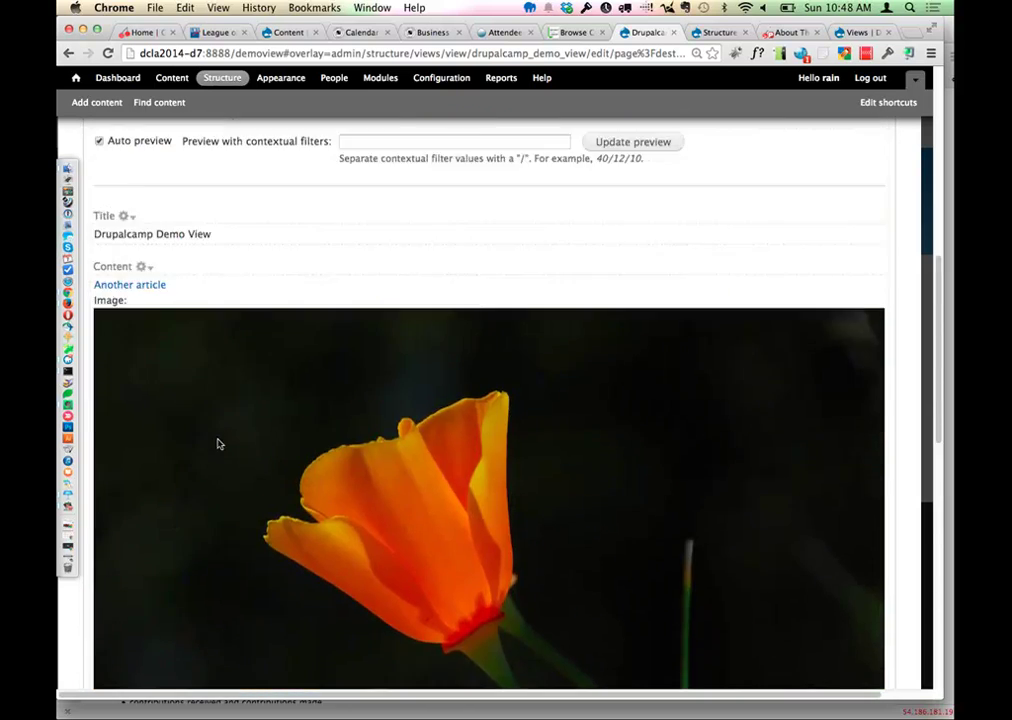
pyautogui.scroll(1, 218, 443)
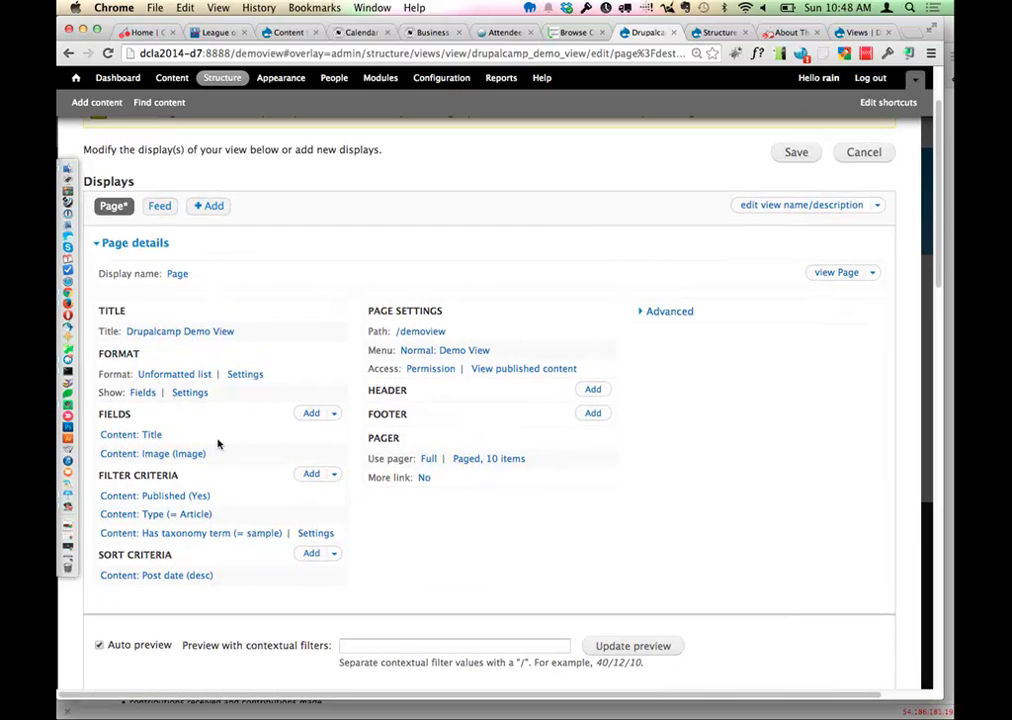
pyautogui.scroll(1, 251, 440)
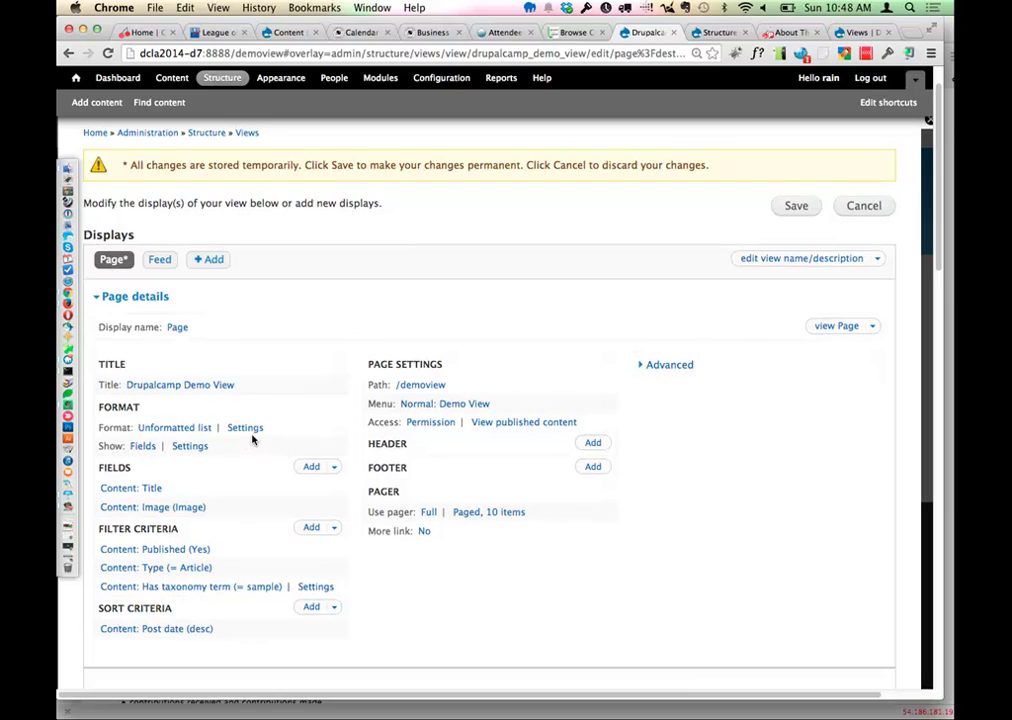
# Step: Read the notice about temporarily stored changes and review the view's Advanced settings, collapsing them again
pyautogui.moveTo(126, 164); pyautogui.dragTo(733, 168)
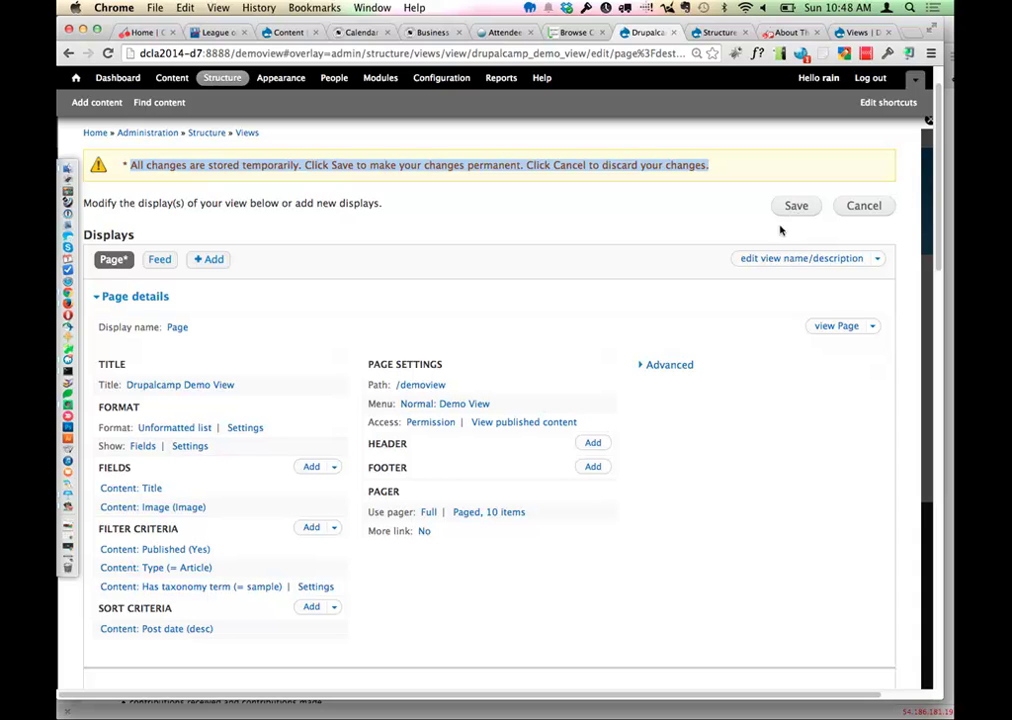
pyautogui.click(727, 225)
pyautogui.scroll(-3, 682, 314)
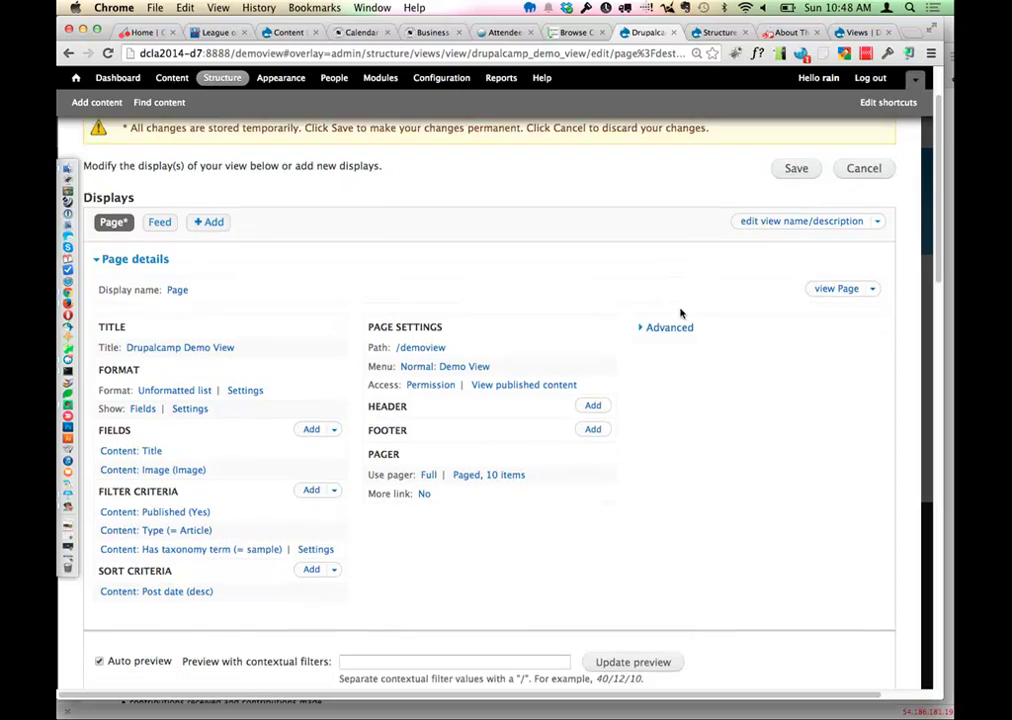
pyautogui.scroll(-2, 680, 314)
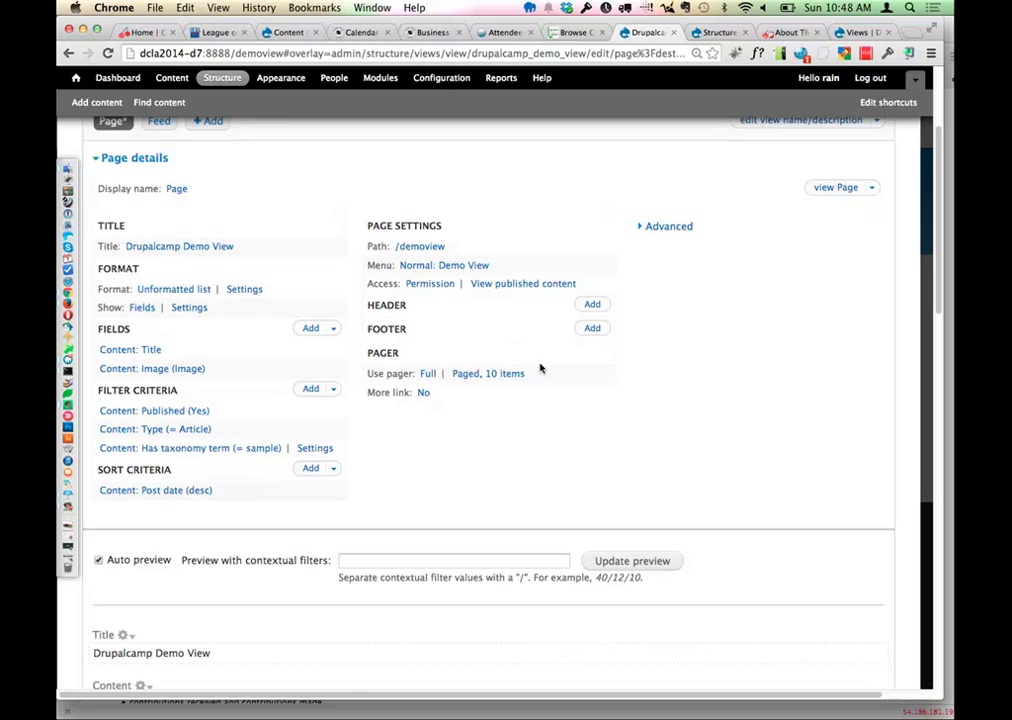
pyautogui.click(663, 228)
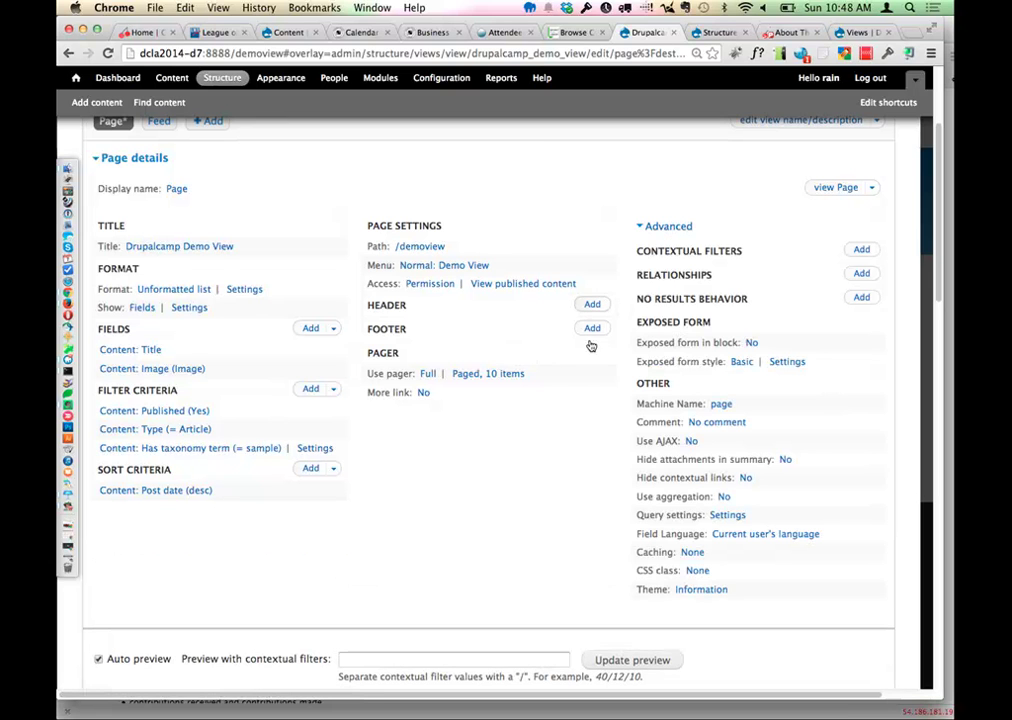
pyautogui.click(650, 232)
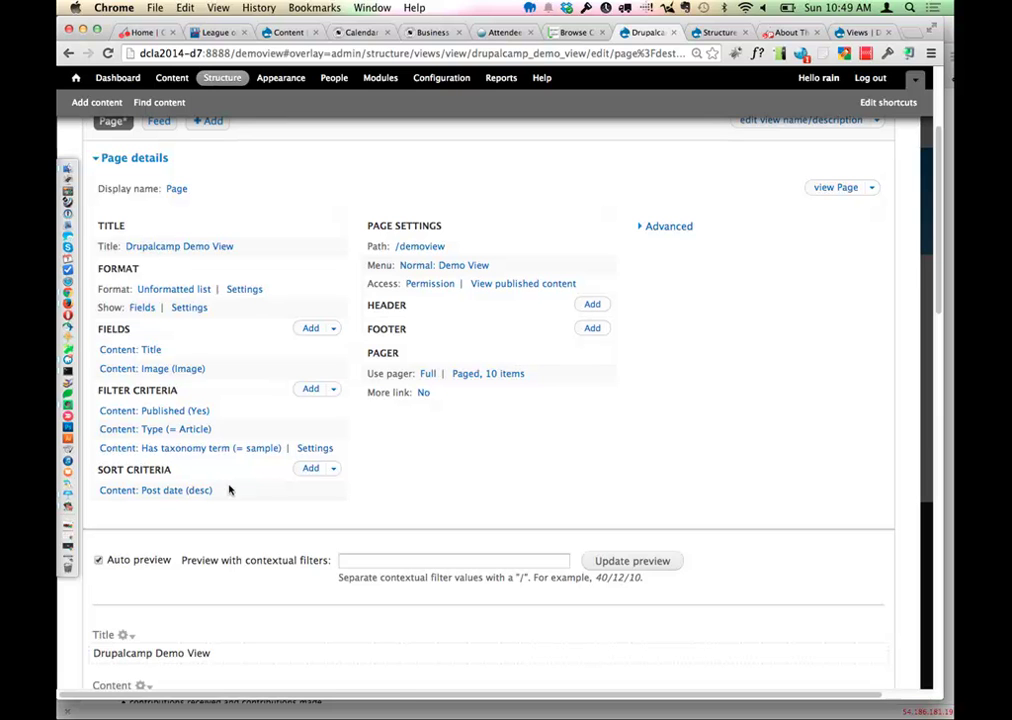
# Step: Add Content: Sticky as a sort criterion for all displays, sorted descending
pyautogui.click(311, 469)
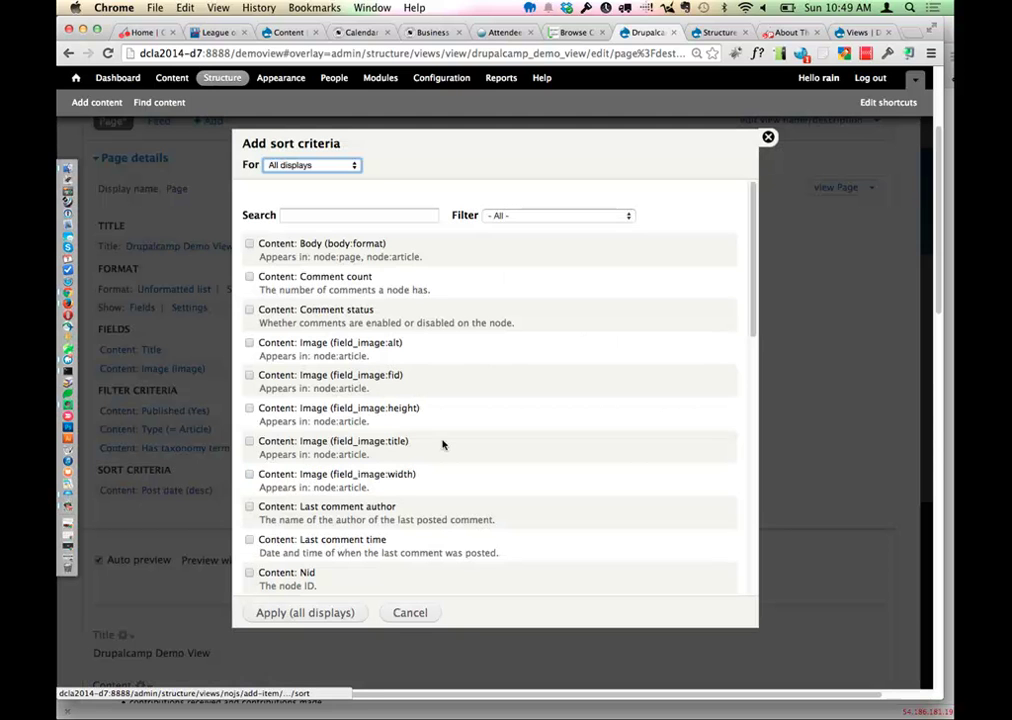
pyautogui.scroll(-5, 431, 482)
pyautogui.scroll(6, 430, 482)
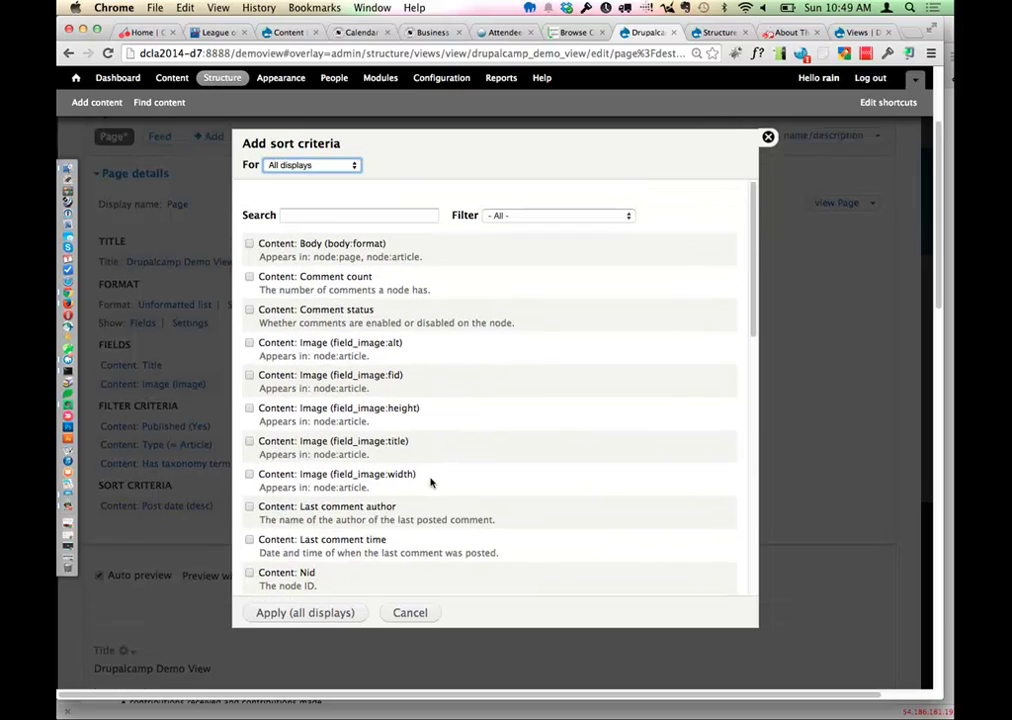
pyautogui.click(331, 217)
pyautogui.write('sti')
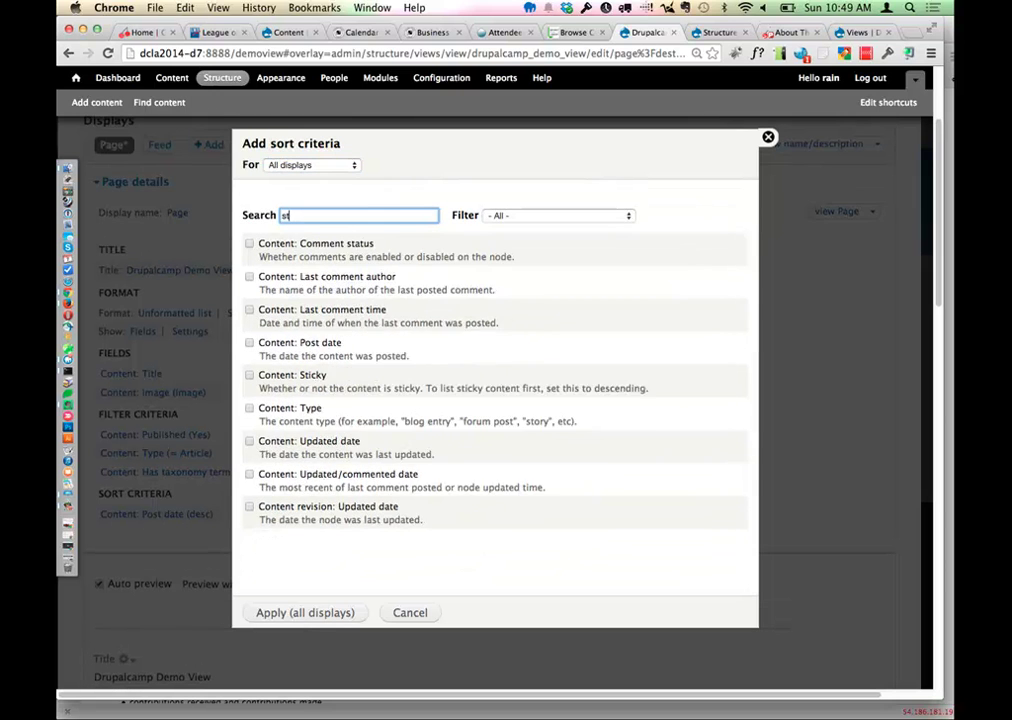
pyautogui.click(249, 244)
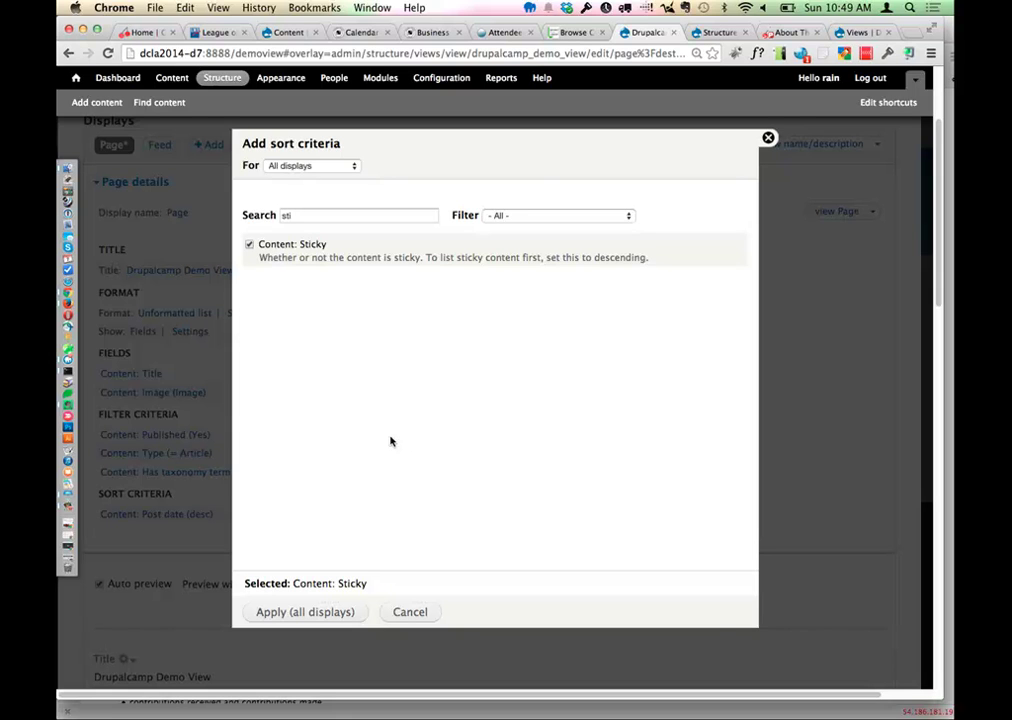
pyautogui.doubleClick(297, 216)
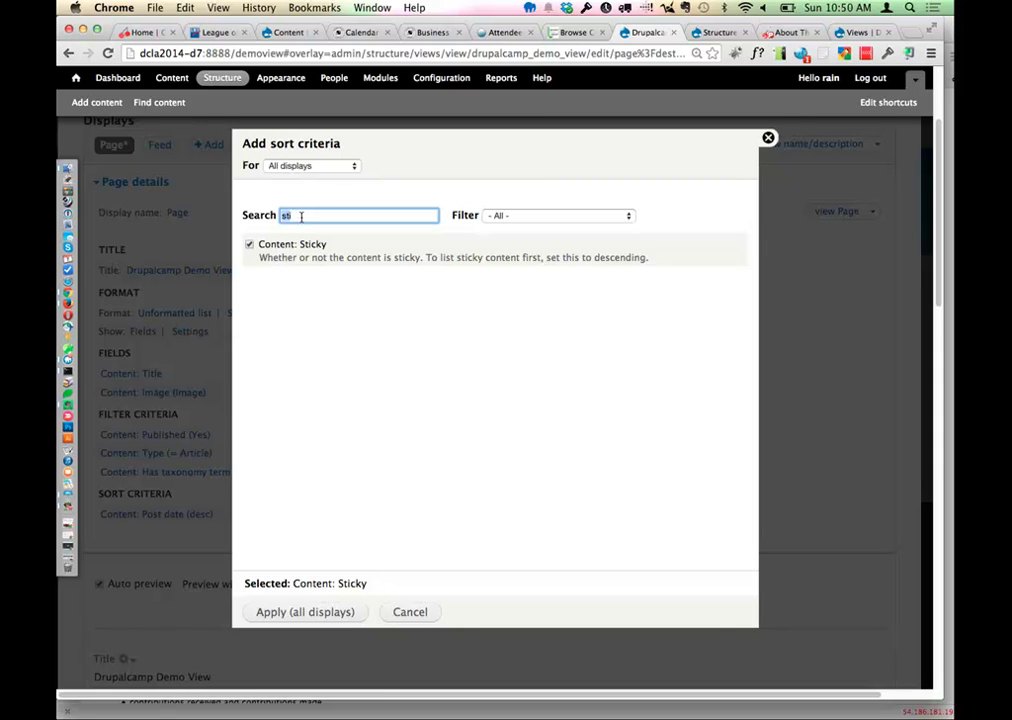
pyautogui.click(323, 612)
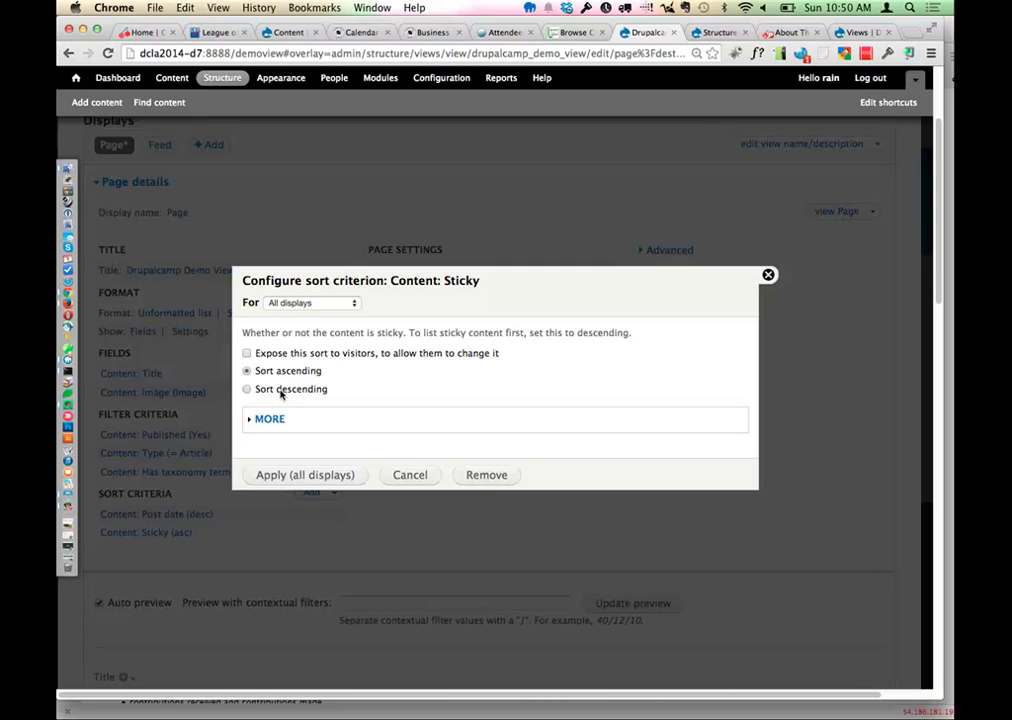
pyautogui.click(281, 390)
pyautogui.click(339, 476)
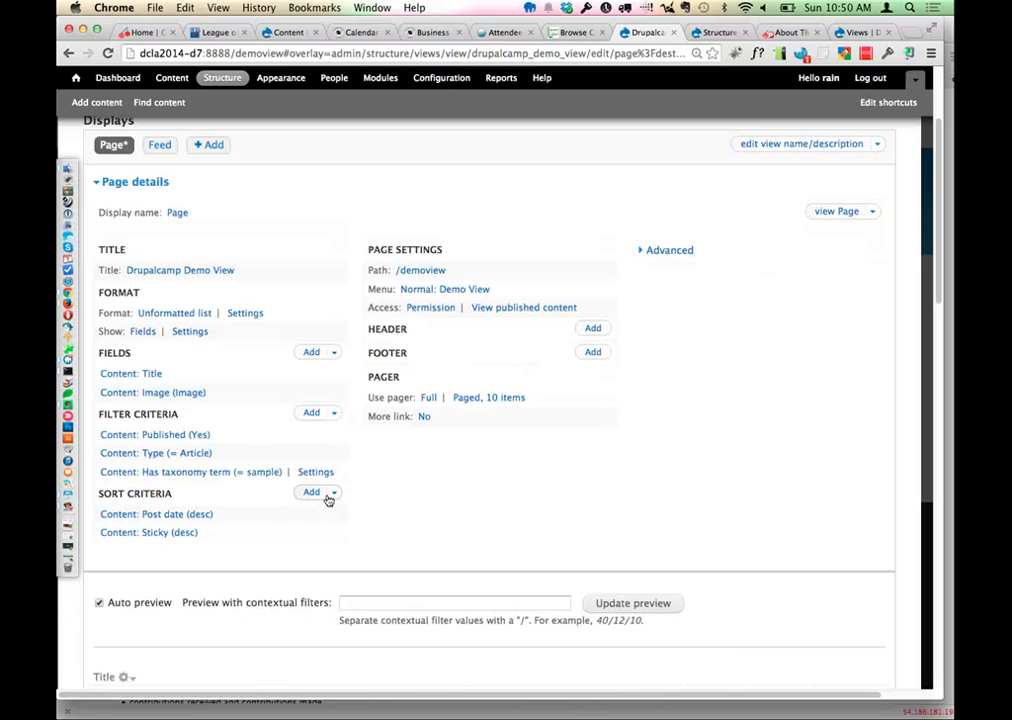
# Step: Rearrange the sort criteria for all displays so Content: Sticky comes before Content: Post date
pyautogui.click(331, 495)
pyautogui.click(334, 493)
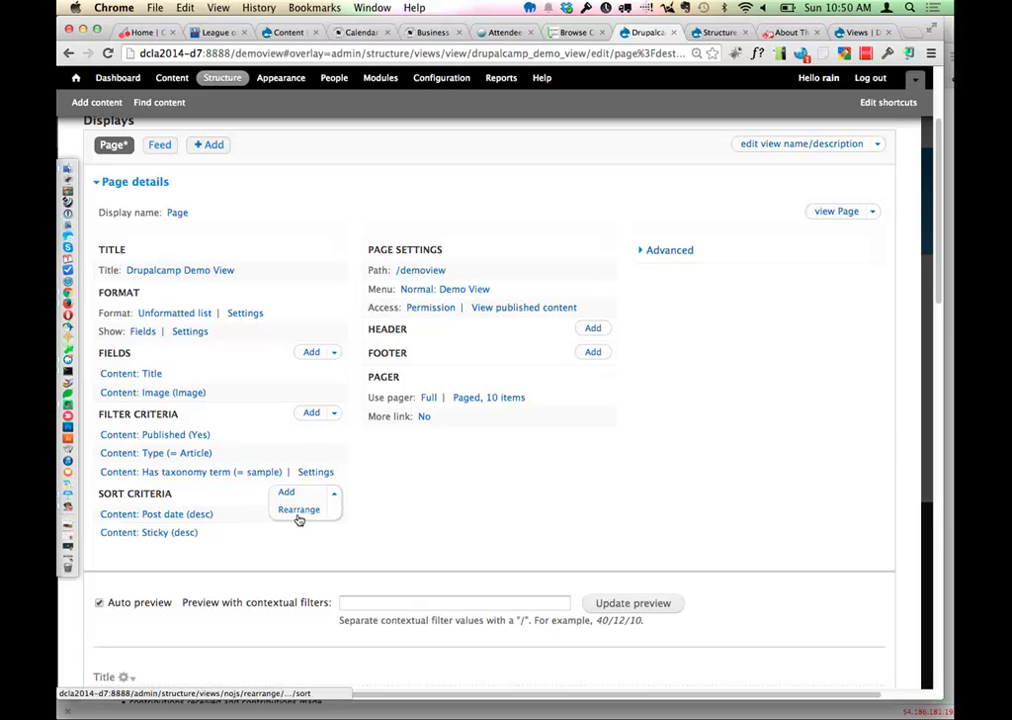
pyautogui.click(297, 518)
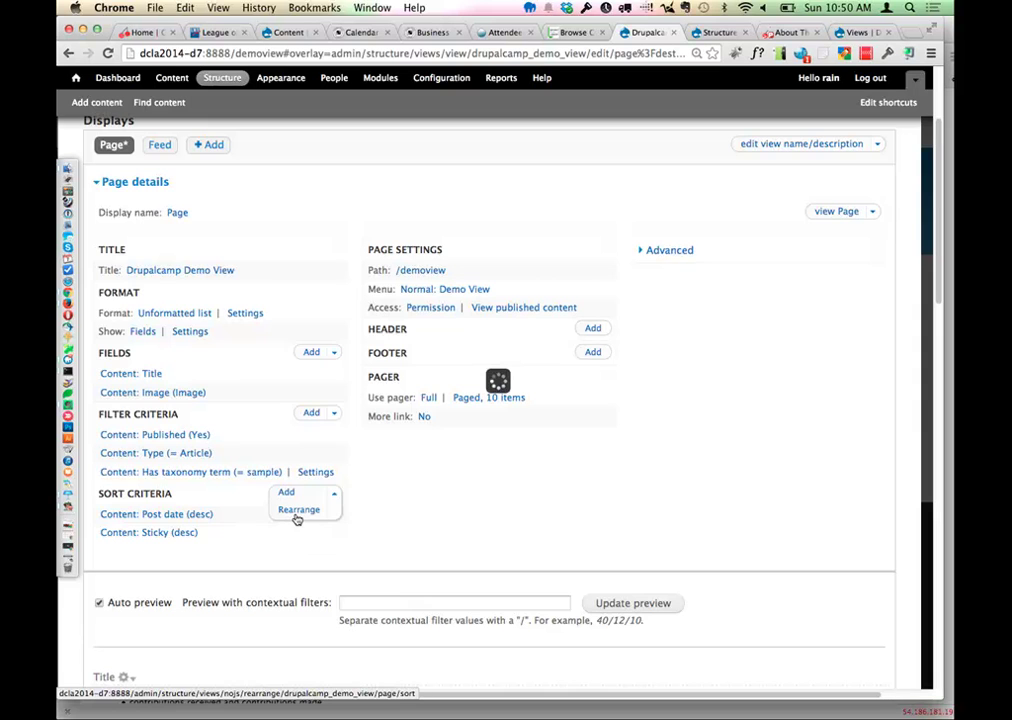
pyautogui.moveTo(145, 395); pyautogui.dragTo(146, 370)
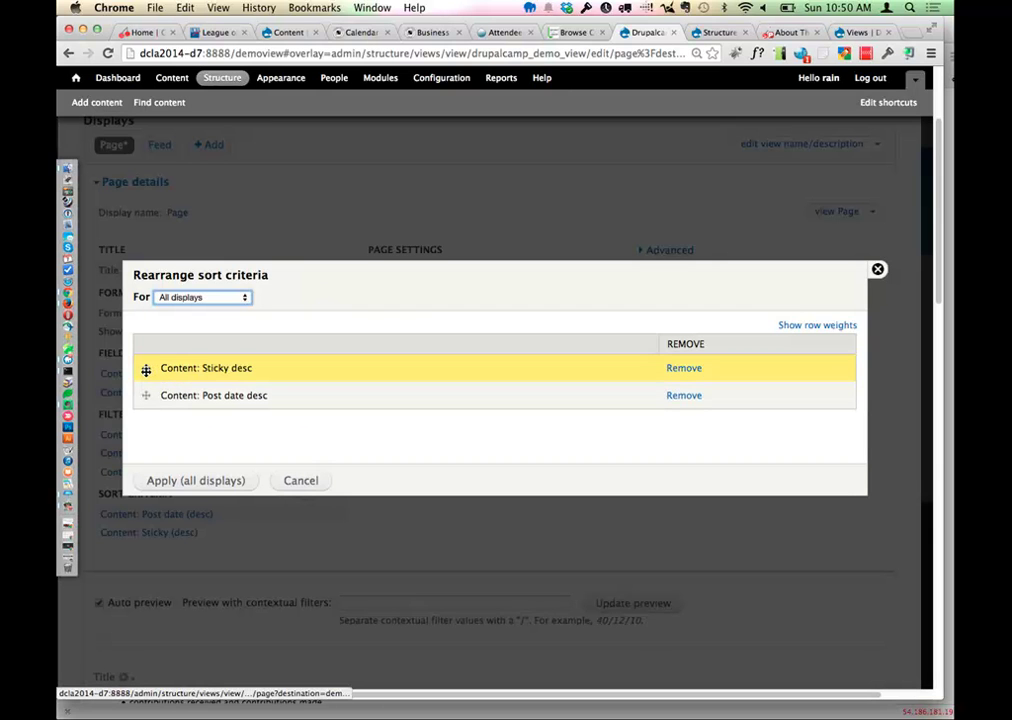
pyautogui.click(212, 481)
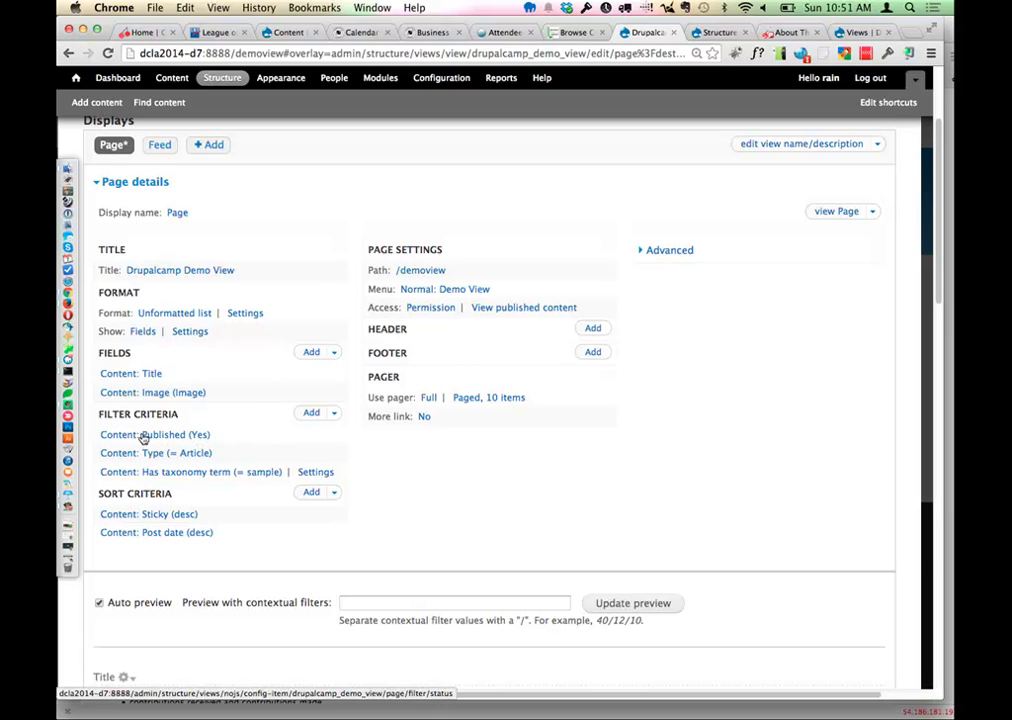
# Step: Look at the Content: Published filter's settings and the displays it can apply to, and leave it without changes
pyautogui.click(178, 437)
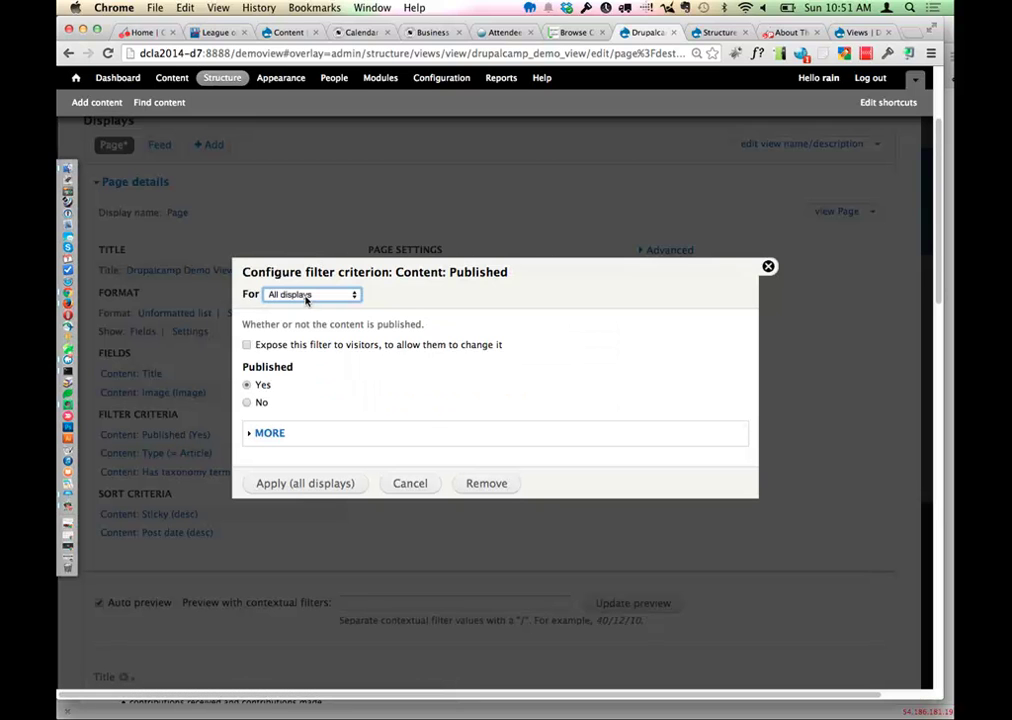
pyautogui.click(313, 295)
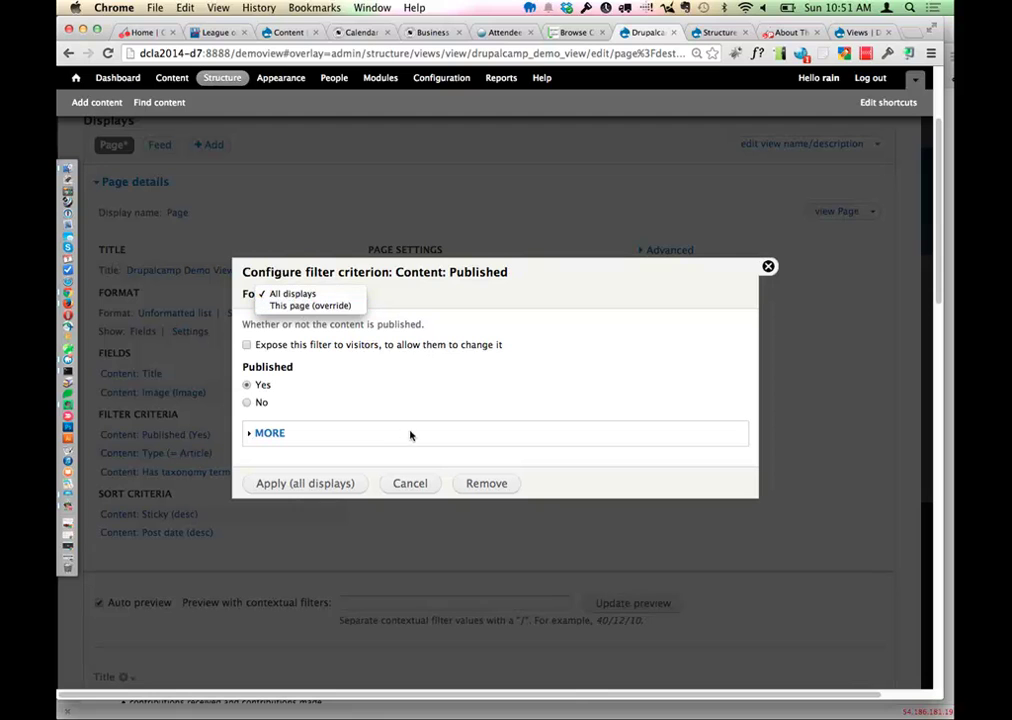
pyautogui.click(420, 486)
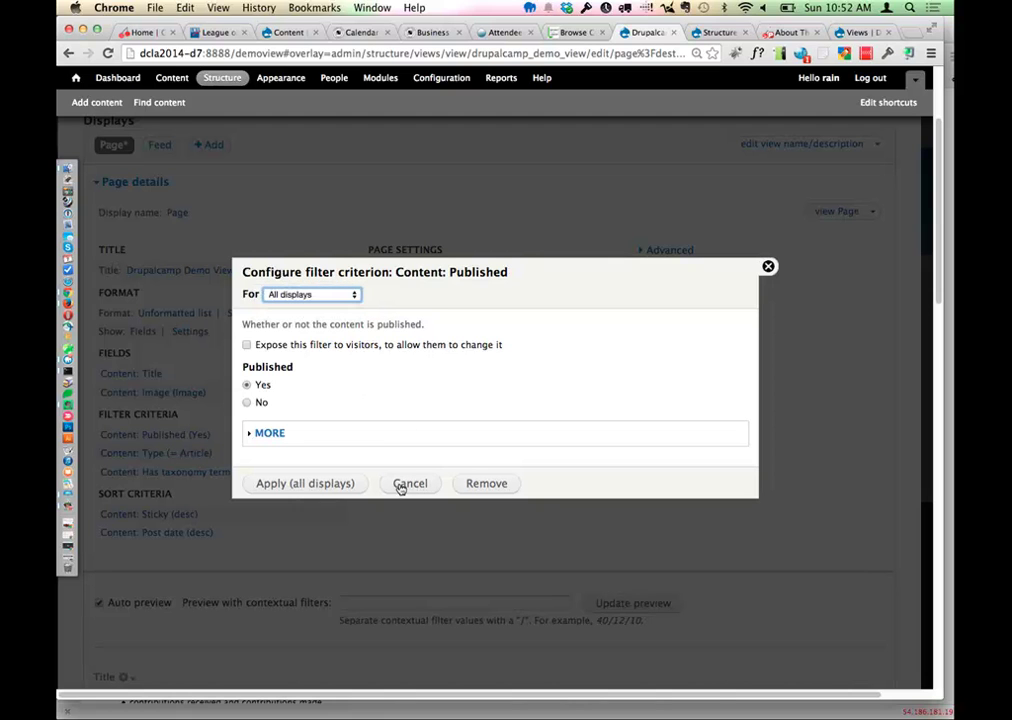
pyautogui.click(401, 486)
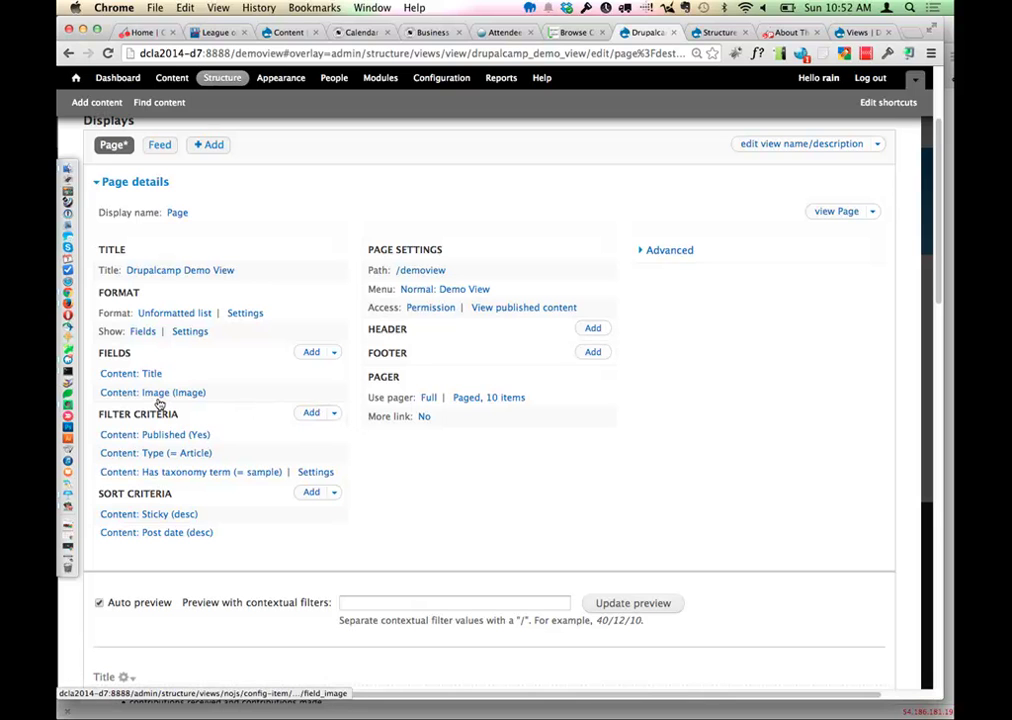
# Step: Enlarge the page to 175% and look at the view's Fields and Filter Criteria sections
pyautogui.press('super+equal')
pyautogui.press('super+equal')
pyautogui.press('super+equal')
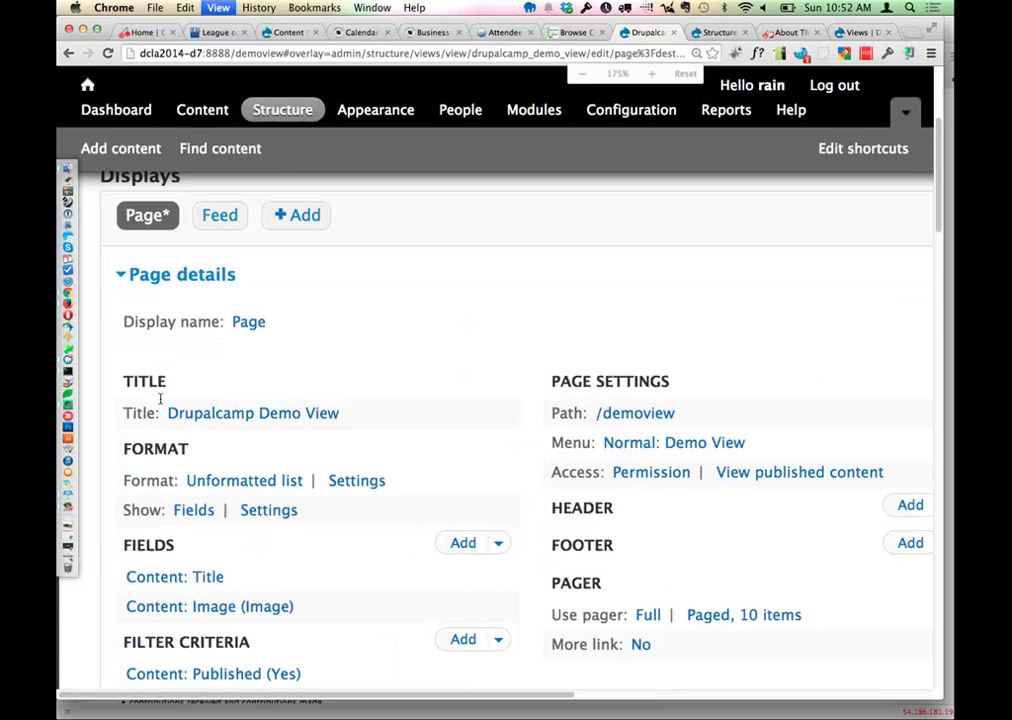
pyautogui.scroll(-2, 202, 505)
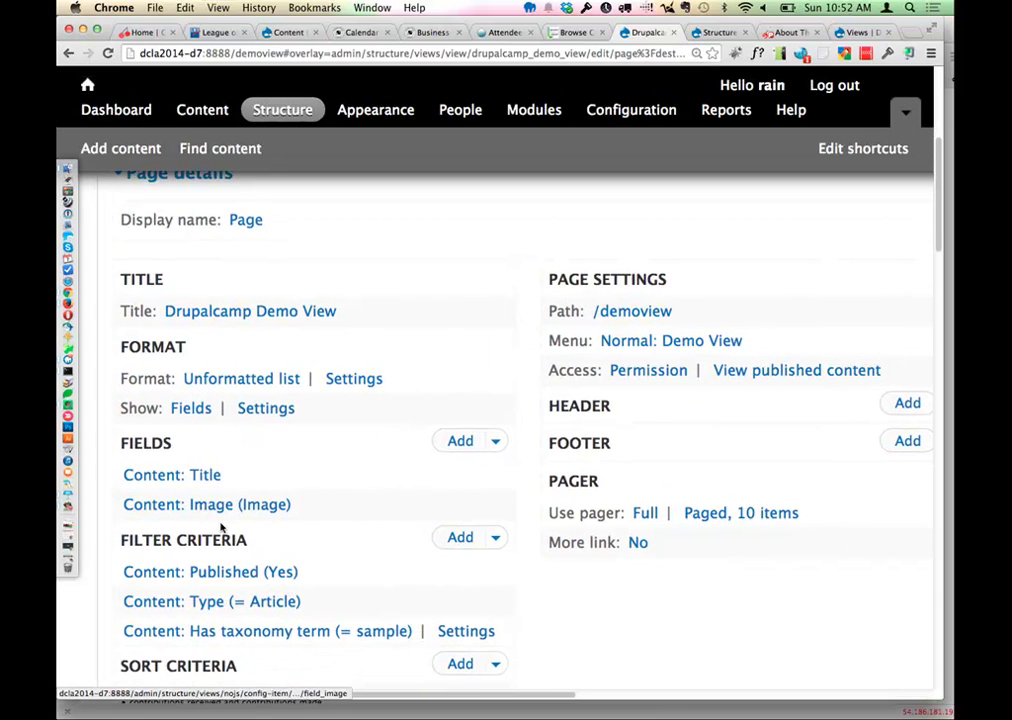
# Step: Override the Content: Published filter for this page only, setting Published to No, and highlight the Filter Criteria heading
pyautogui.scroll(-1, 219, 529)
pyautogui.click(238, 515)
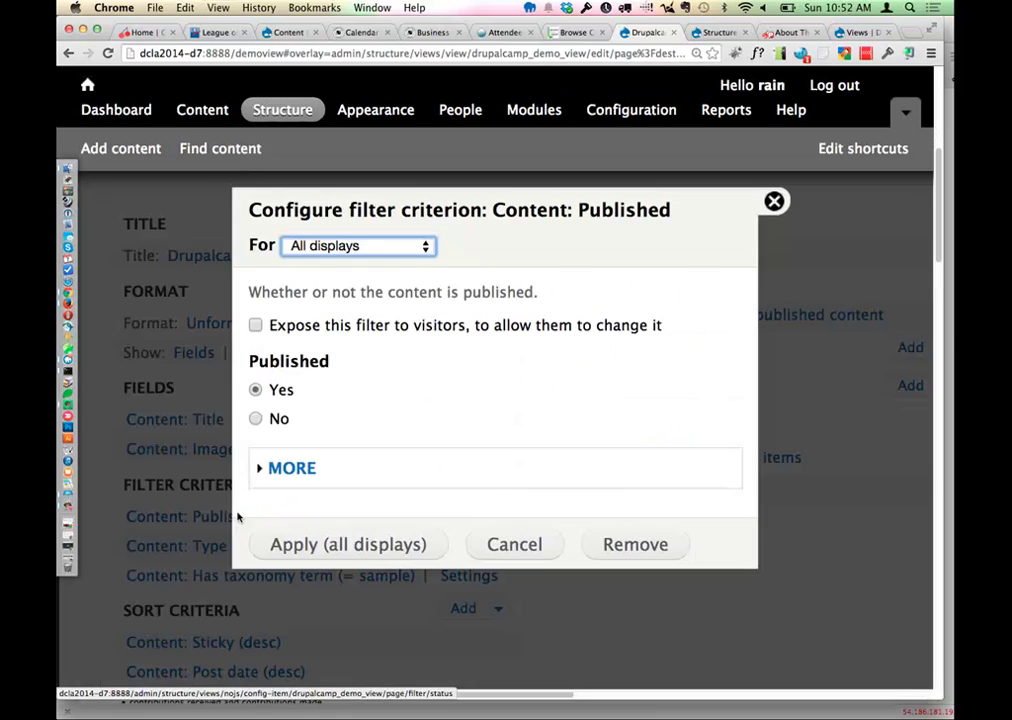
pyautogui.click(332, 246)
pyautogui.click(345, 264)
pyautogui.click(280, 419)
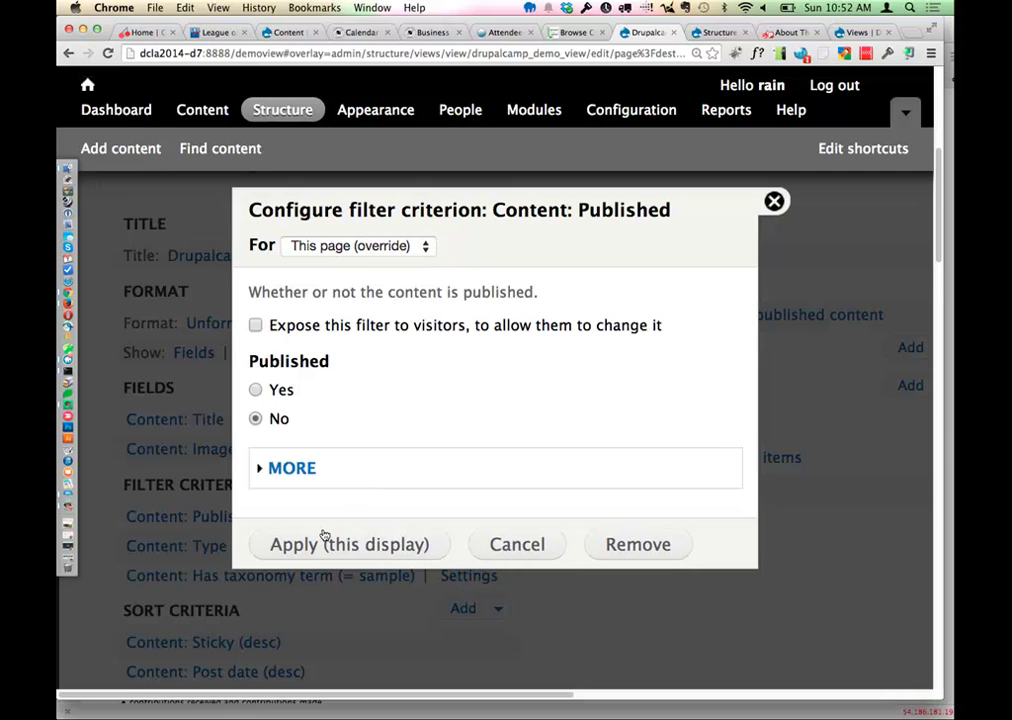
pyautogui.click(405, 544)
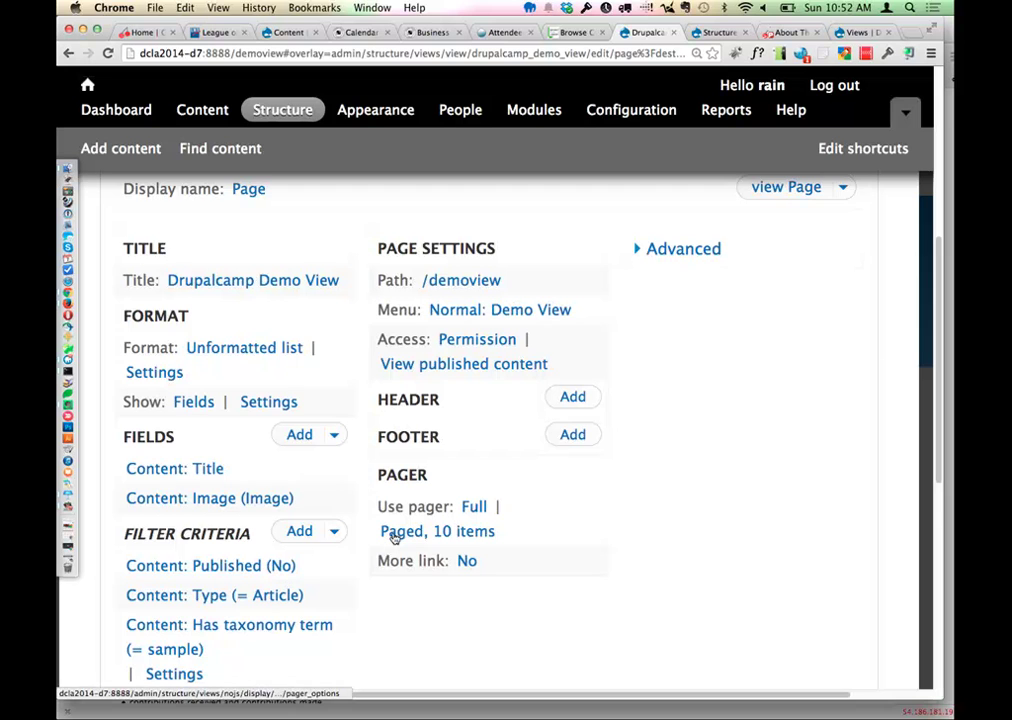
pyautogui.scroll(-2, 391, 537)
pyautogui.scroll(-2, 394, 538)
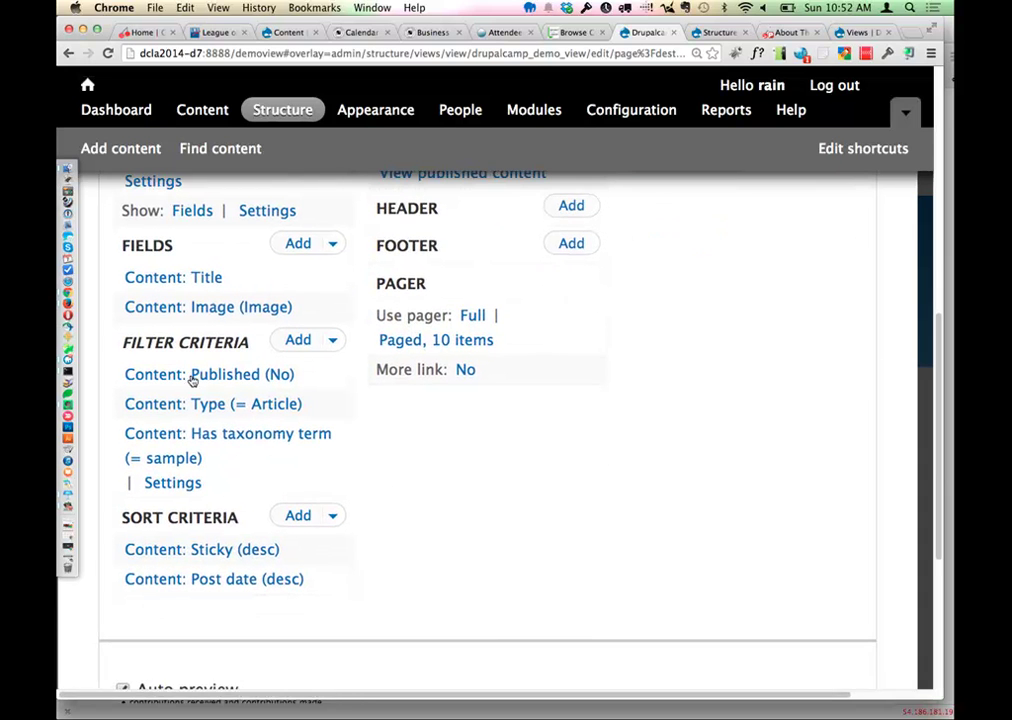
pyautogui.moveTo(120, 343); pyautogui.dragTo(250, 343)
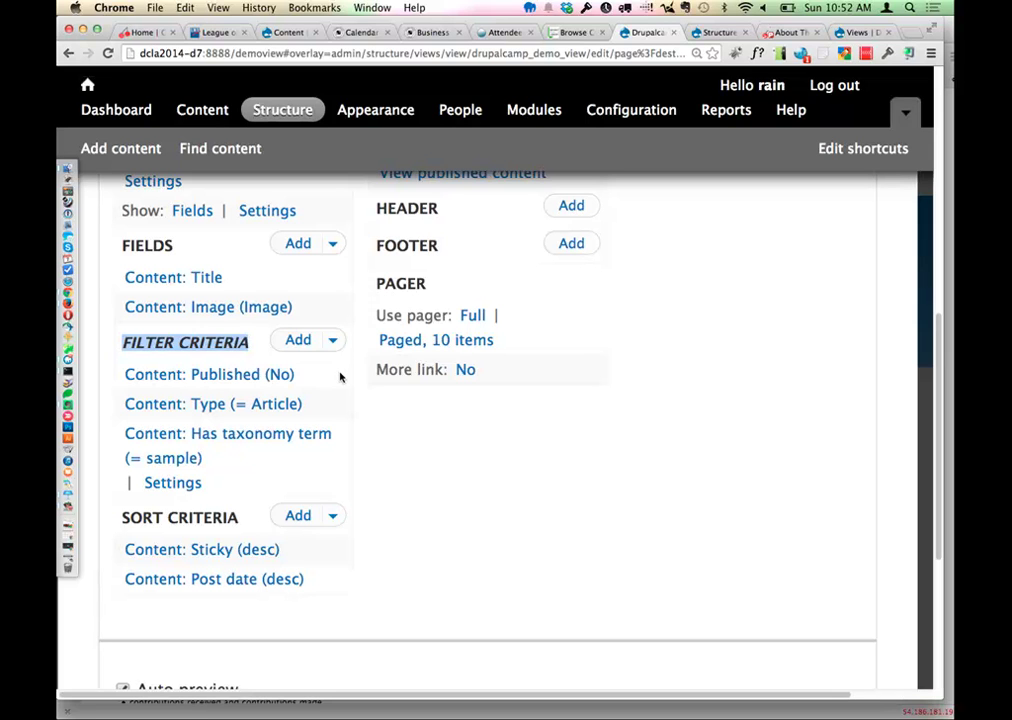
# Step: Switch to Keynote and play the Views Demystified presentation from the "What can Views do?" slide
pyautogui.press('super+Tab')
pyautogui.press('super+Tab')
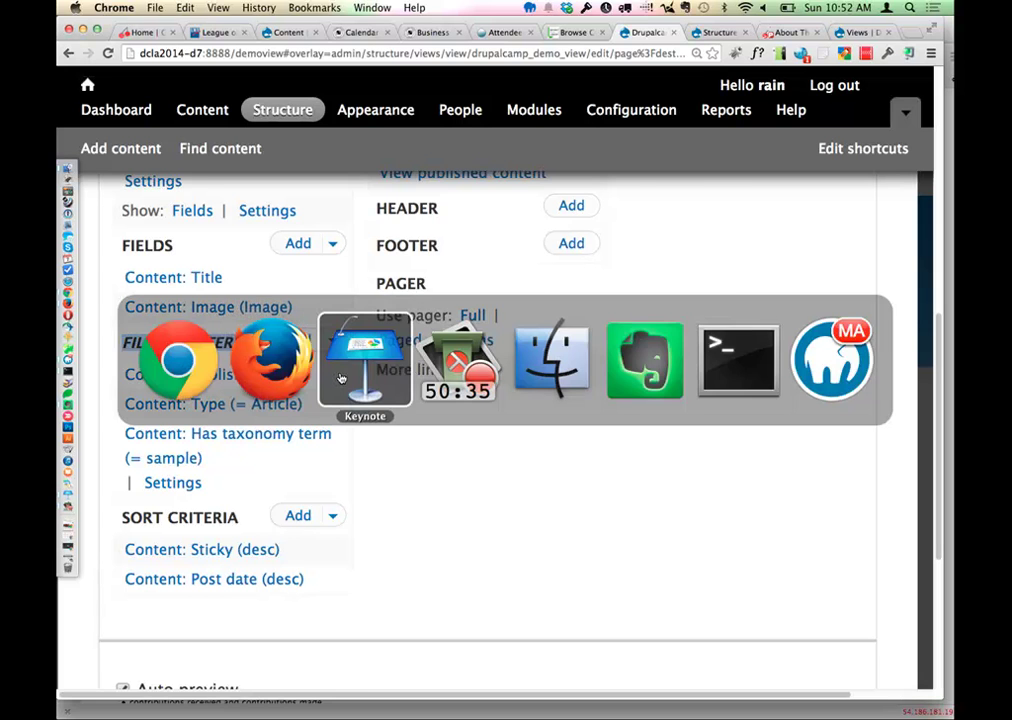
pyautogui.click(341, 378)
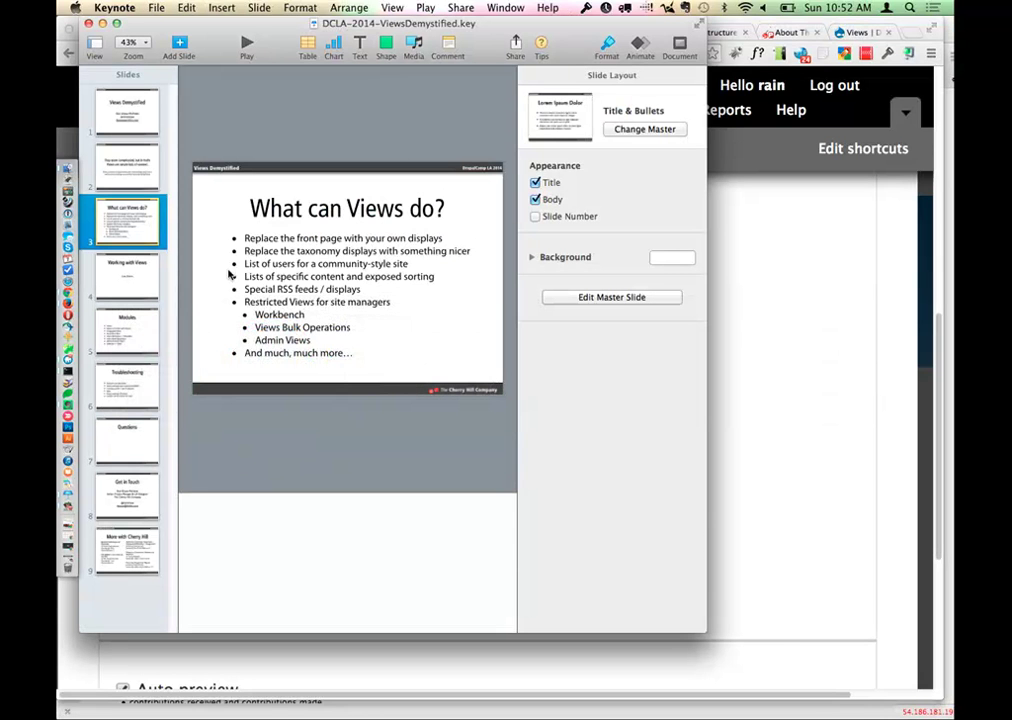
pyautogui.press('alt+super+p')
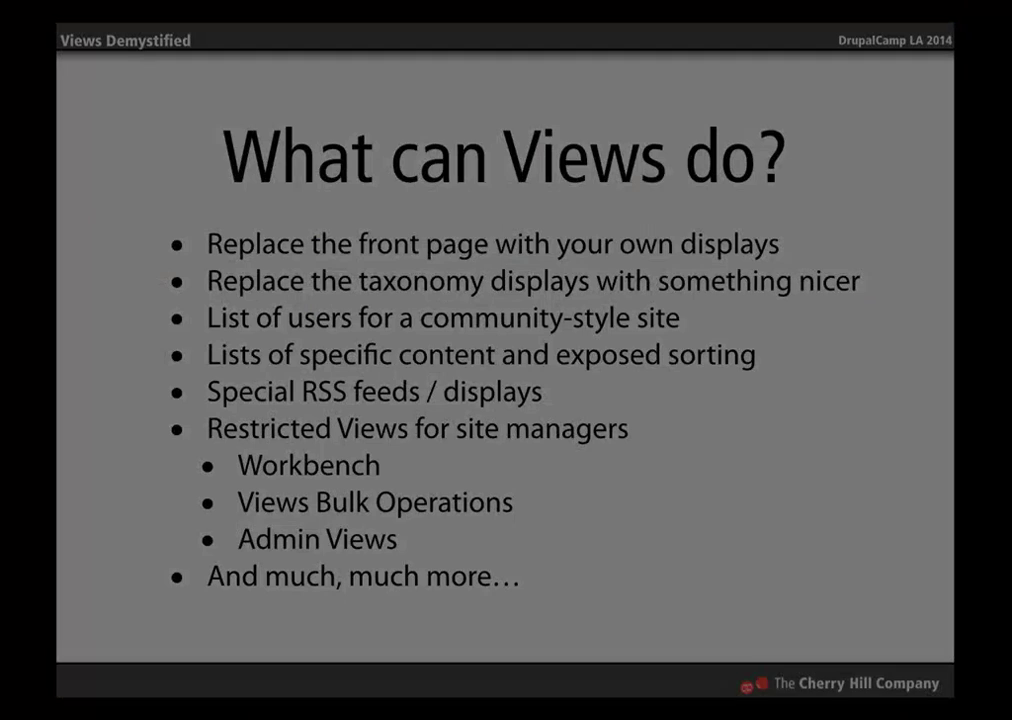